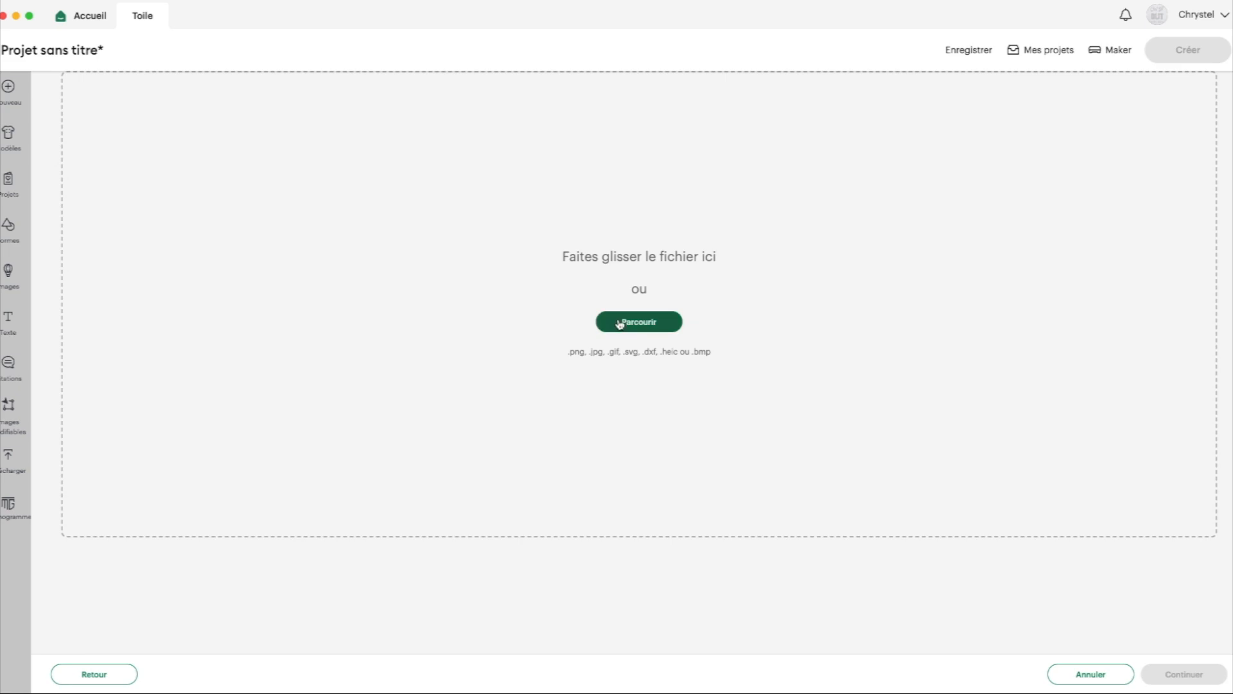
# - Load Dinosaur-Triceratops-Coloring-Page-PNG.png from the Pics folder as a Simple image and continue to background removal
pyautogui.click(619, 323)
pyautogui.click(526, 135)
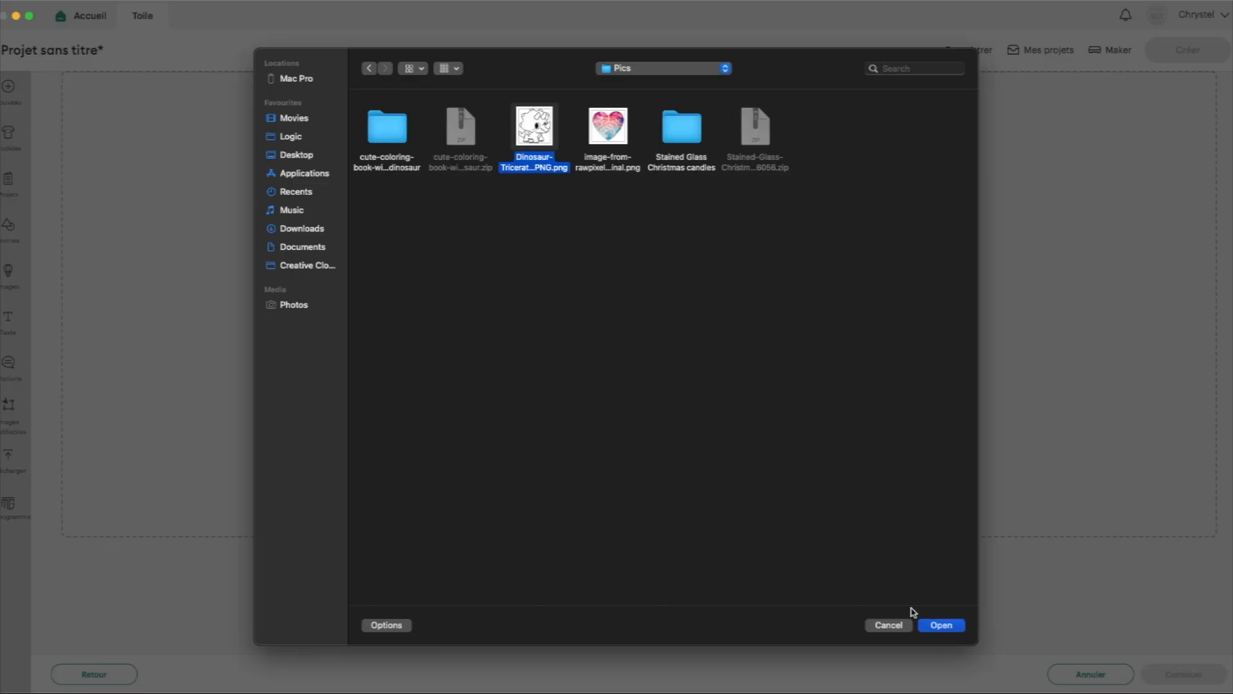
pyautogui.click(942, 627)
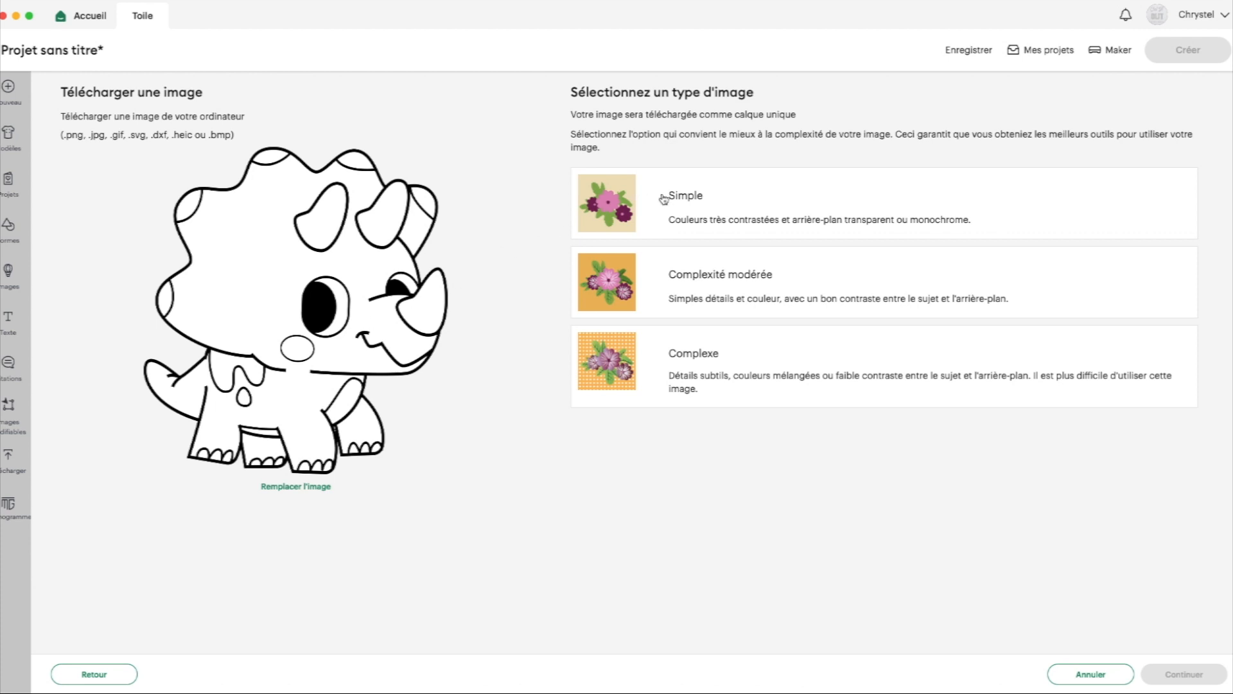
pyautogui.click(689, 196)
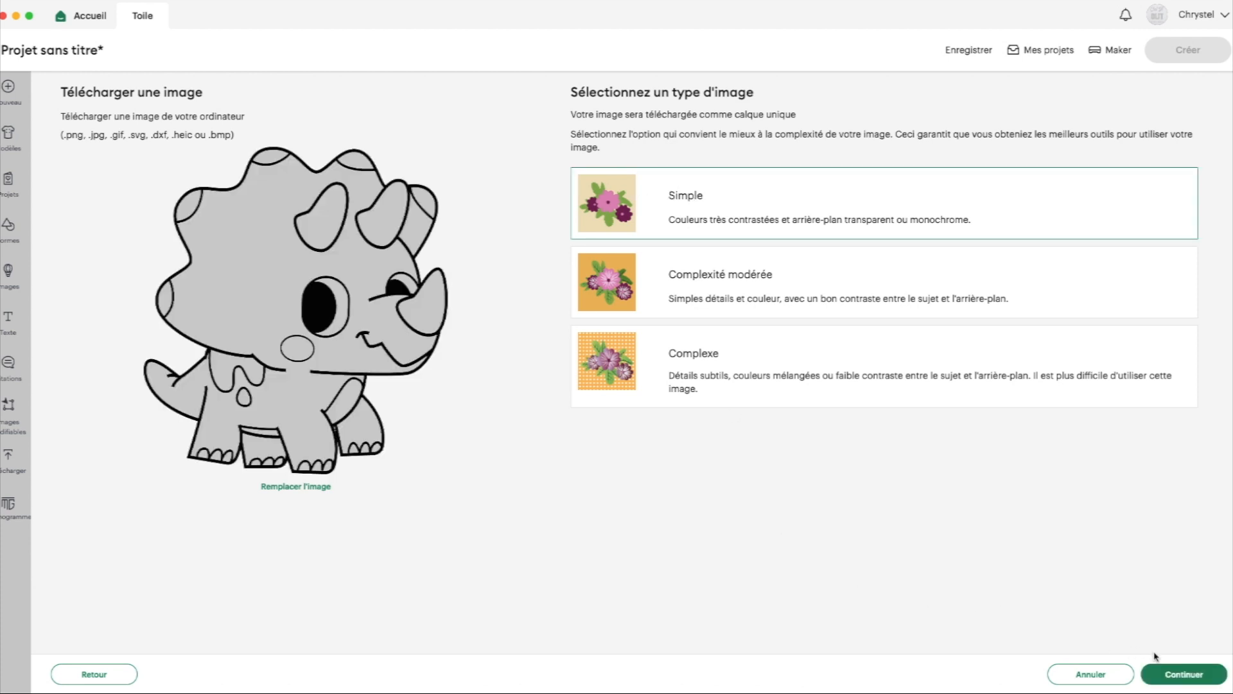
pyautogui.click(1185, 673)
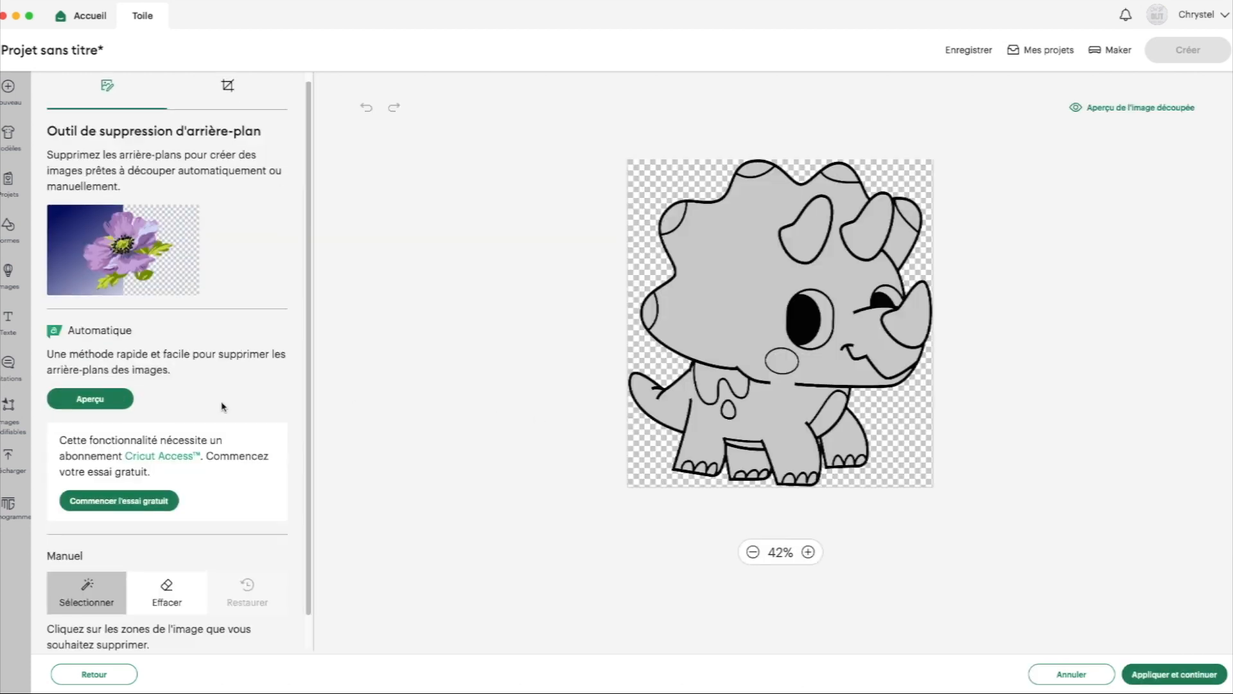
# - Remove the fill inside the triceratops's head and body, frill spots, horns, eye whites and cheek
pyautogui.click(717, 242)
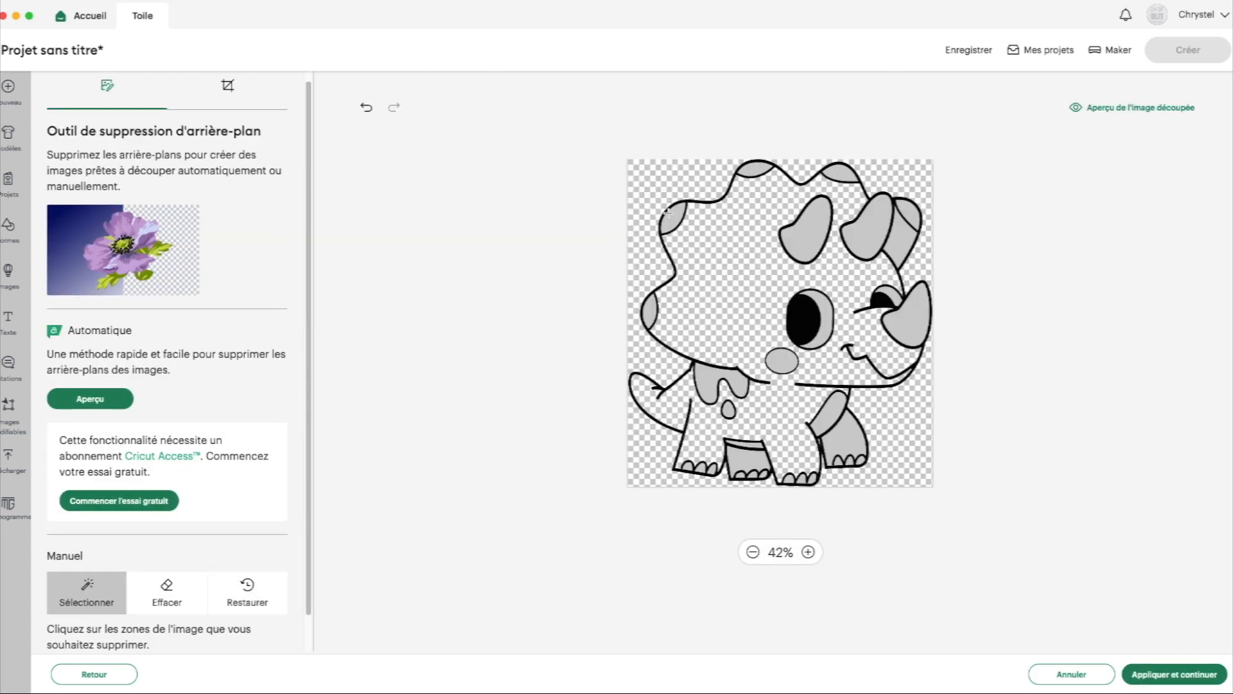
pyautogui.click(842, 174)
pyautogui.click(864, 228)
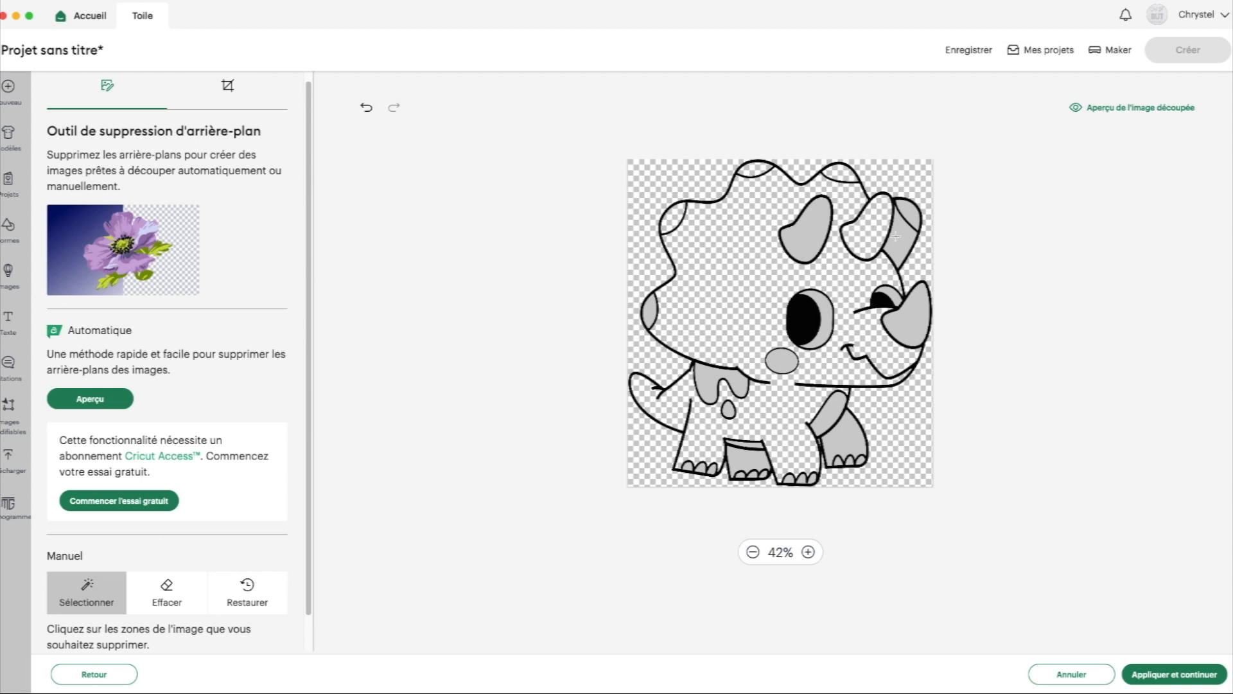
pyautogui.click(905, 219)
pyautogui.click(896, 293)
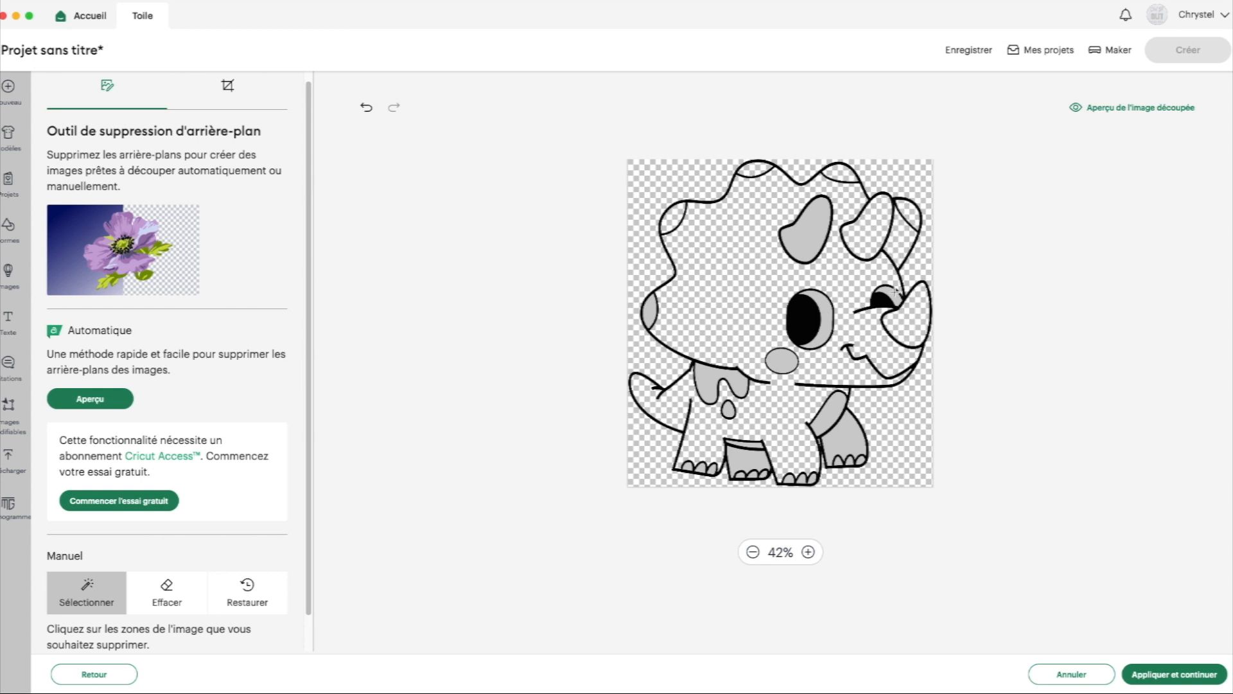
pyautogui.click(822, 335)
pyautogui.click(815, 219)
pyautogui.click(778, 369)
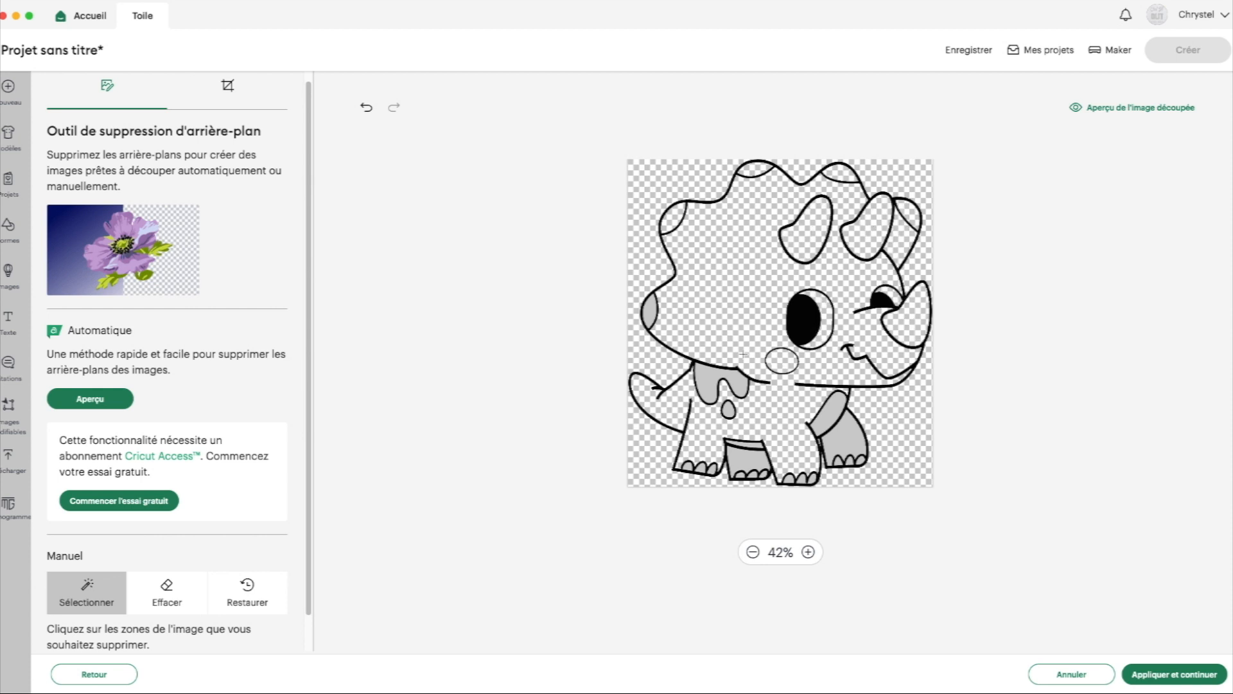
# - Remove the remaining fill from the rear frill spot, the neck markings, the legs and the toes
pyautogui.click(650, 308)
pyautogui.click(710, 382)
pyautogui.click(729, 409)
pyautogui.click(829, 411)
pyautogui.click(843, 444)
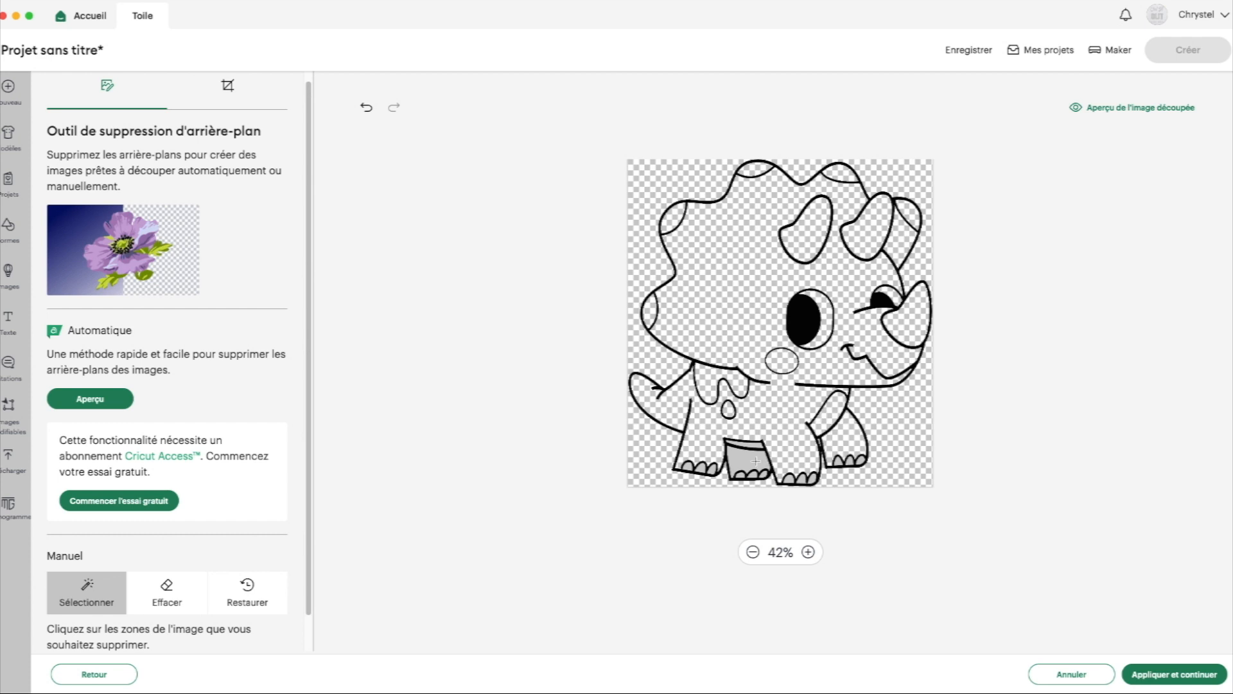
pyautogui.click(755, 461)
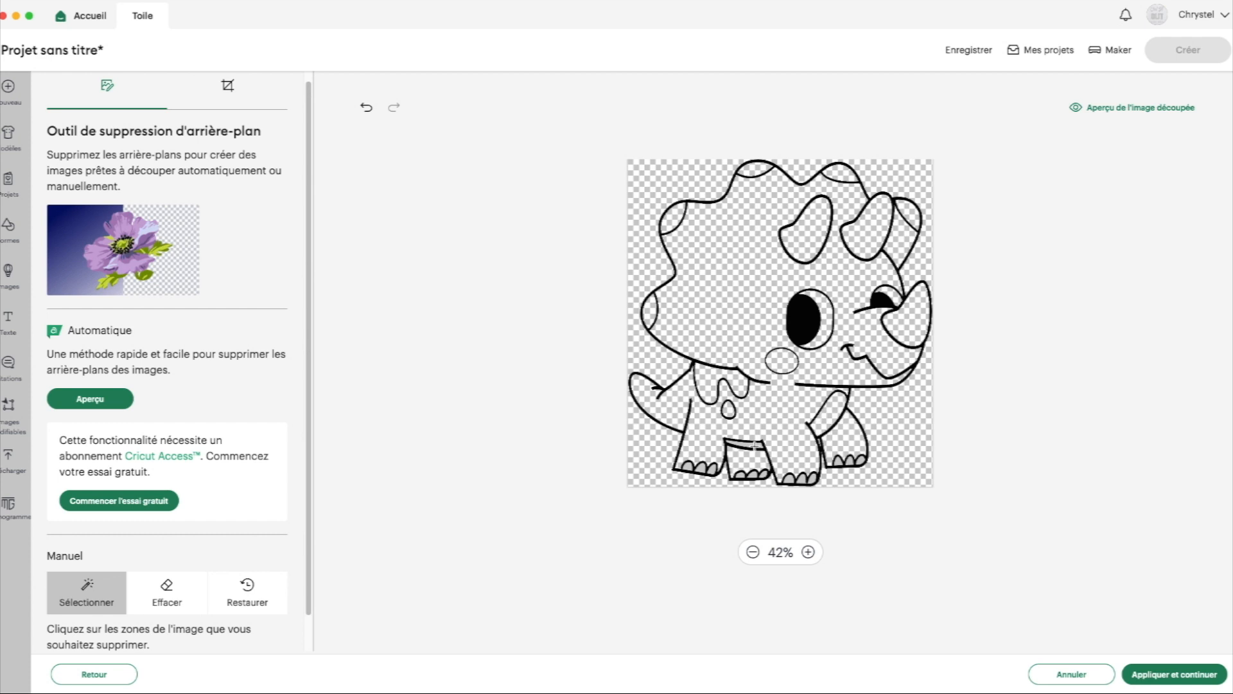
pyautogui.click(740, 475)
pyautogui.click(703, 470)
# - Check the cut preview of the triceratops outline, hide it again and apply the background removal
pyautogui.click(1158, 107)
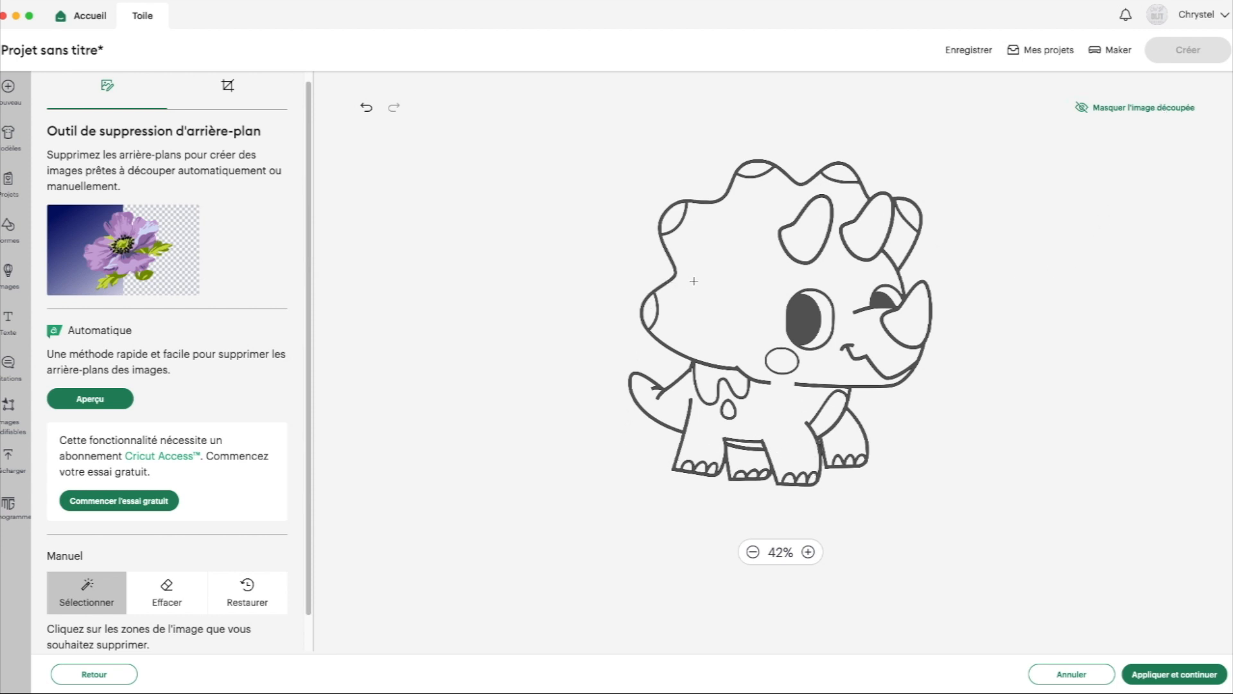
pyautogui.click(1157, 107)
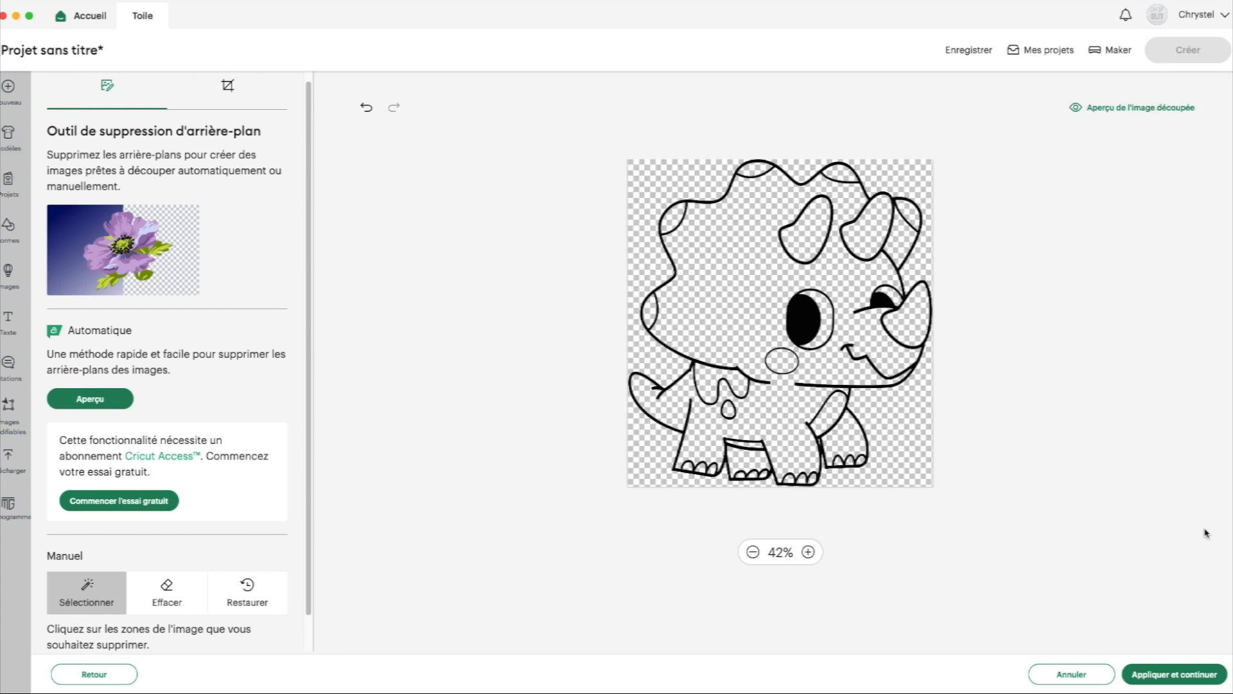
pyautogui.click(1195, 674)
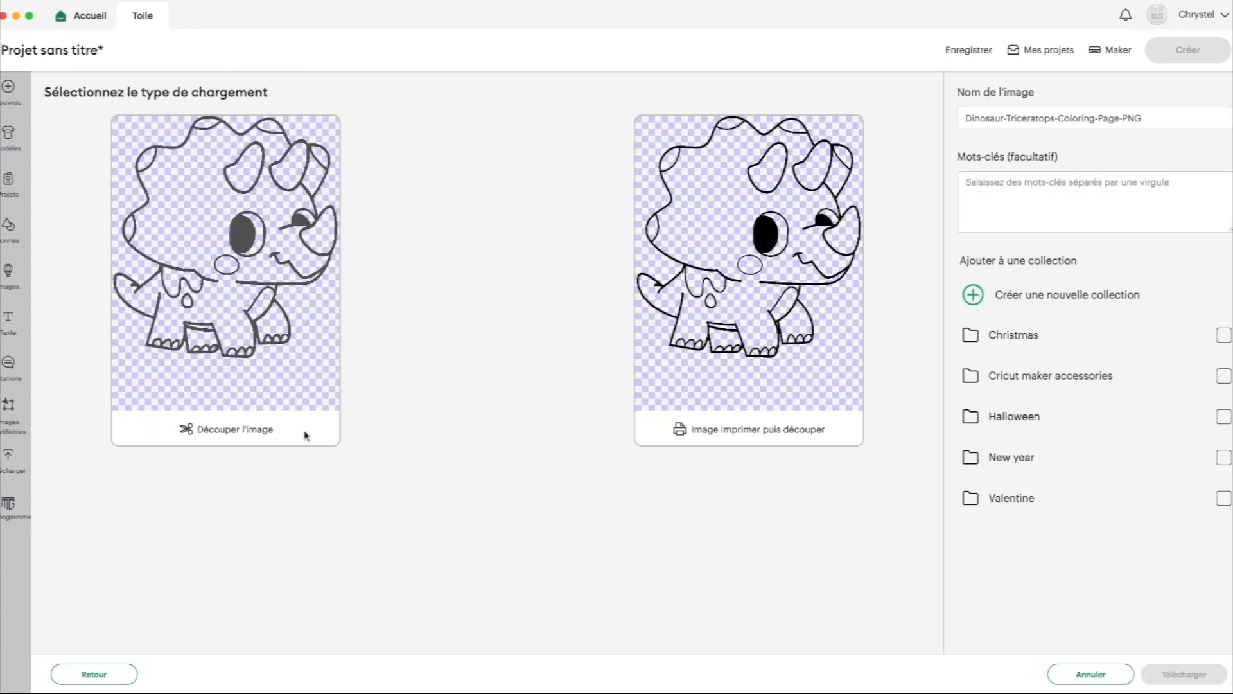
# - Upload the triceratops as a cut image named Dinosaur-Triceratops and add it to the canvas
pyautogui.click(282, 401)
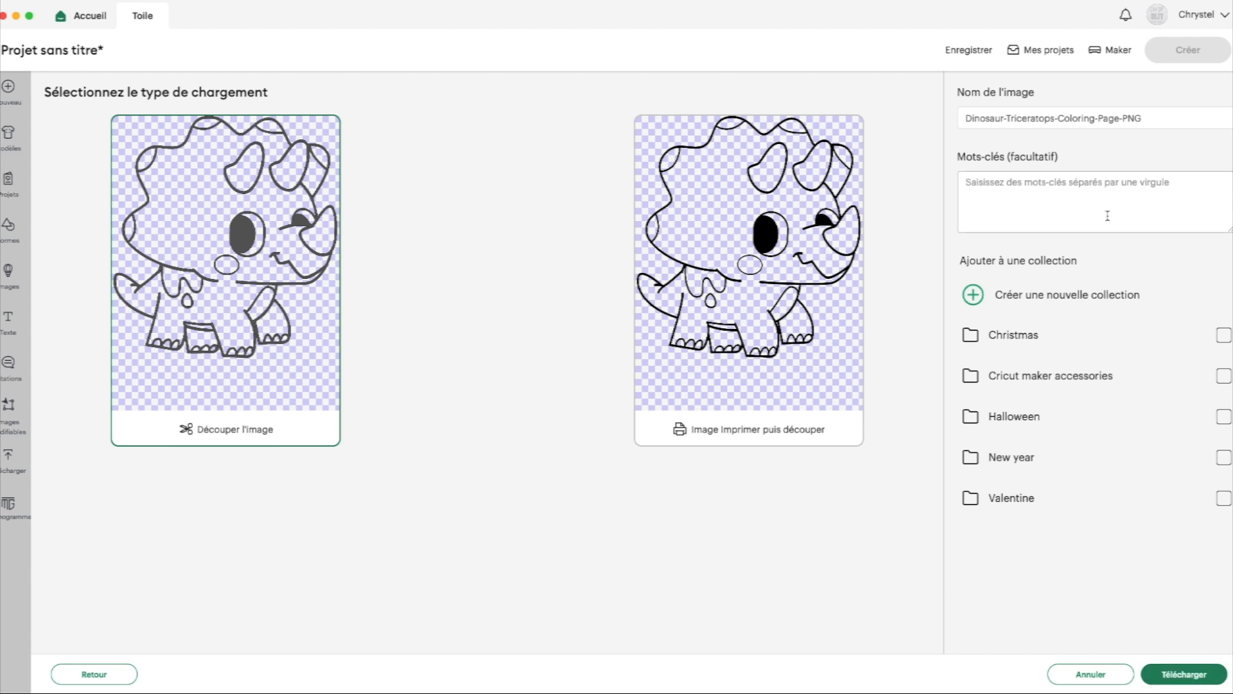
pyautogui.moveTo(1142, 118); pyautogui.dragTo(1054, 118)
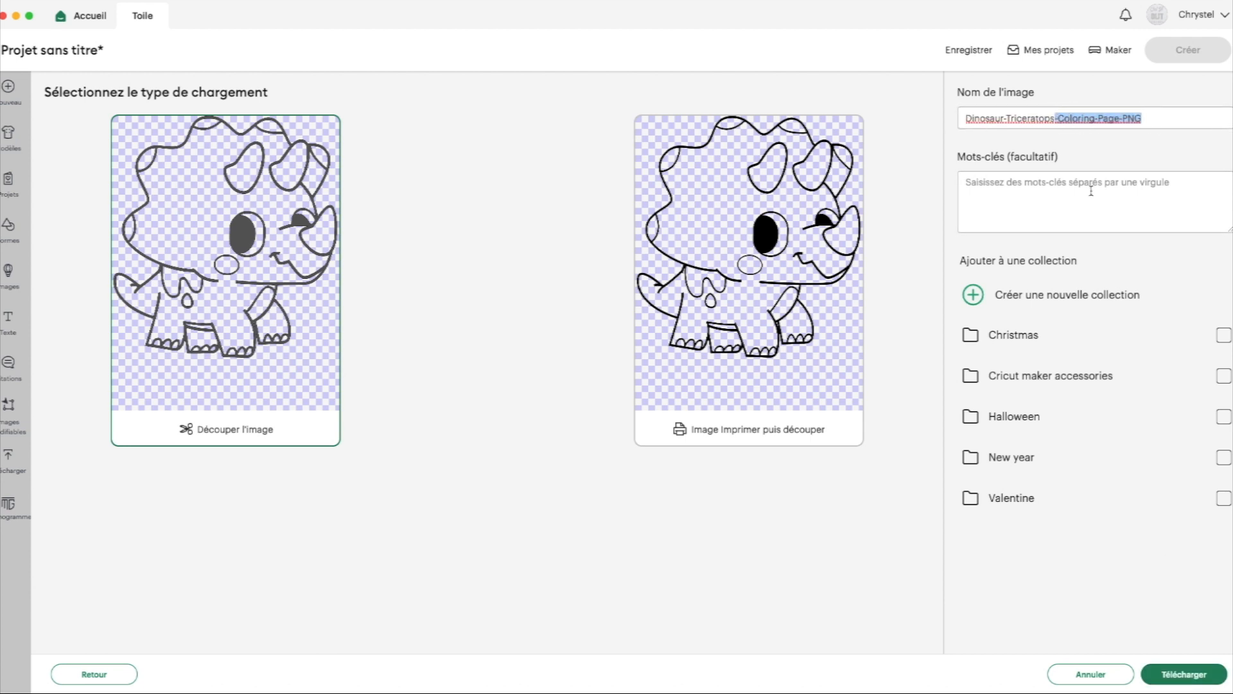
pyautogui.press('BackSpace')
pyautogui.click(1184, 673)
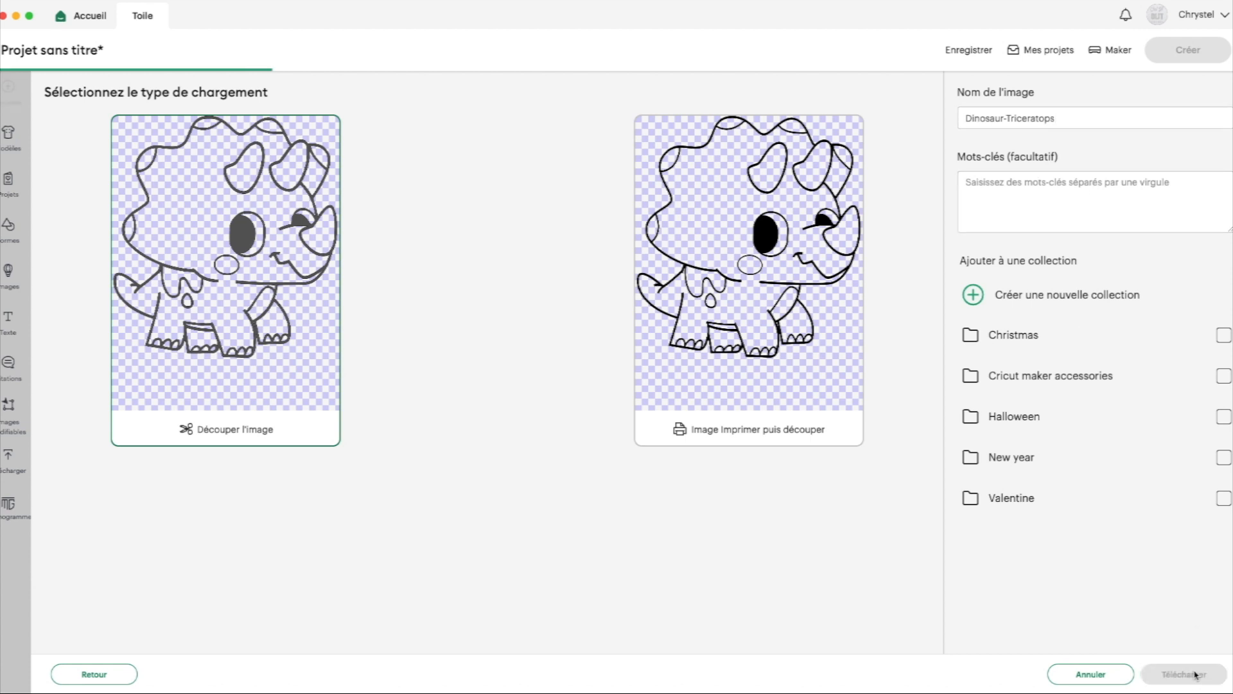
pyautogui.click(116, 450)
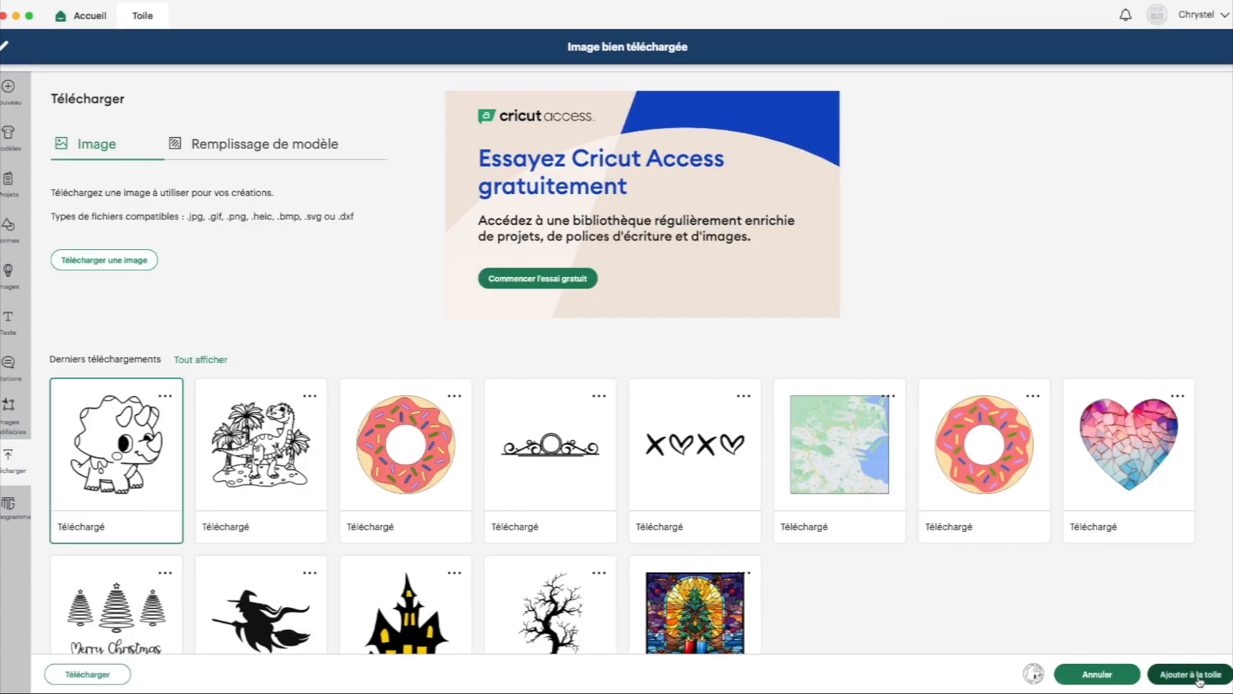
pyautogui.click(1190, 674)
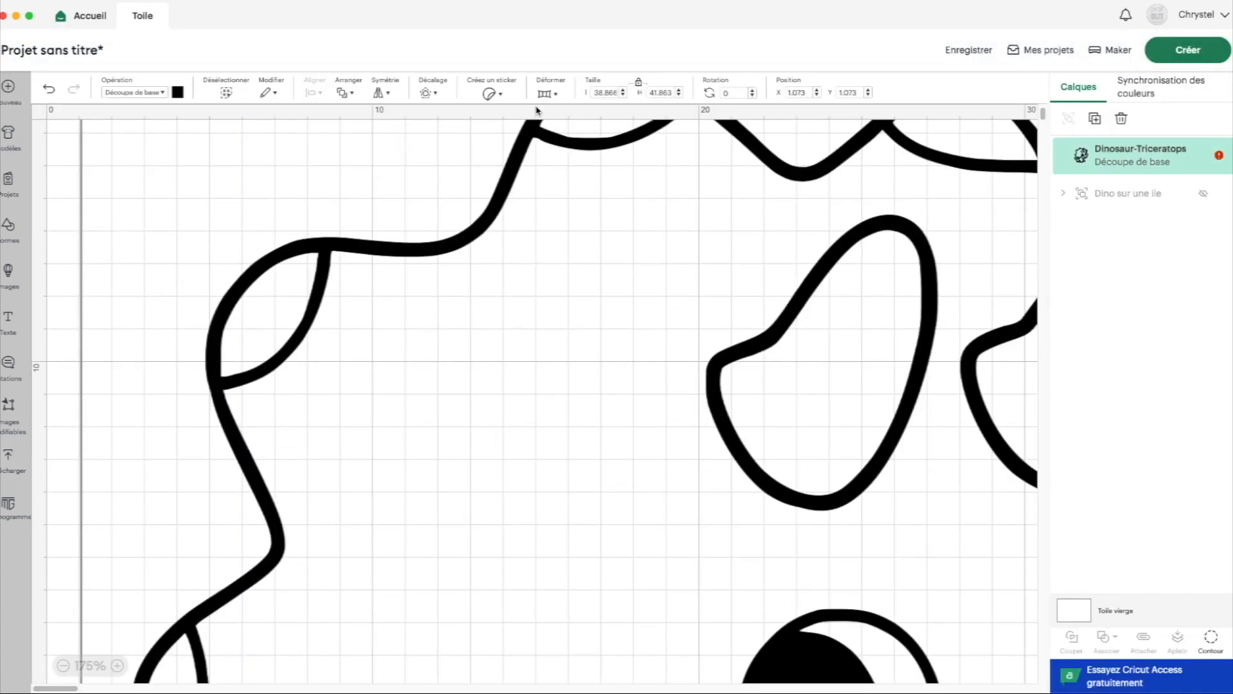
# - Set the triceratops's width to 15 cm and move it fully into view on the canvas
pyautogui.moveTo(596, 93); pyautogui.dragTo(675, 94)
pyautogui.write('15')
pyautogui.press('Return')
pyautogui.moveTo(415, 156); pyautogui.dragTo(402, 230)
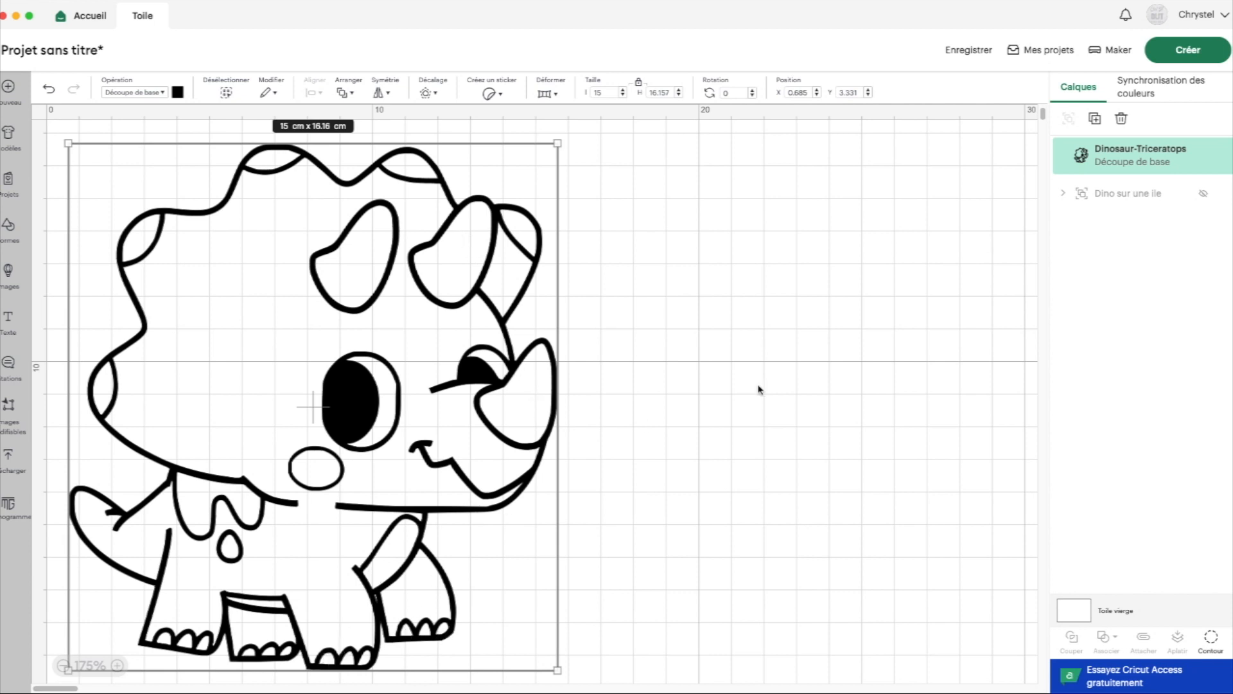
# - Duplicate the triceratops four times to get five identical layers
pyautogui.hscroll(1, 412, 341)
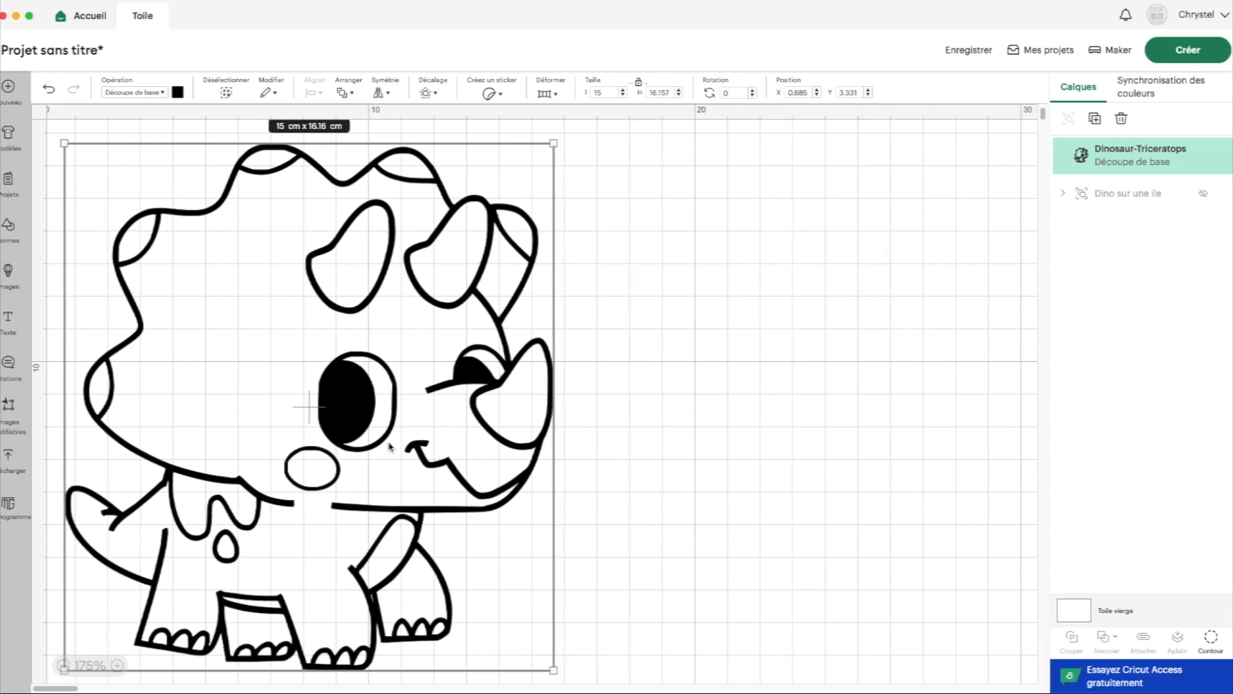
pyautogui.click(1095, 119)
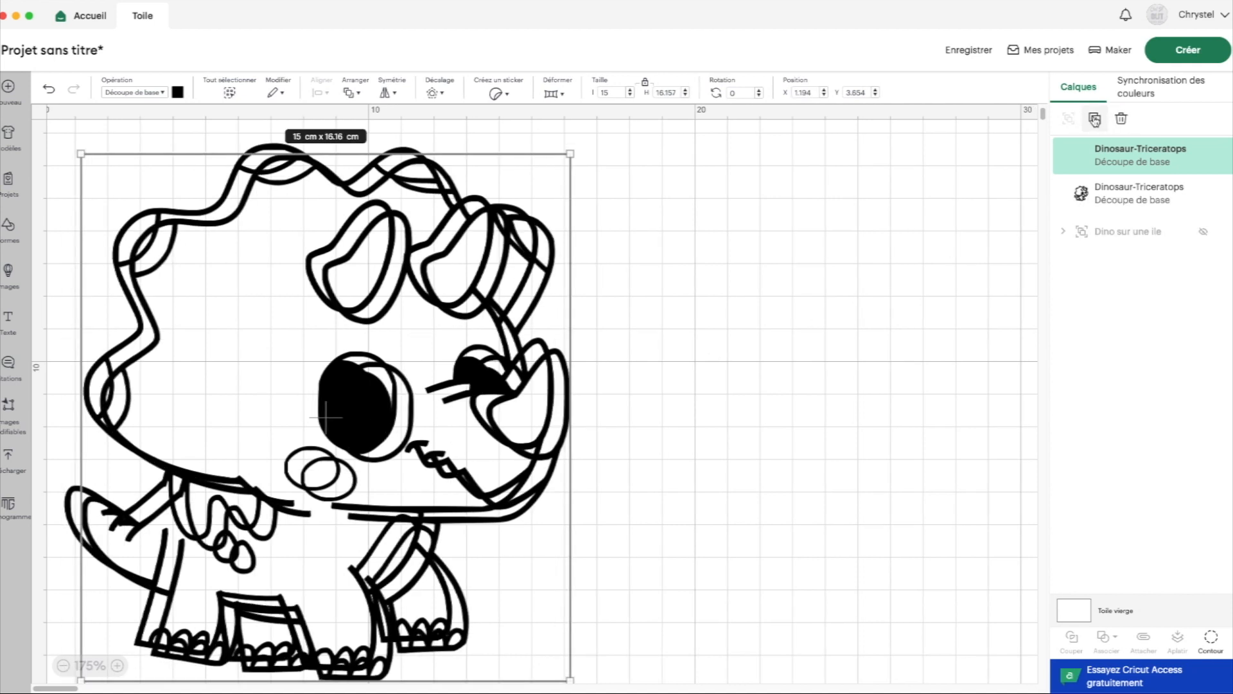
pyautogui.click(1094, 119)
pyautogui.click(1095, 119)
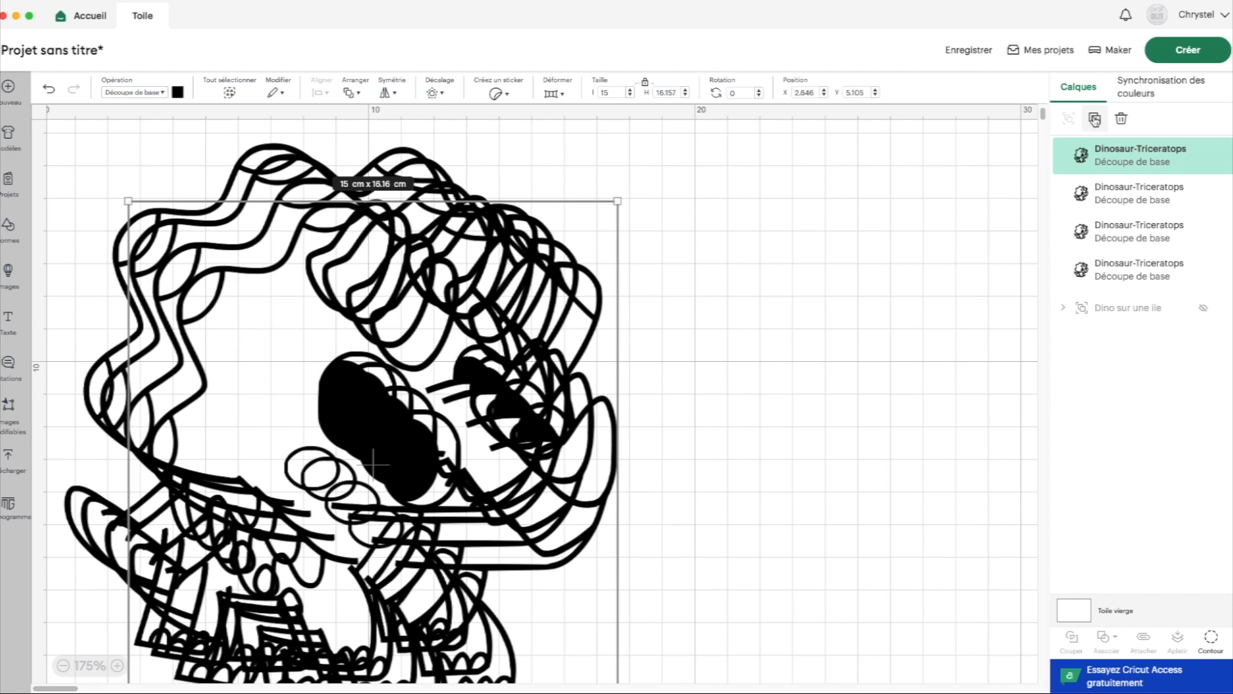
pyautogui.click(1095, 119)
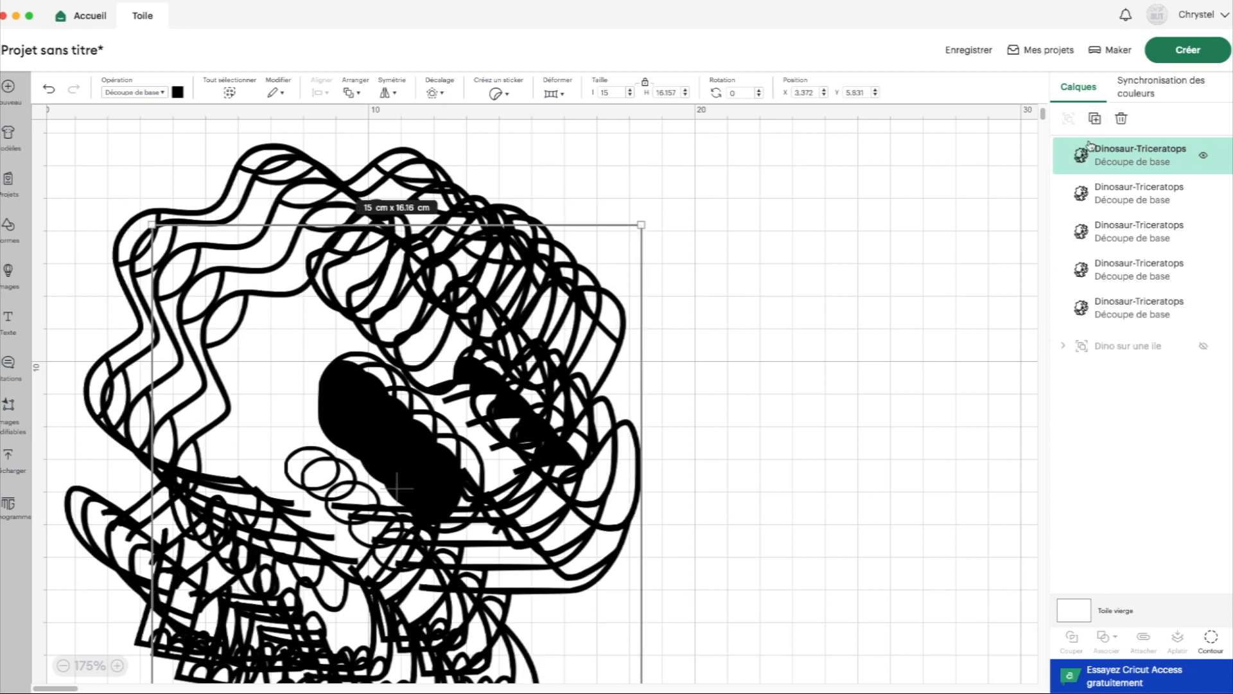
# - Select all five triceratops layers, centre them on each other and shift the stack slightly up the canvas
pyautogui.moveTo(866, 386); pyautogui.dragTo(418, 237)
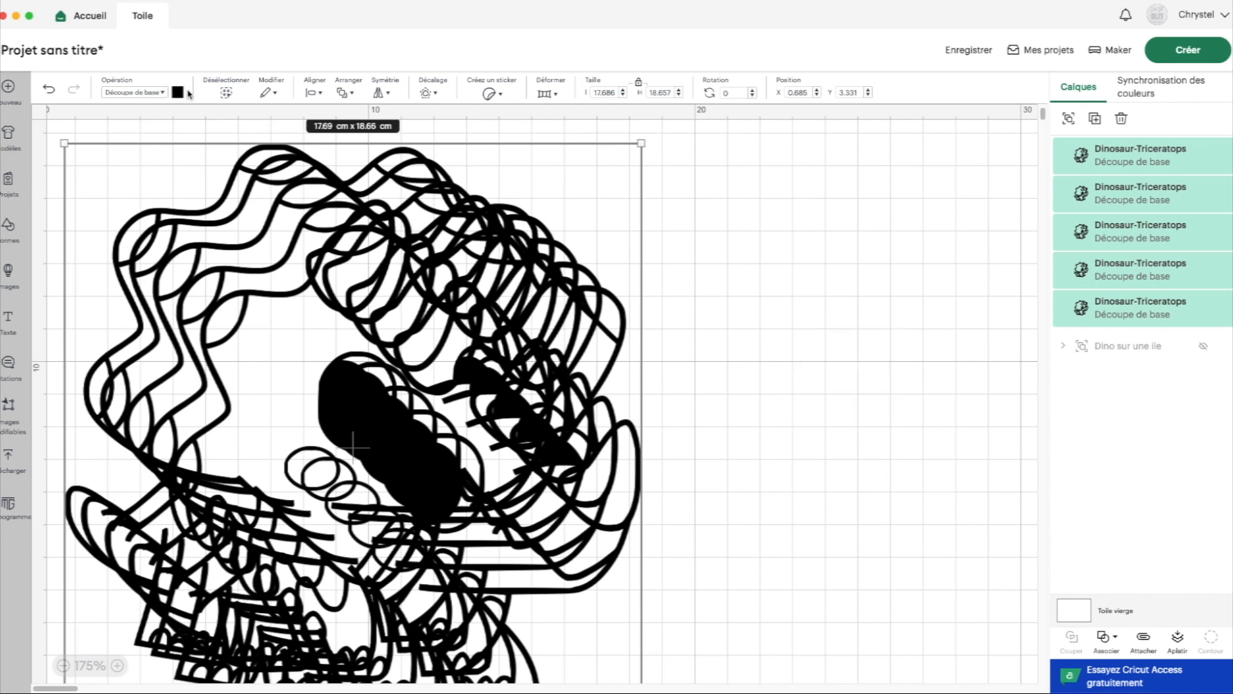
pyautogui.click(310, 94)
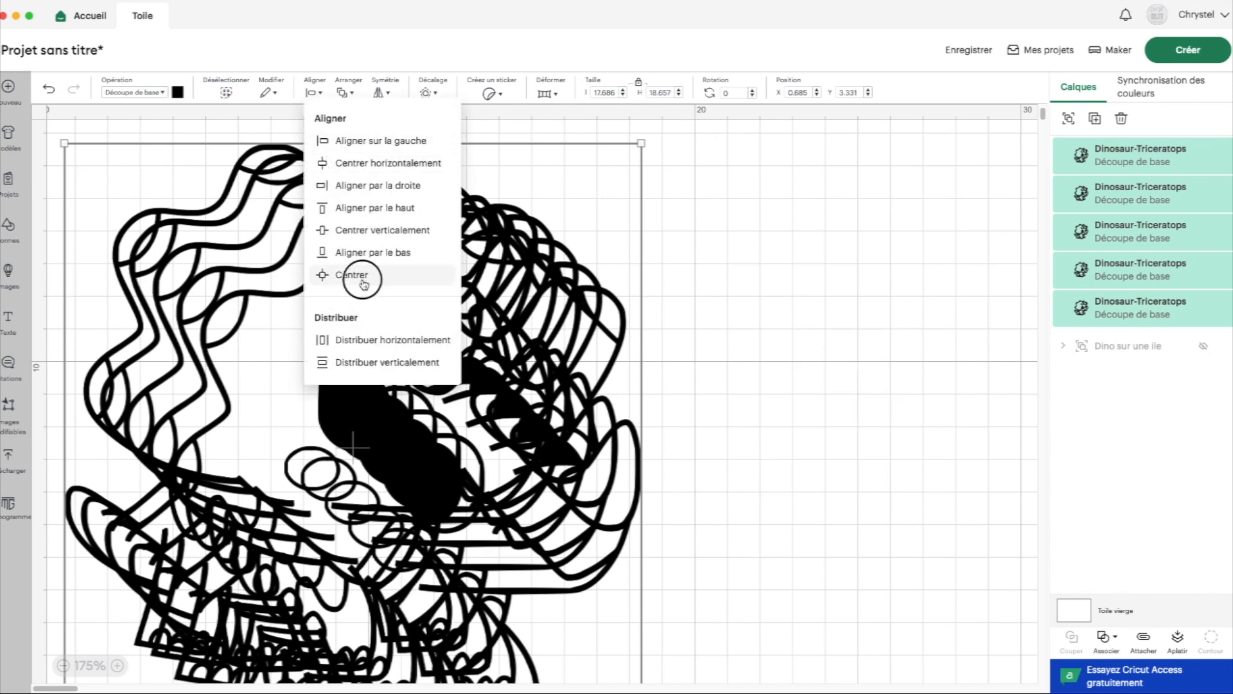
pyautogui.click(352, 273)
pyautogui.moveTo(401, 353); pyautogui.dragTo(346, 303)
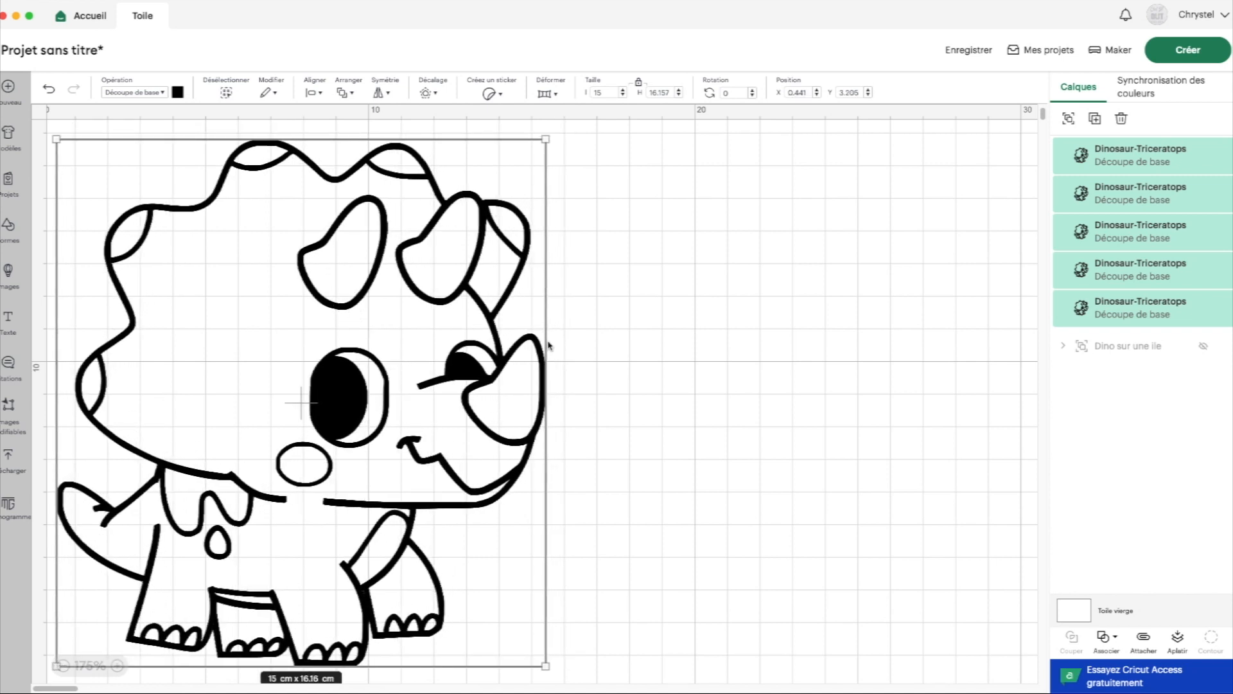
# - Hide all the inner contours of the bottommost triceratops layer to make it a solid silhouette
pyautogui.click(1106, 310)
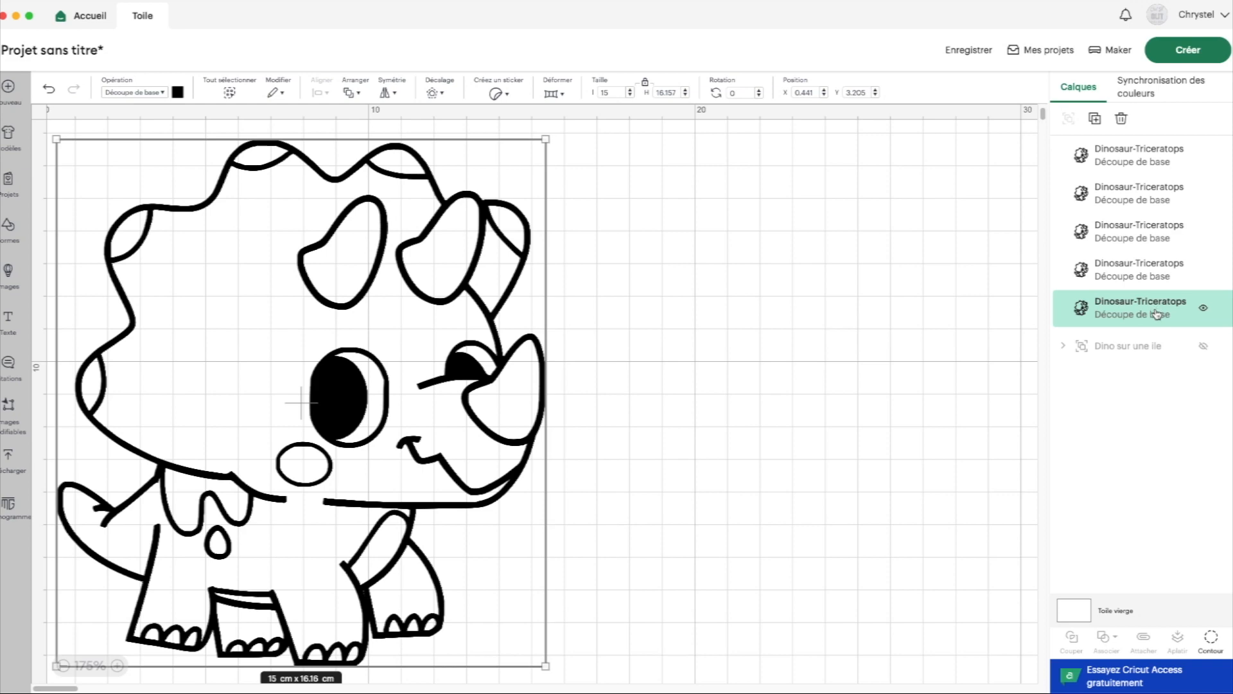
pyautogui.click(1211, 638)
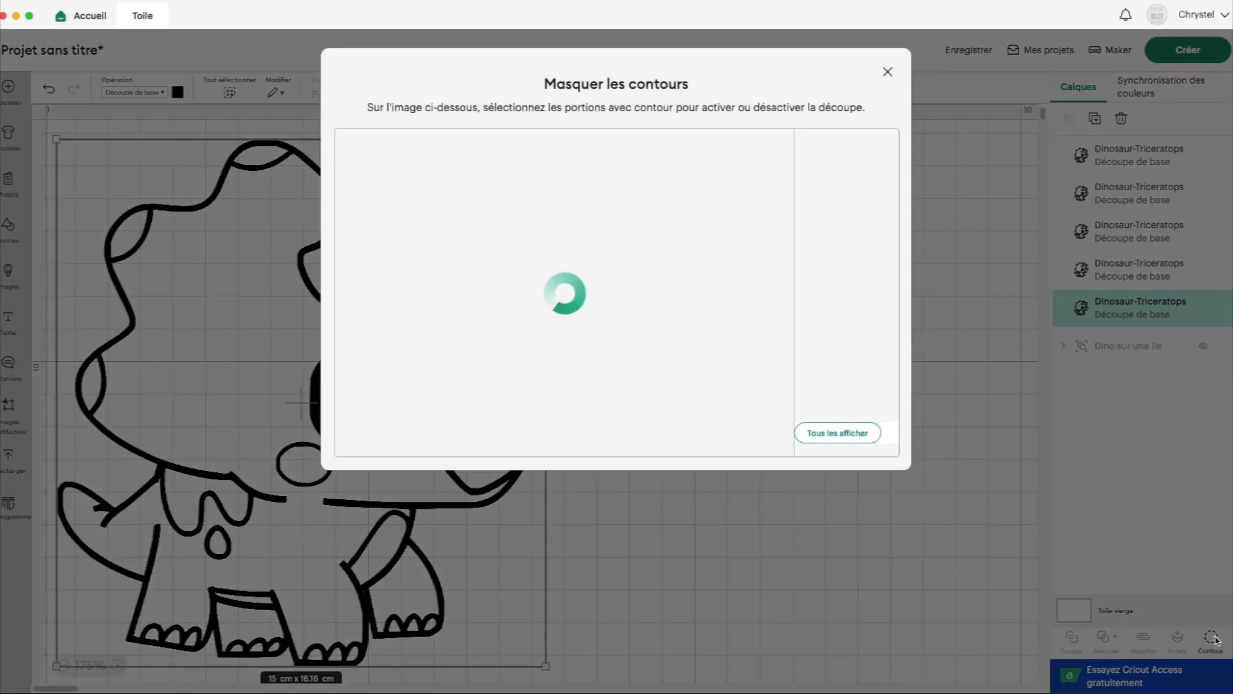
pyautogui.click(804, 434)
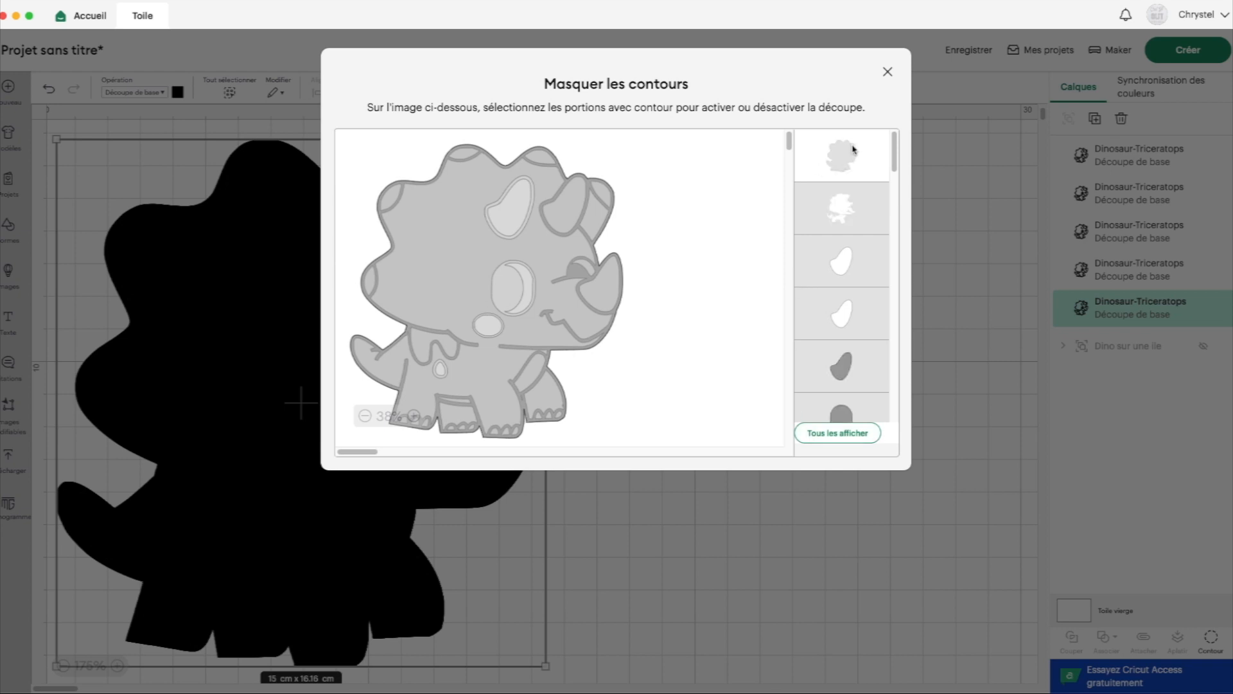
pyautogui.click(890, 73)
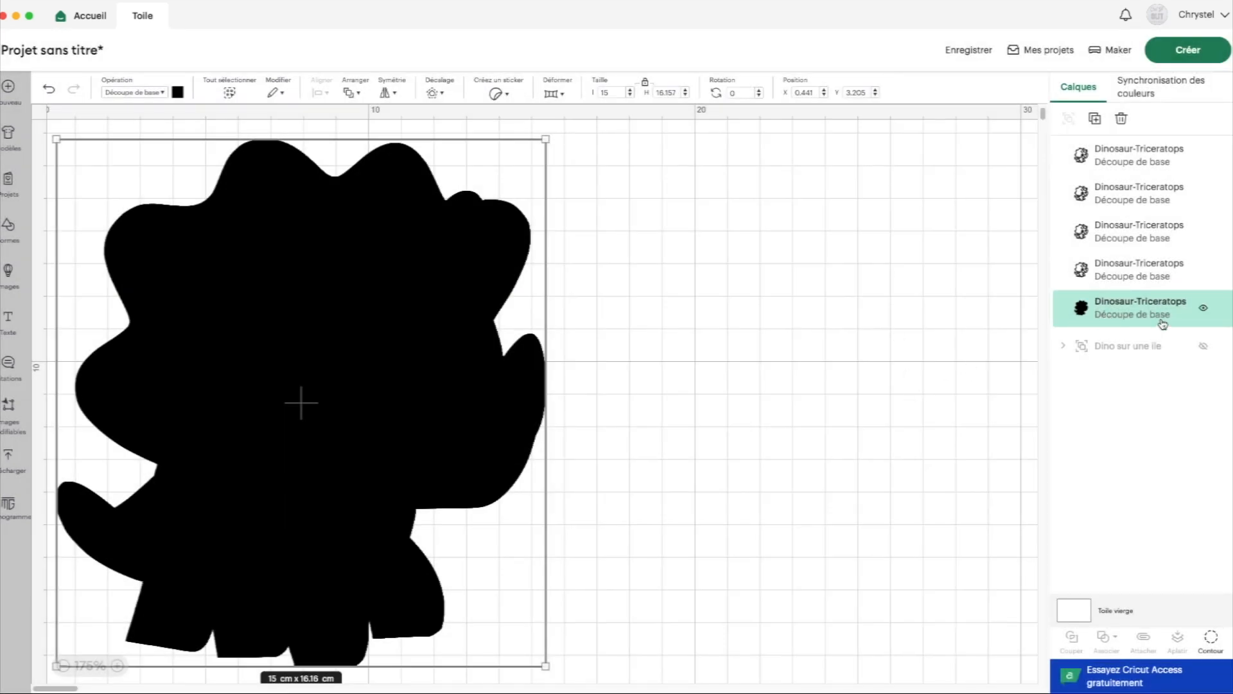
# - Set the colour of the triceratops layer just above the solid silhouette to white
pyautogui.click(1140, 274)
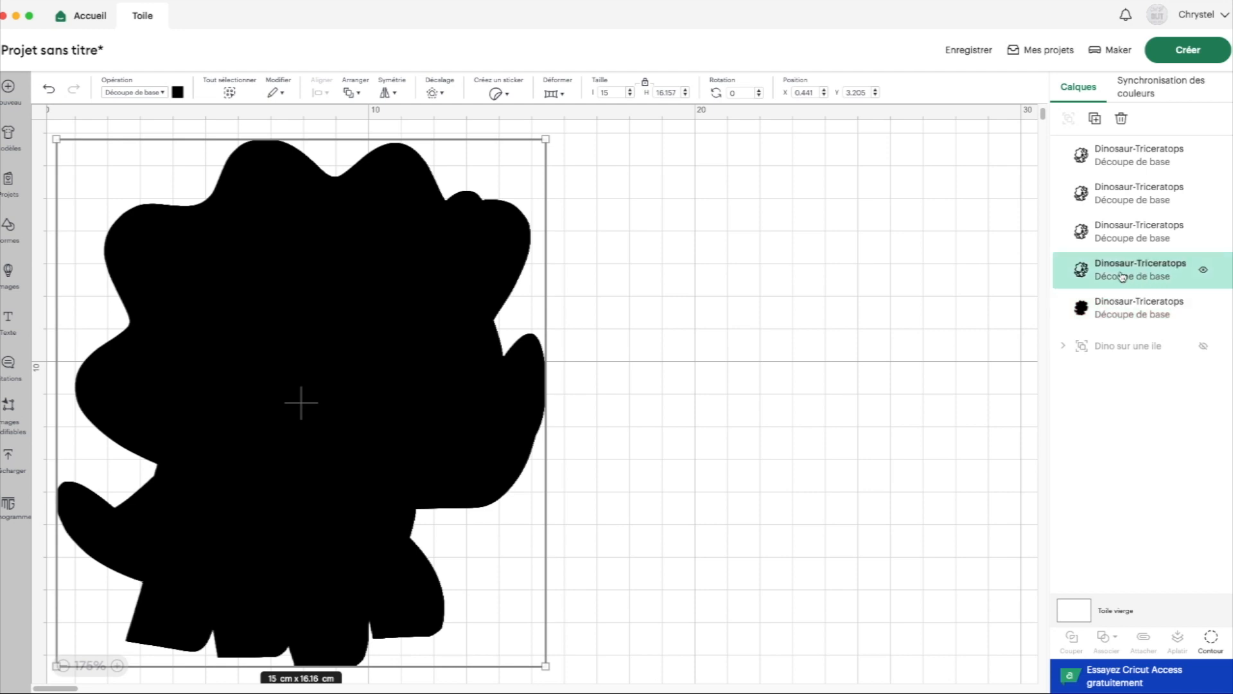
pyautogui.click(177, 94)
pyautogui.click(207, 149)
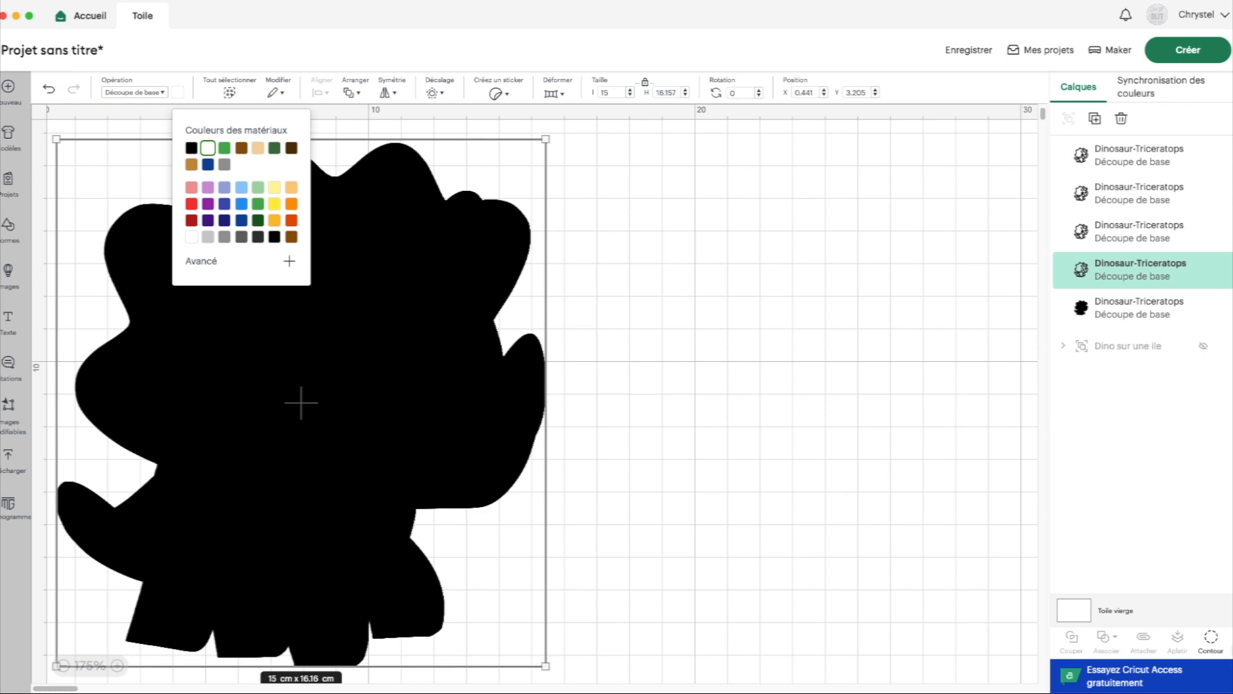
# - In the white layer above the solid silhouette, hide all contours including the outer outline, keeping only the whites of both eyes
pyautogui.click(1211, 639)
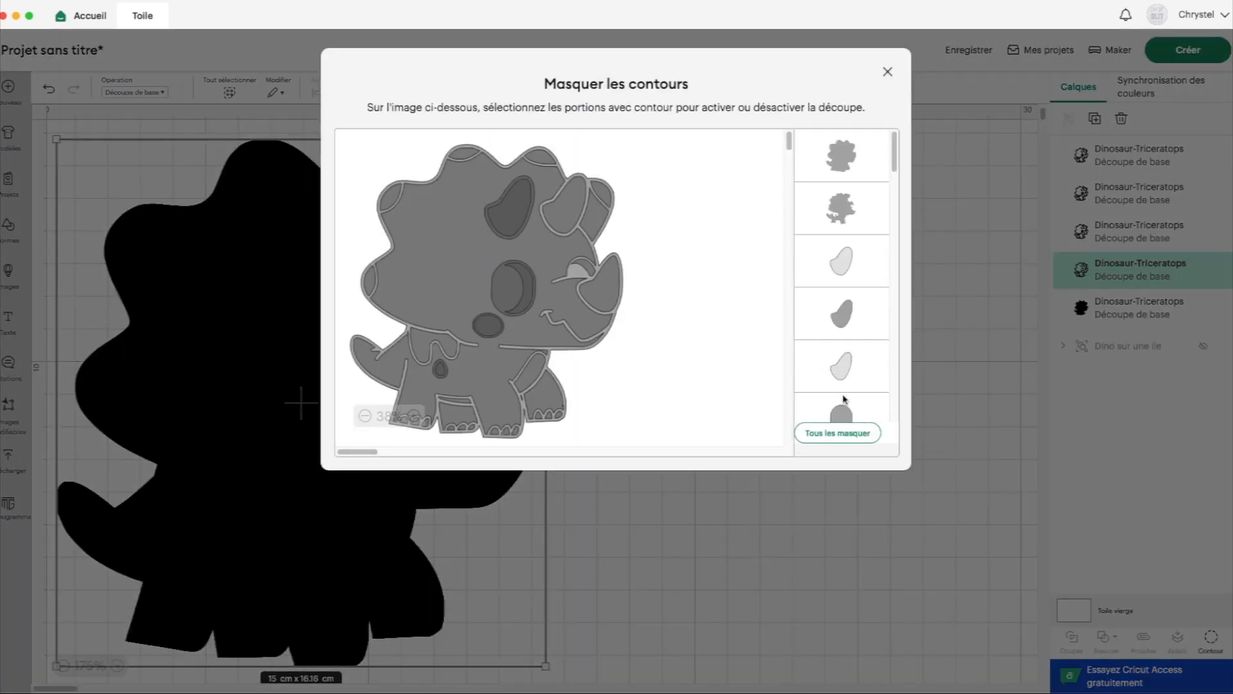
pyautogui.click(853, 439)
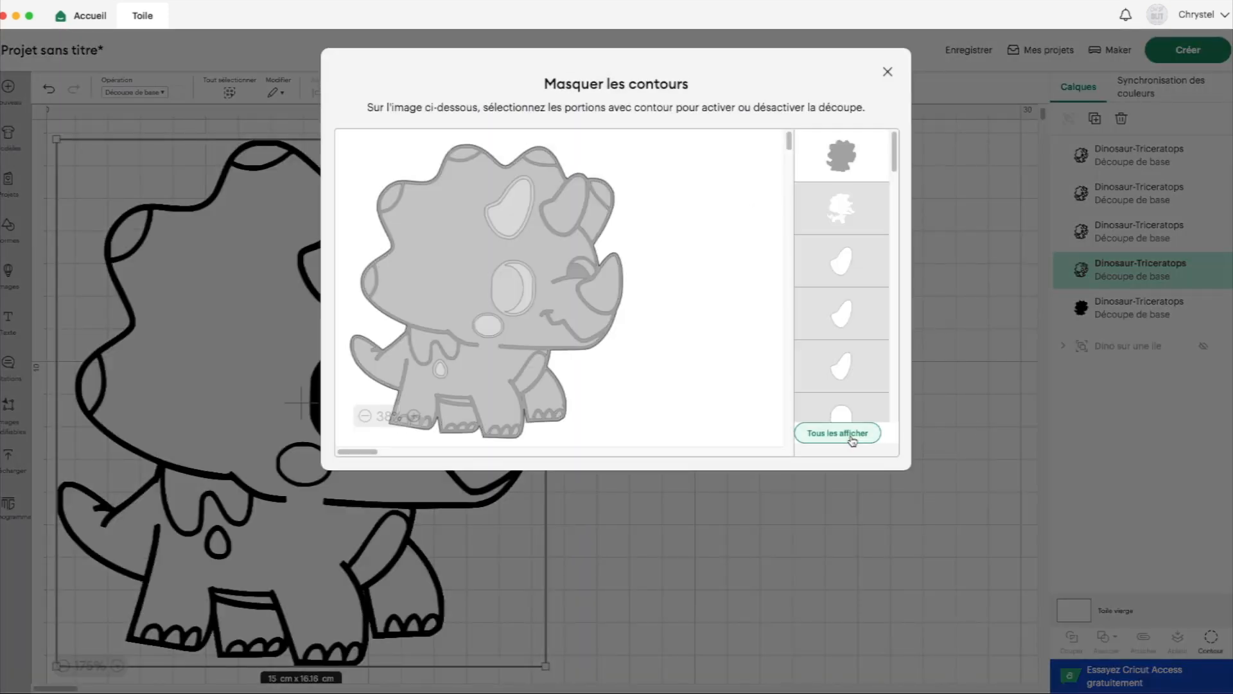
pyautogui.click(523, 283)
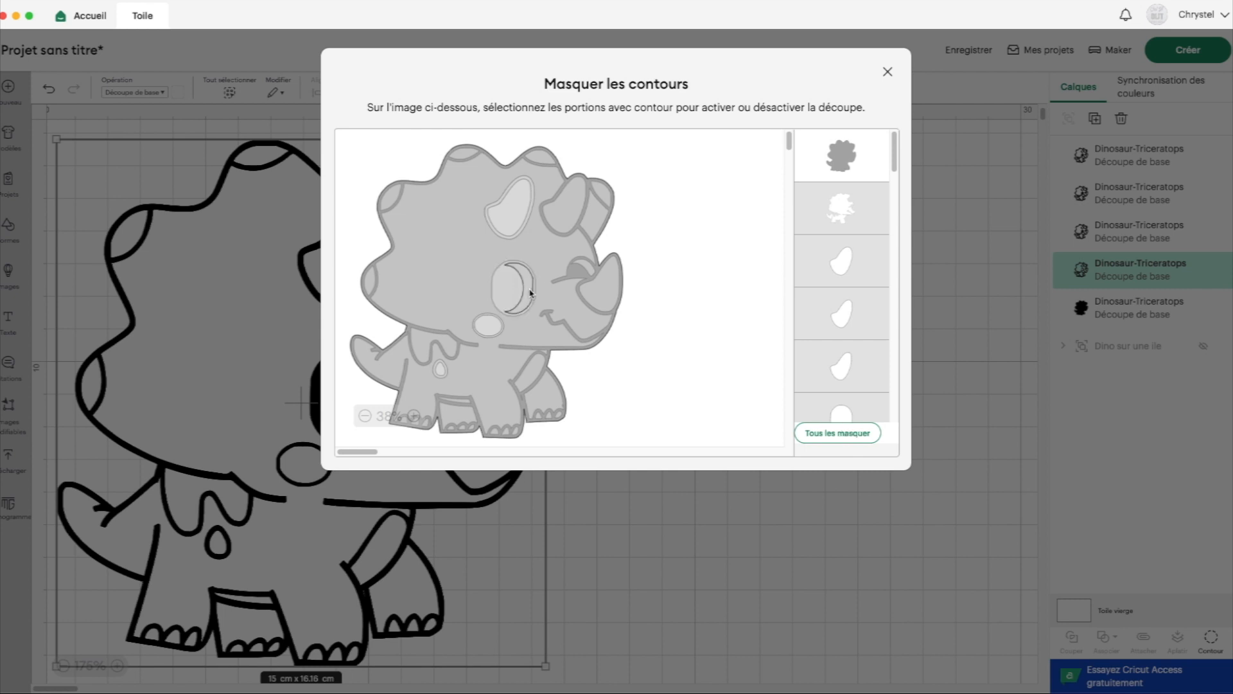
pyautogui.click(579, 274)
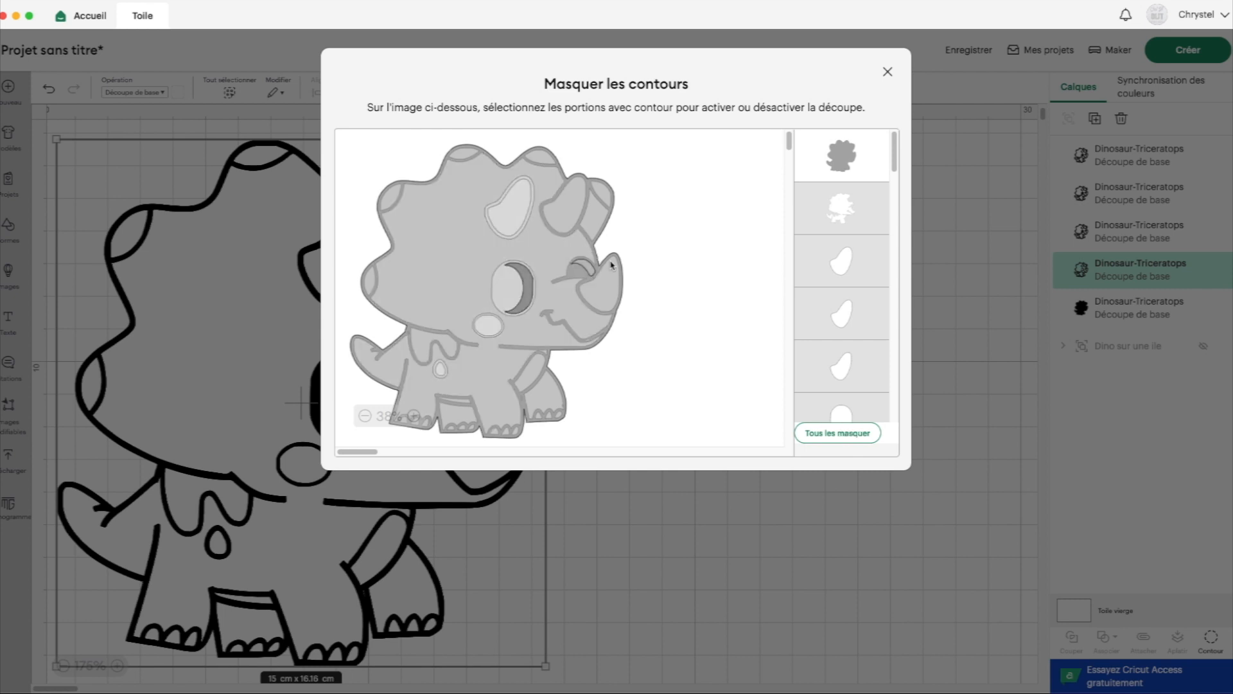
pyautogui.click(853, 153)
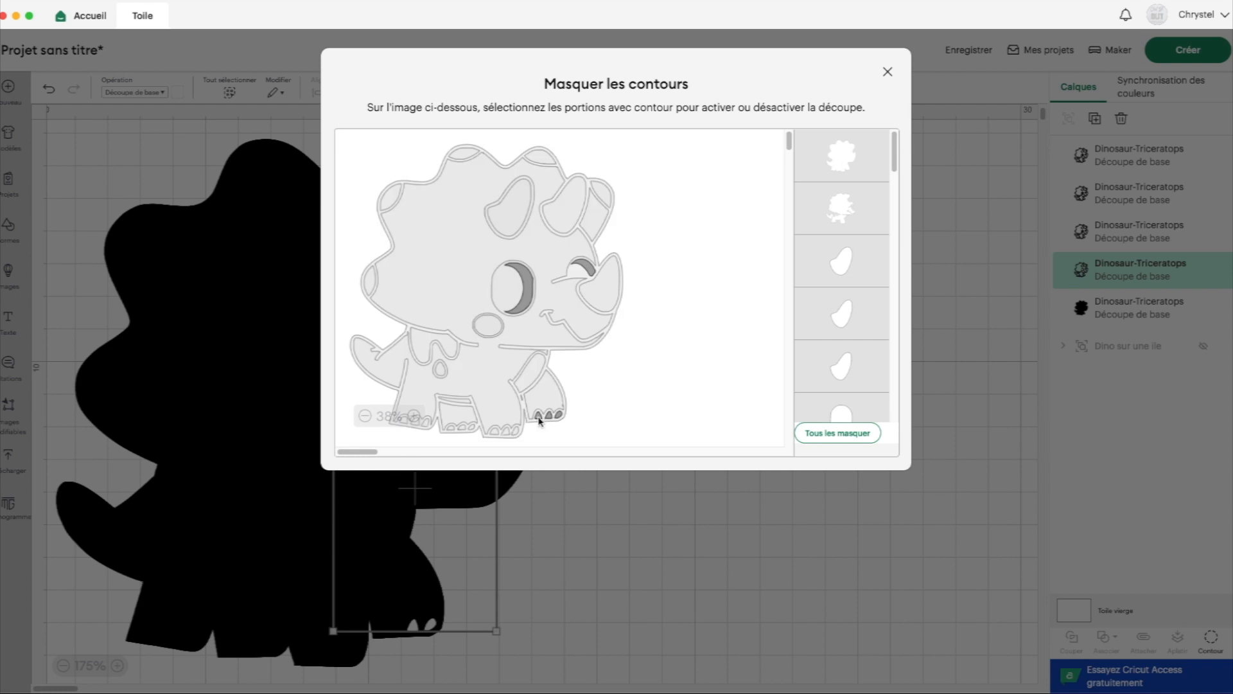
# - Restore the toenail contours on all the feet in the white layer and finish the contour editing
pyautogui.click(516, 433)
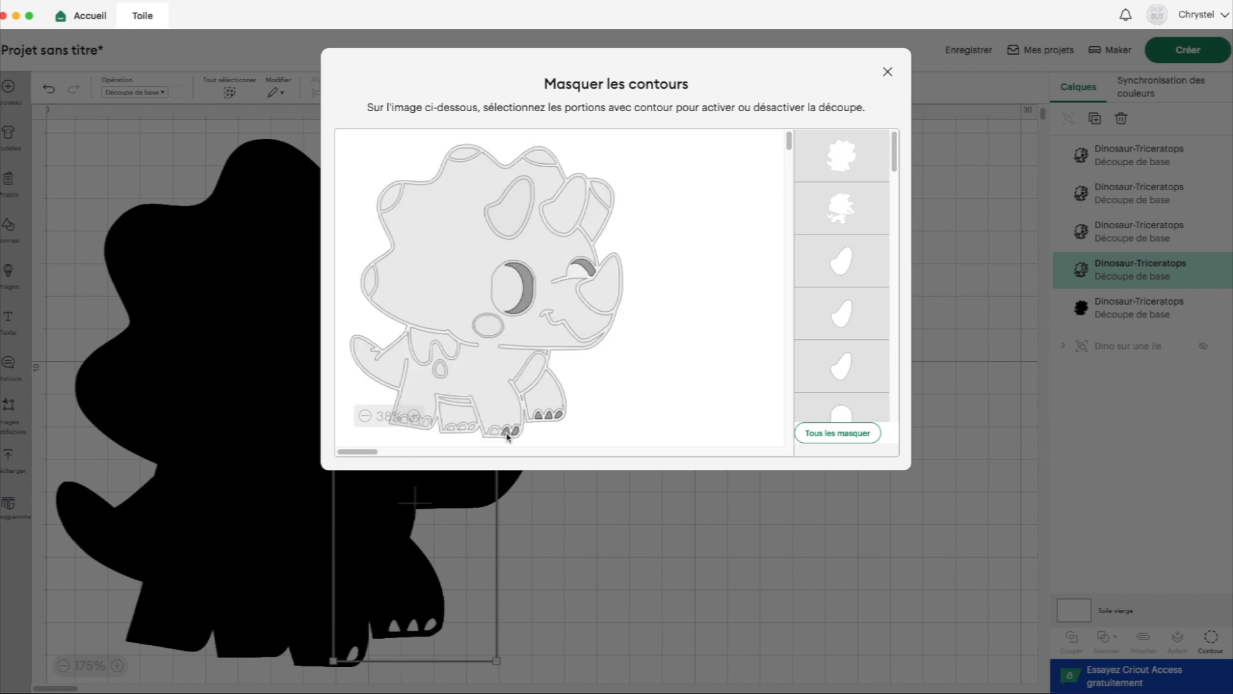
pyautogui.click(506, 433)
pyautogui.click(495, 433)
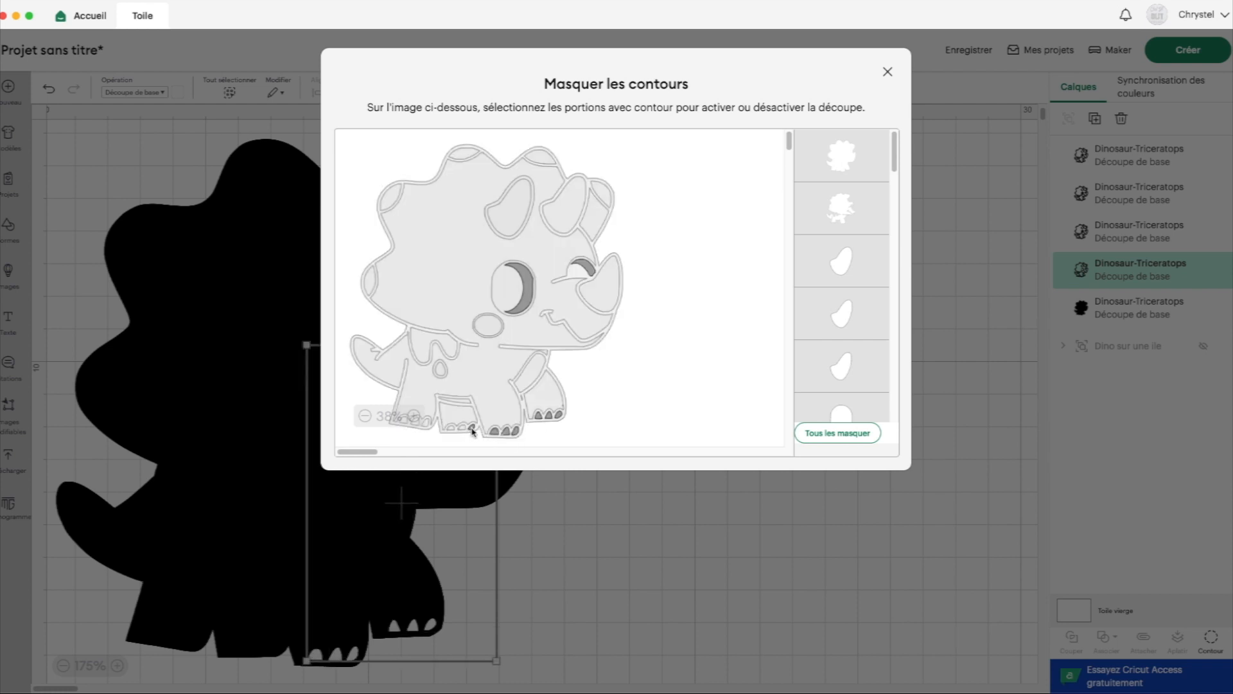
pyautogui.click(466, 429)
pyautogui.click(458, 430)
pyautogui.click(449, 428)
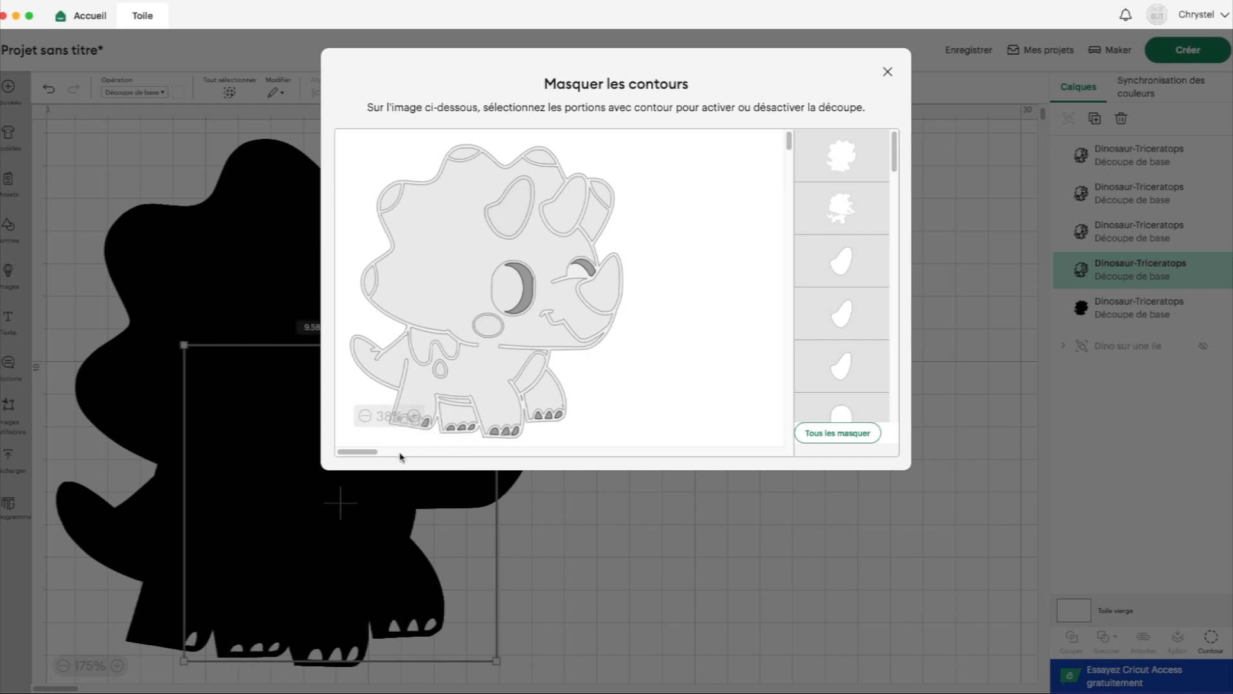
pyautogui.moveTo(375, 451); pyautogui.dragTo(364, 452)
pyautogui.moveTo(790, 137); pyautogui.dragTo(788, 152)
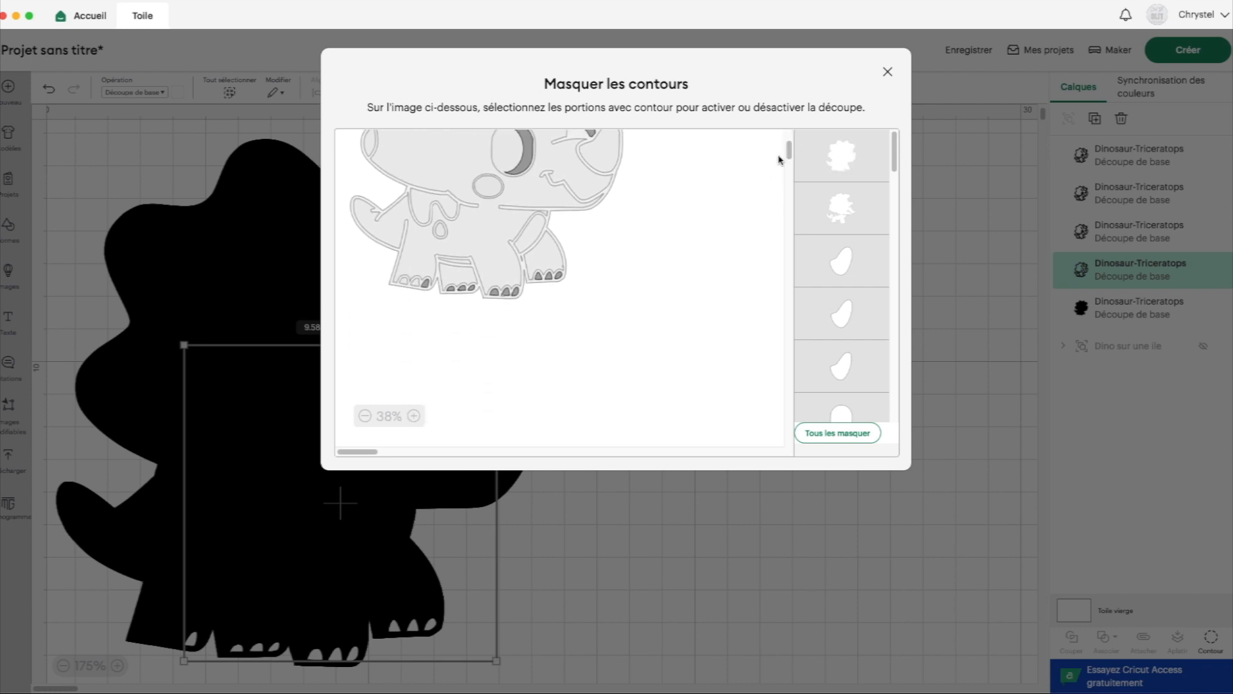
pyautogui.click(411, 286)
pyautogui.click(402, 278)
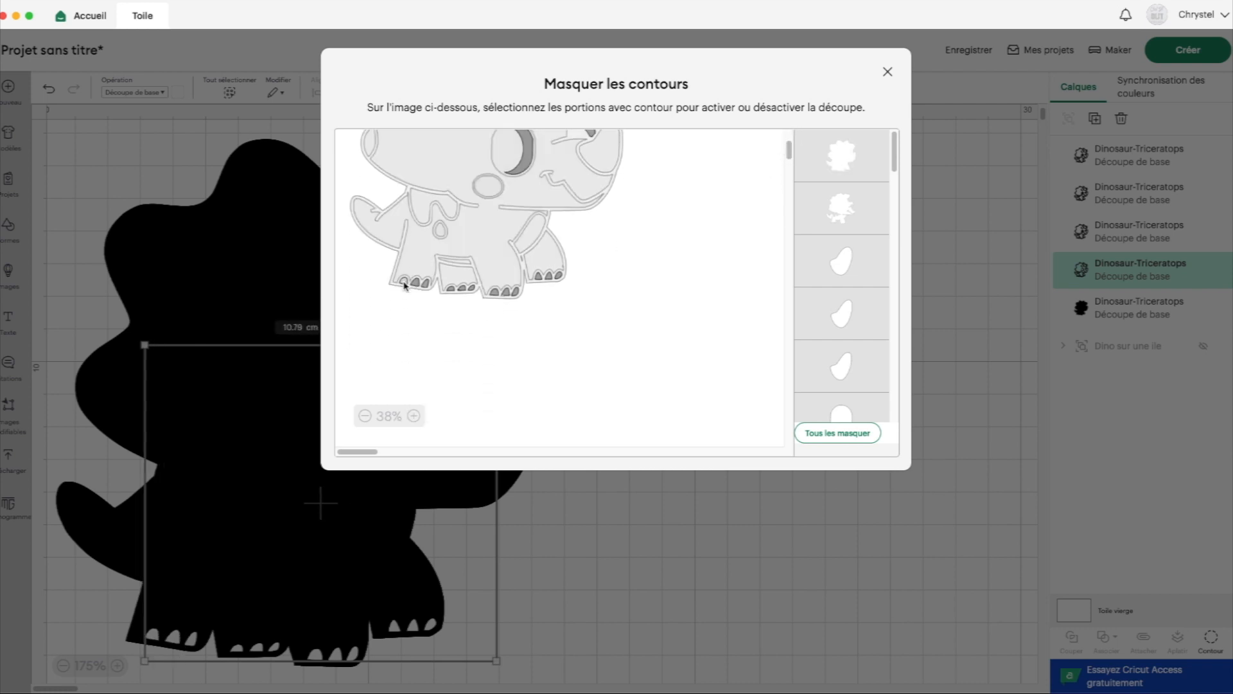
pyautogui.scroll(5, 672, 353)
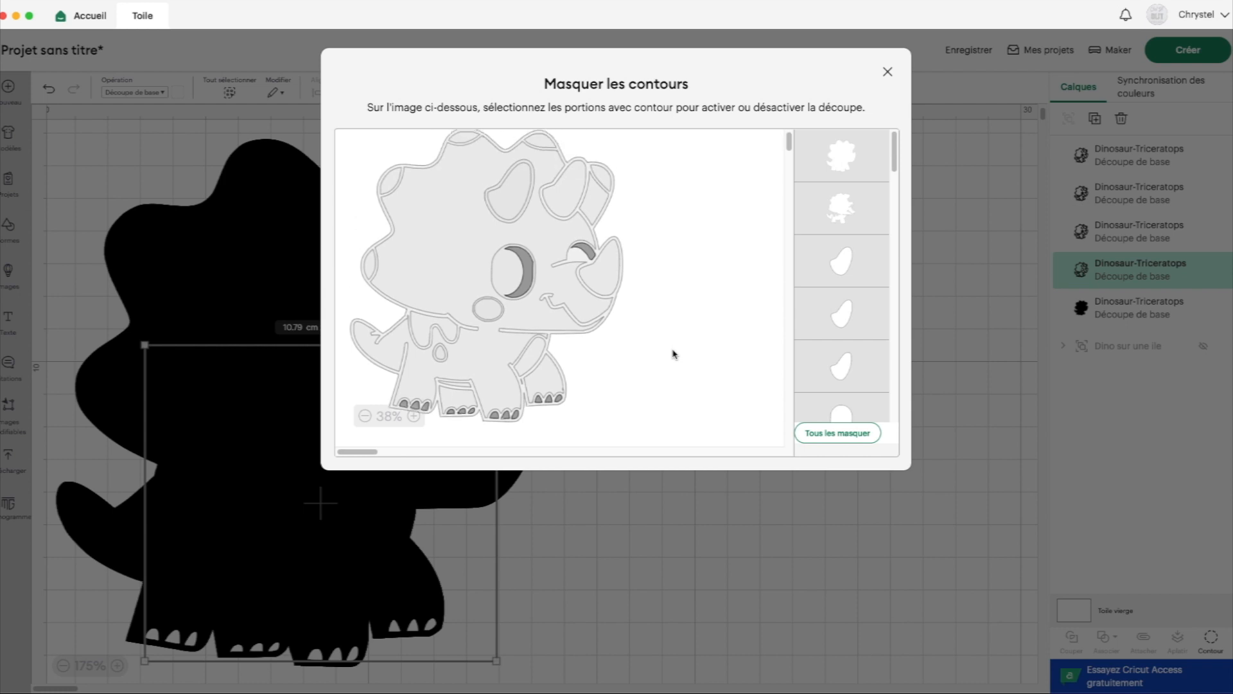
pyautogui.click(896, 68)
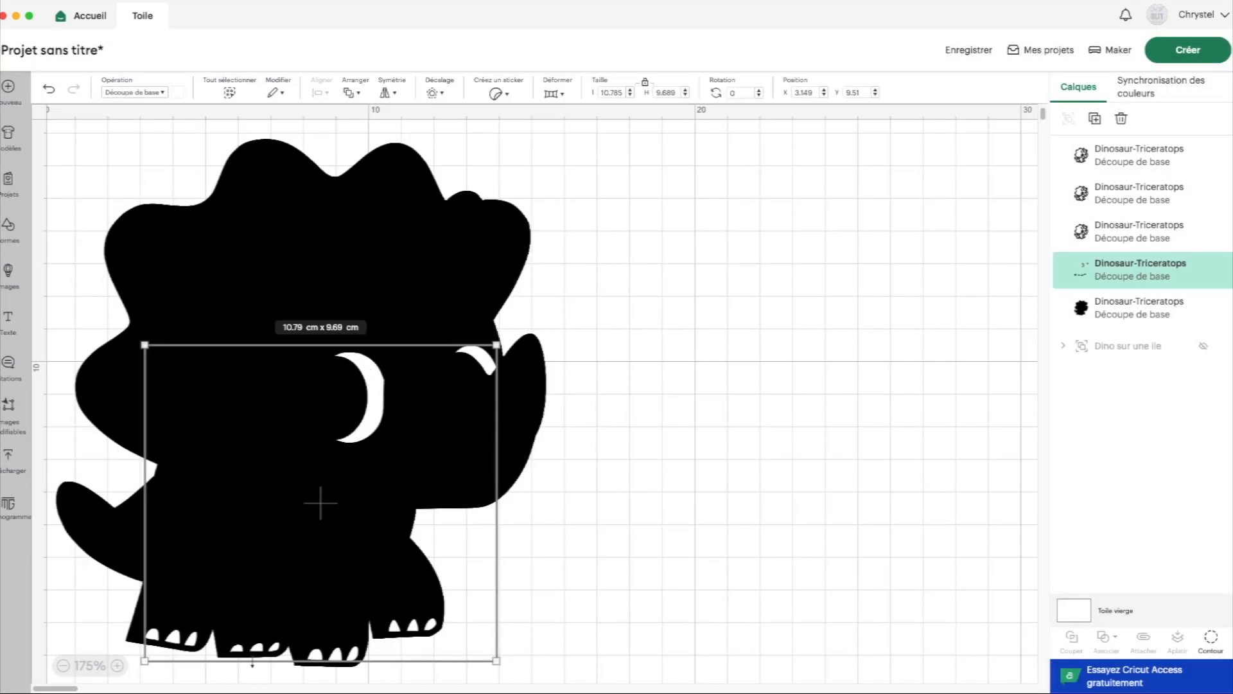
# - Recolour the middle triceratops layer with the custom light cream #fdebd0, starting from the beige material colour
pyautogui.click(1103, 231)
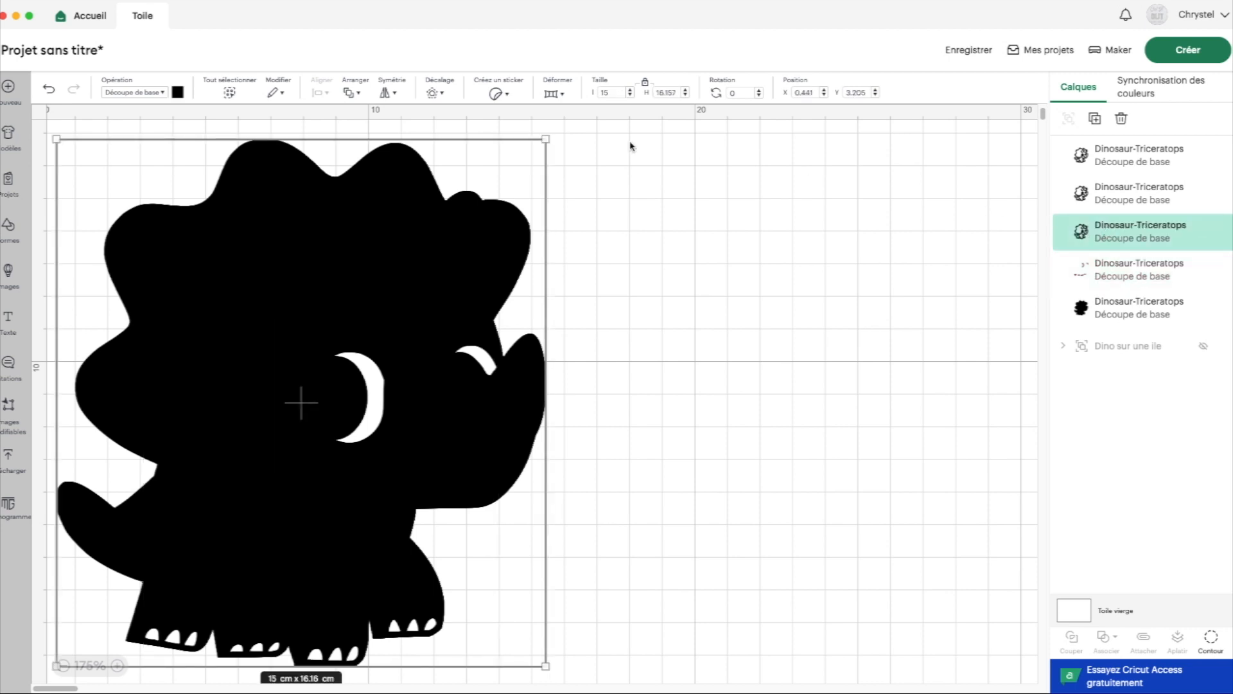
pyautogui.click(178, 93)
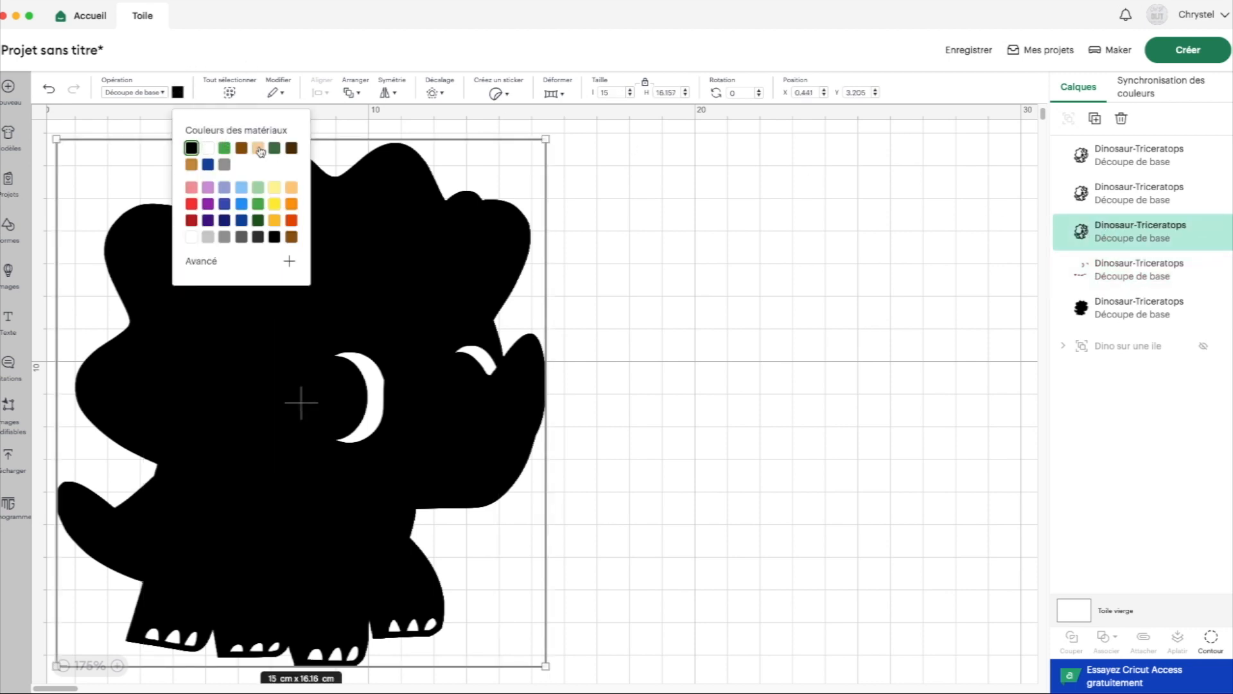
pyautogui.click(259, 149)
pyautogui.click(293, 262)
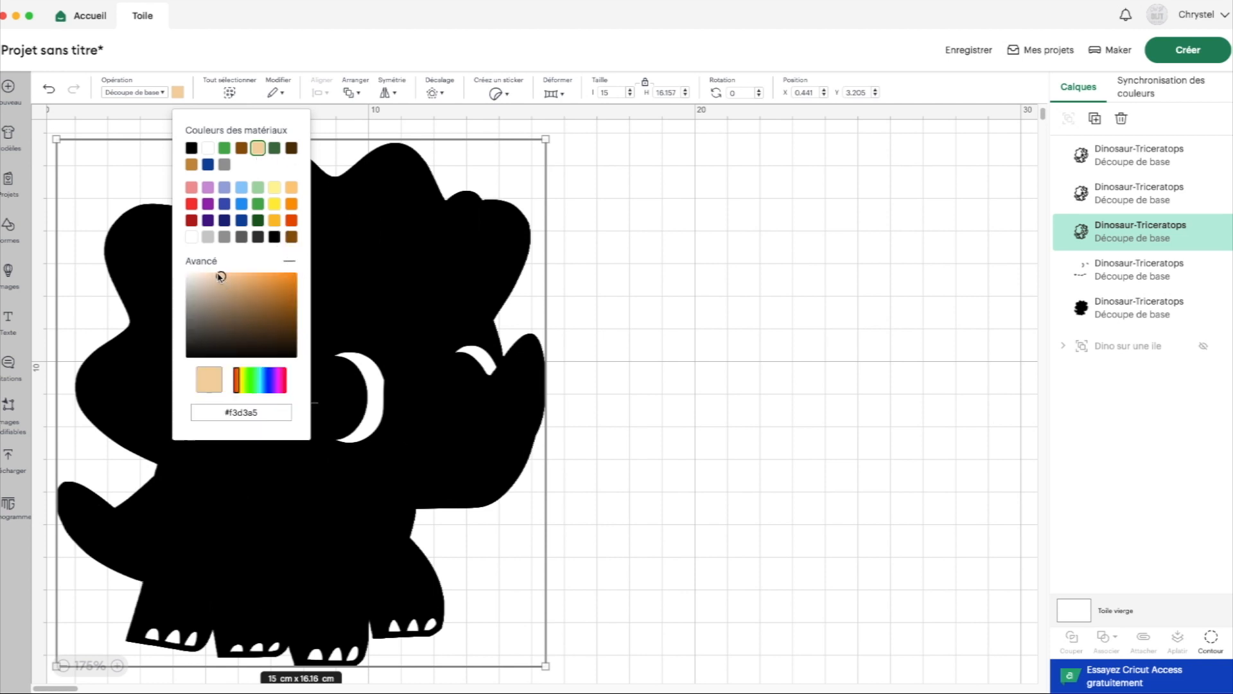
pyautogui.moveTo(221, 277); pyautogui.dragTo(205, 274)
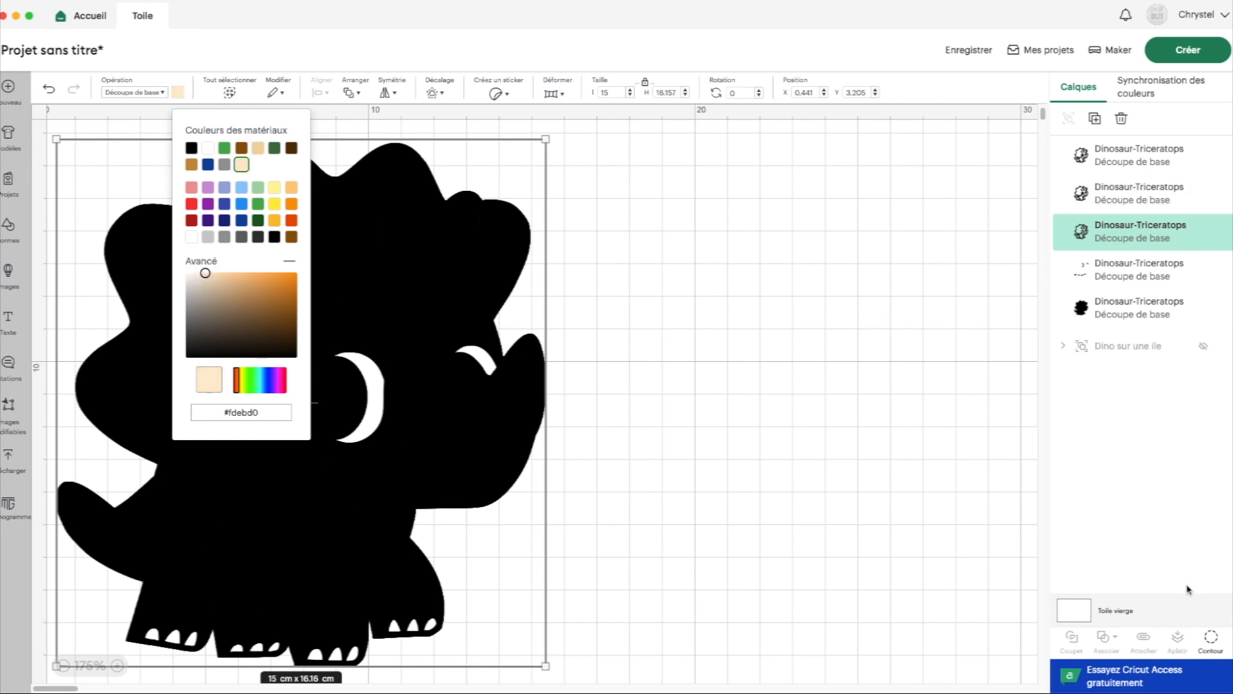
# - Hide all contours of the cream layer except the three horns
pyautogui.click(1211, 639)
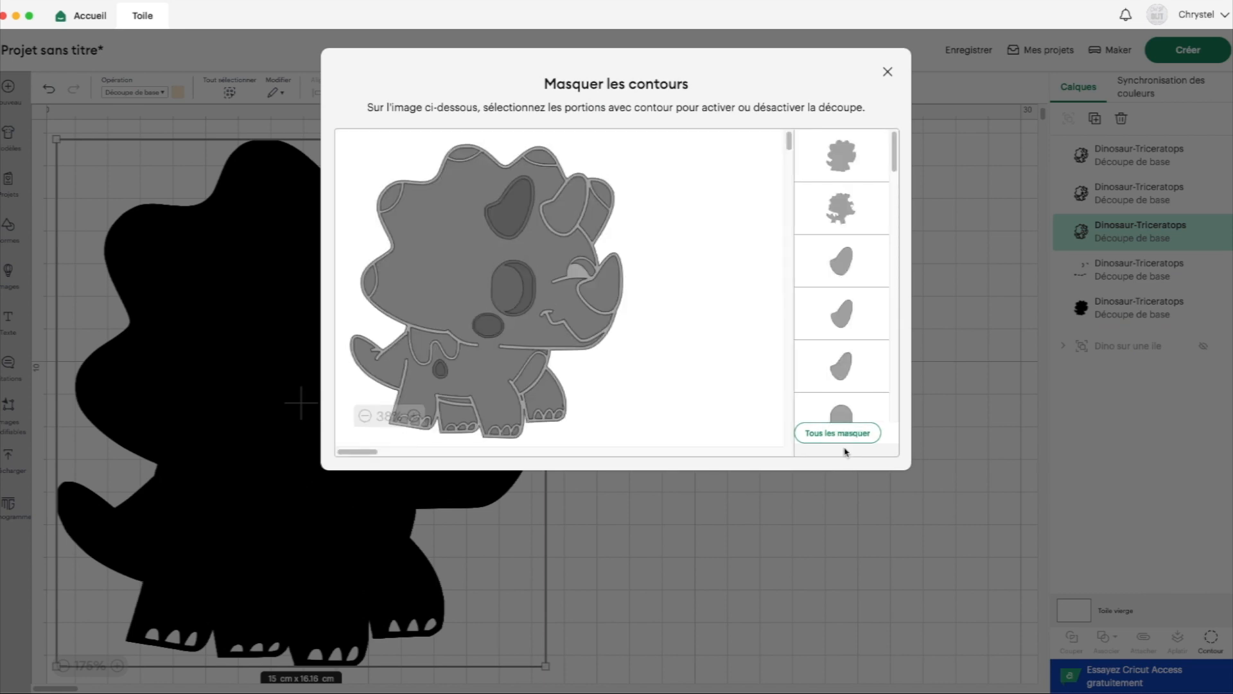
pyautogui.click(846, 440)
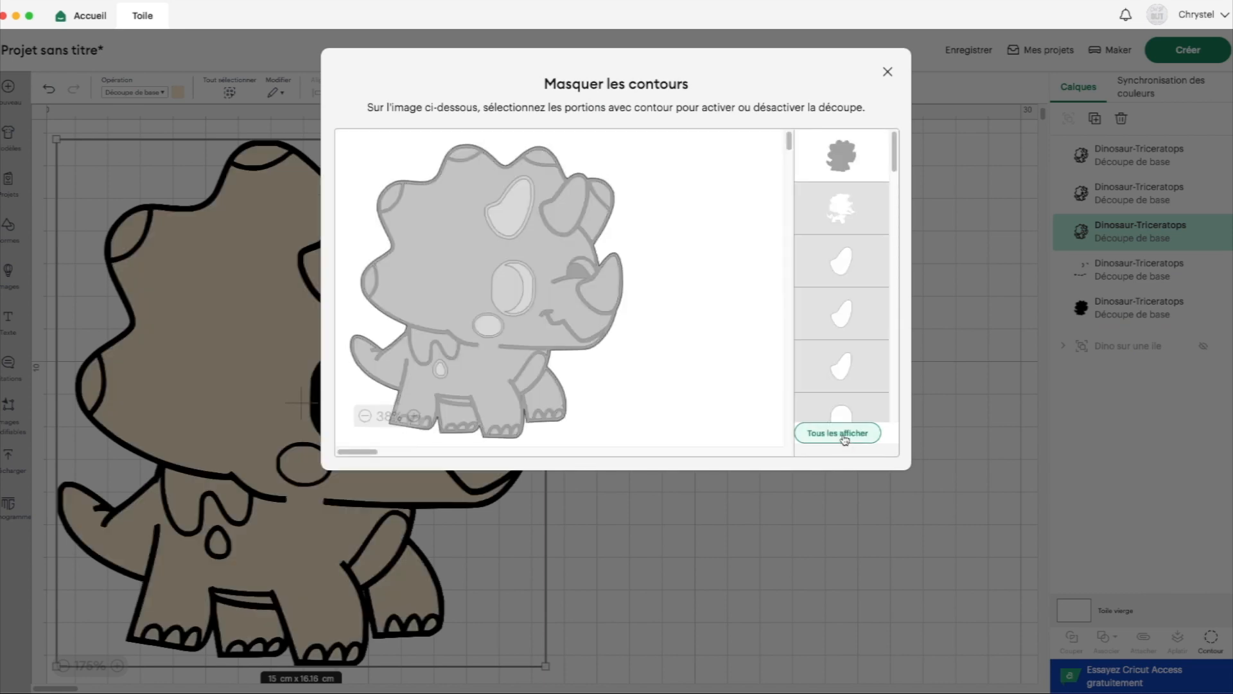
pyautogui.click(513, 203)
pyautogui.click(567, 204)
pyautogui.click(830, 149)
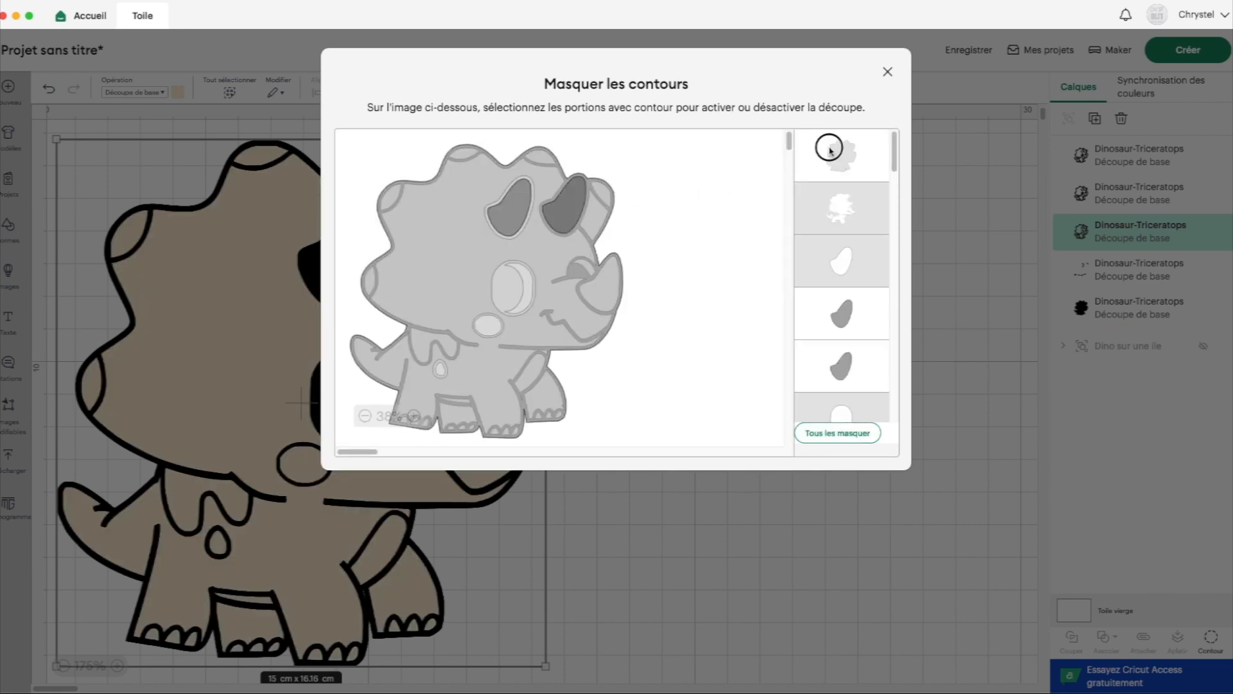
pyautogui.click(602, 302)
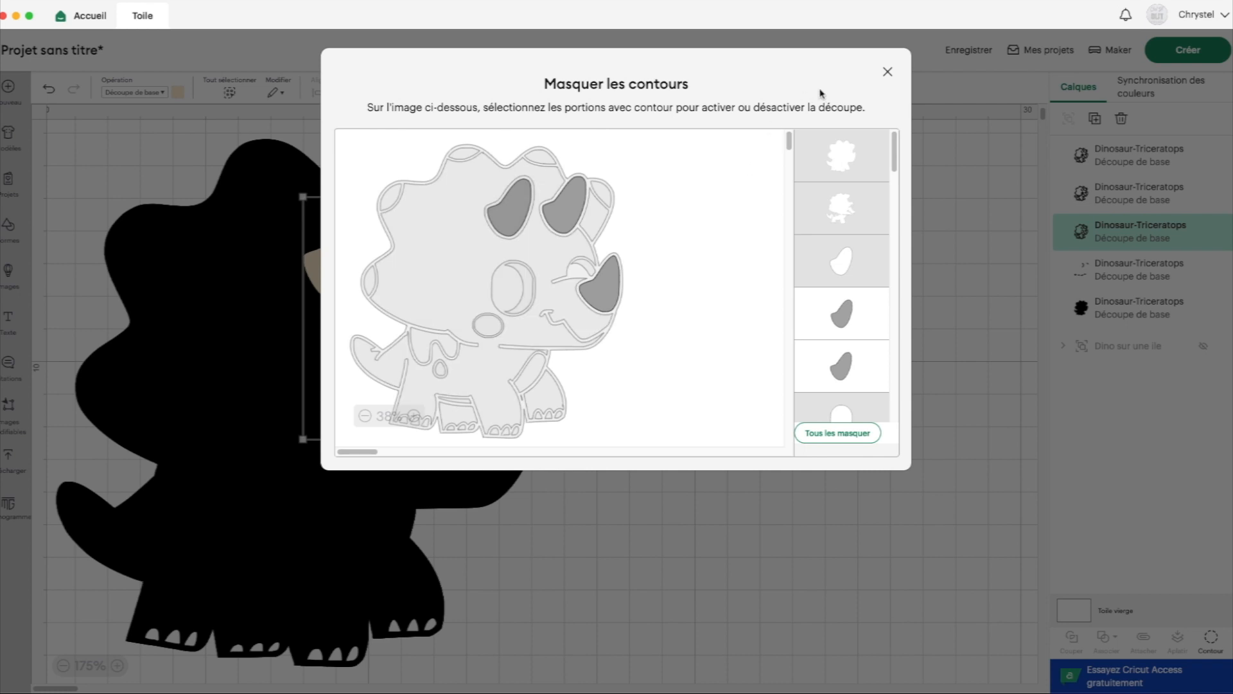
pyautogui.click(887, 71)
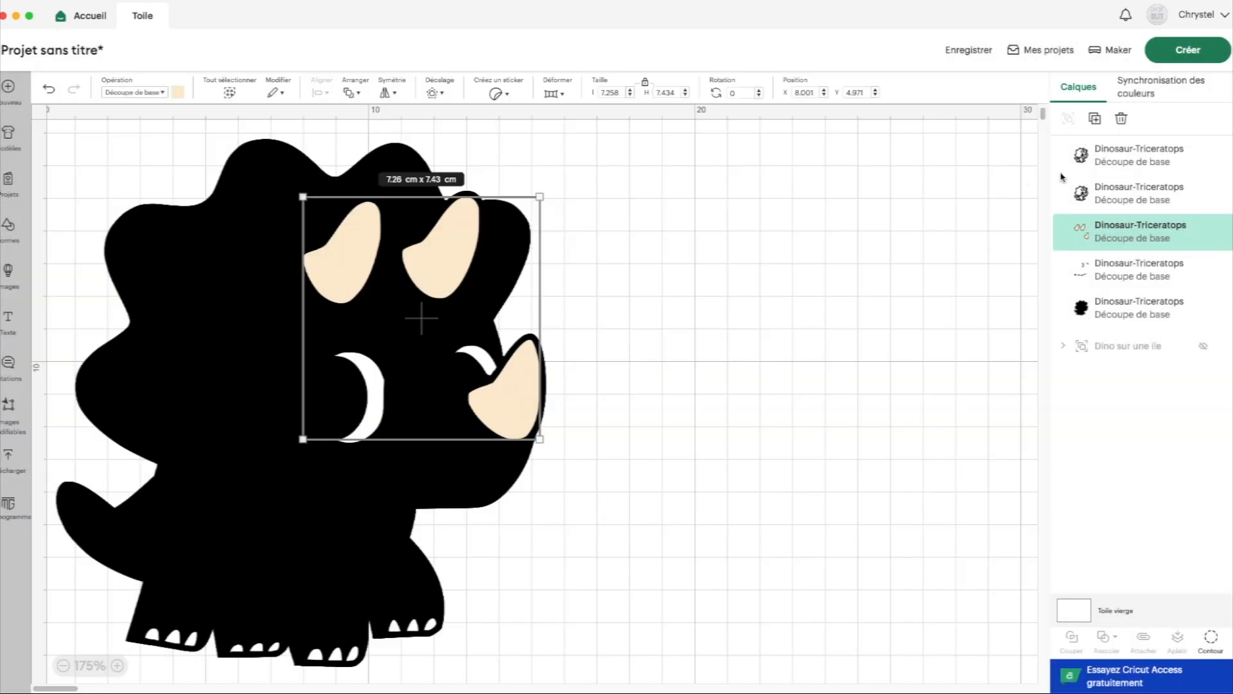
# - Set the colour of the second triceratops layer from the top to dark blue #0e47a0
pyautogui.click(1142, 191)
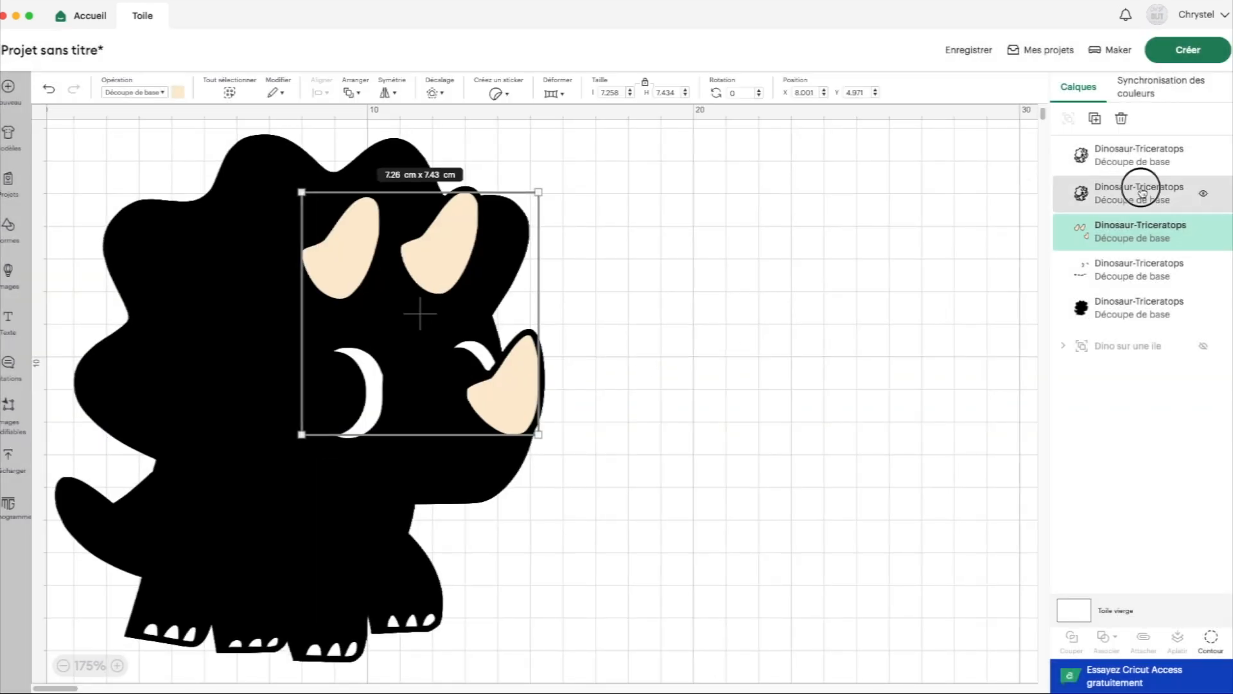
pyautogui.click(179, 93)
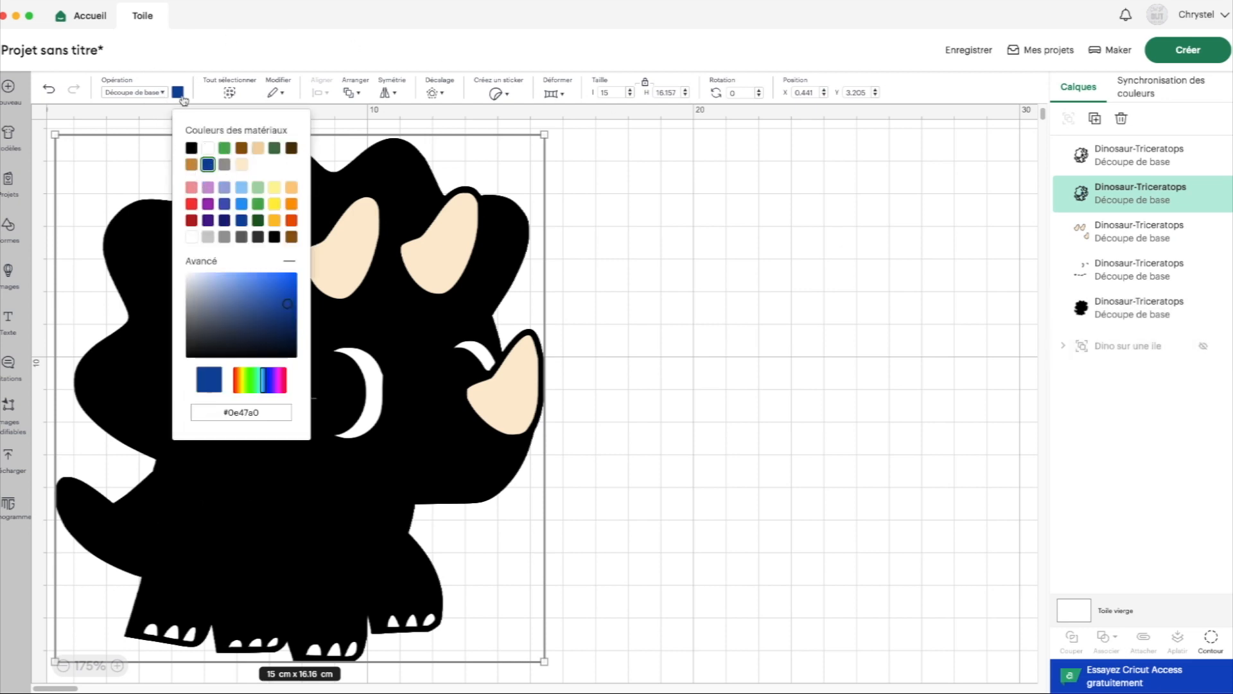
# - Hide all contours of the blue layer, including the outer silhouette, keeping only the main head-and-body shape
pyautogui.click(1211, 637)
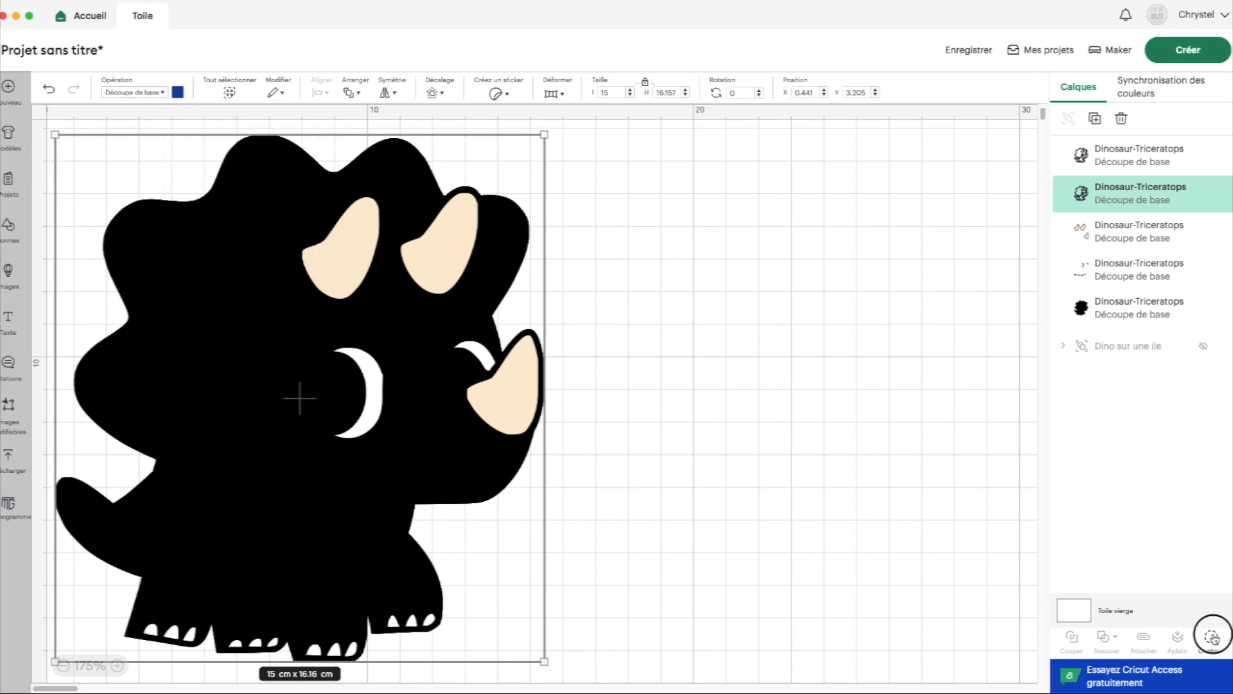
pyautogui.click(842, 154)
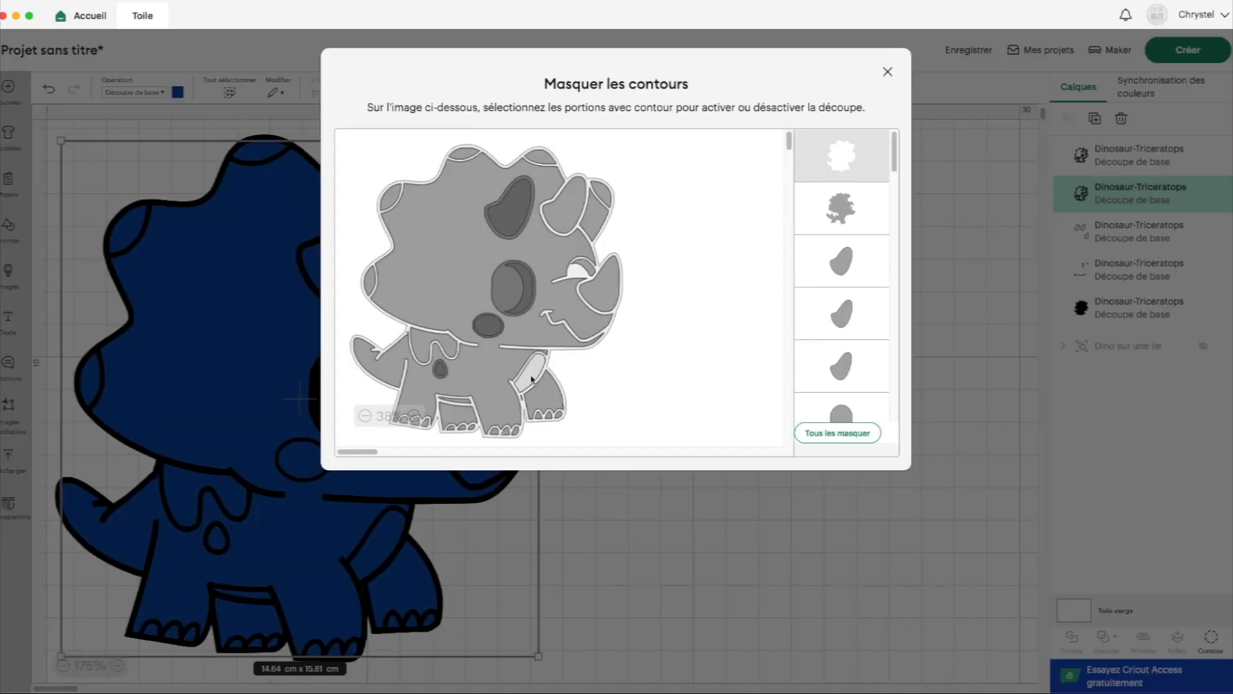
pyautogui.click(532, 379)
pyautogui.click(843, 434)
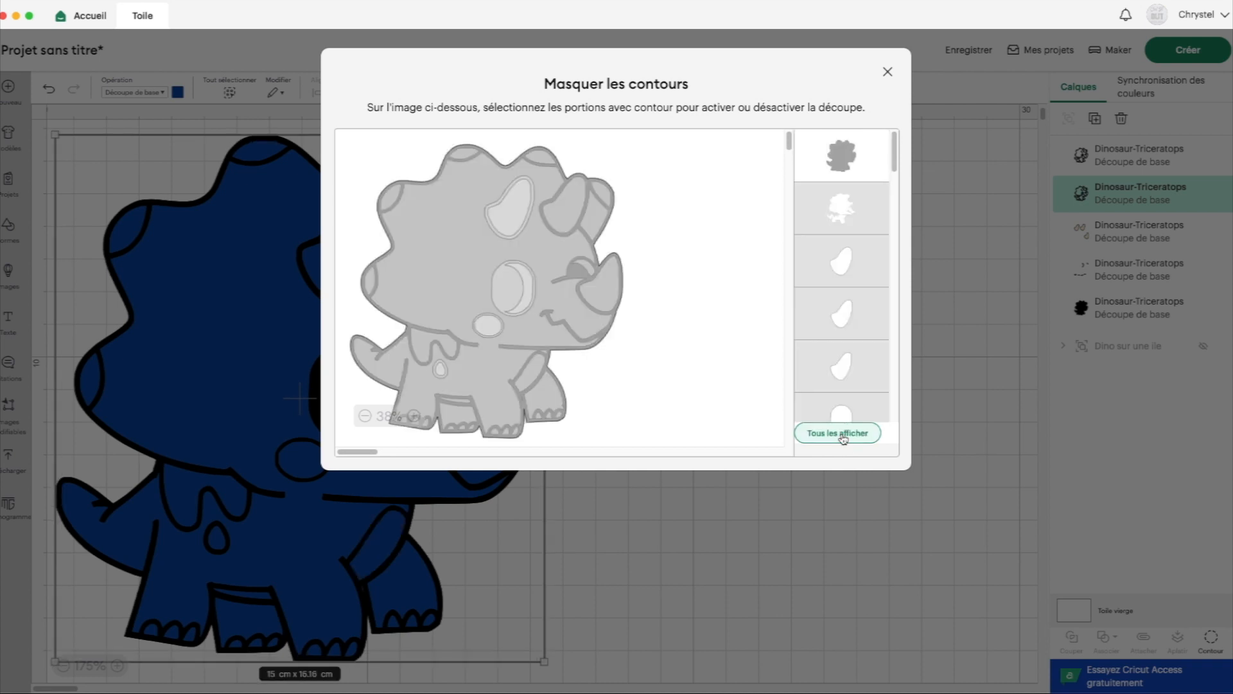
pyautogui.click(409, 257)
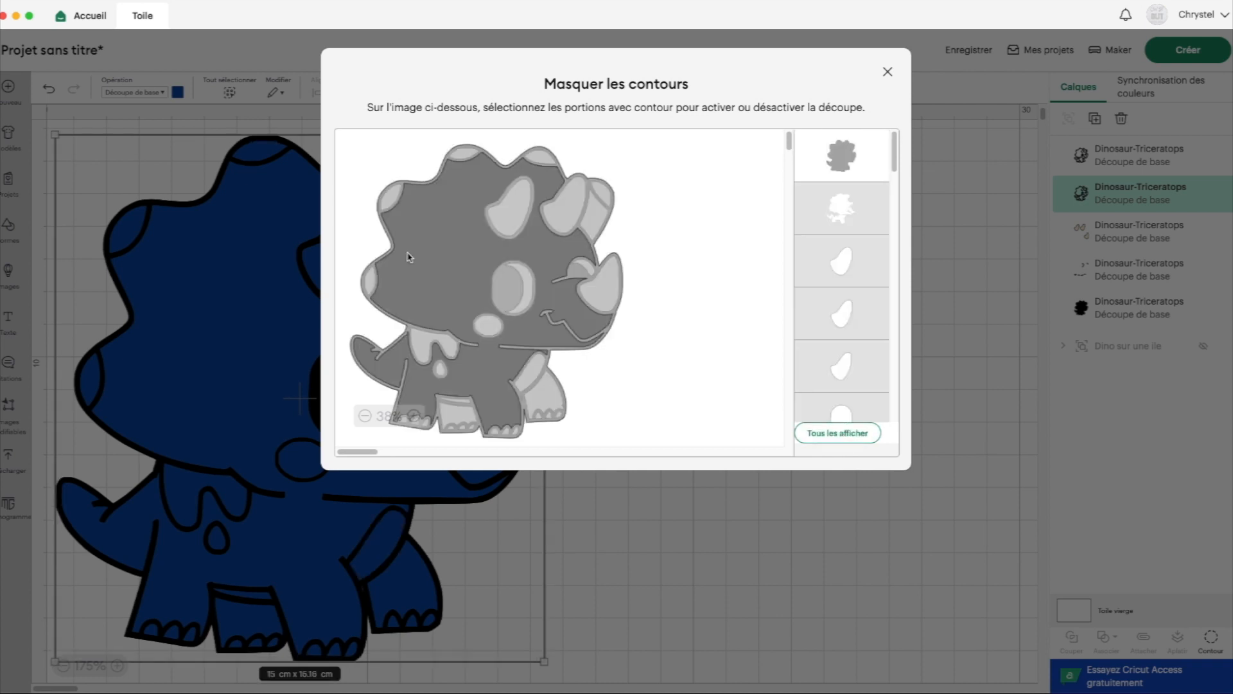
pyautogui.click(441, 246)
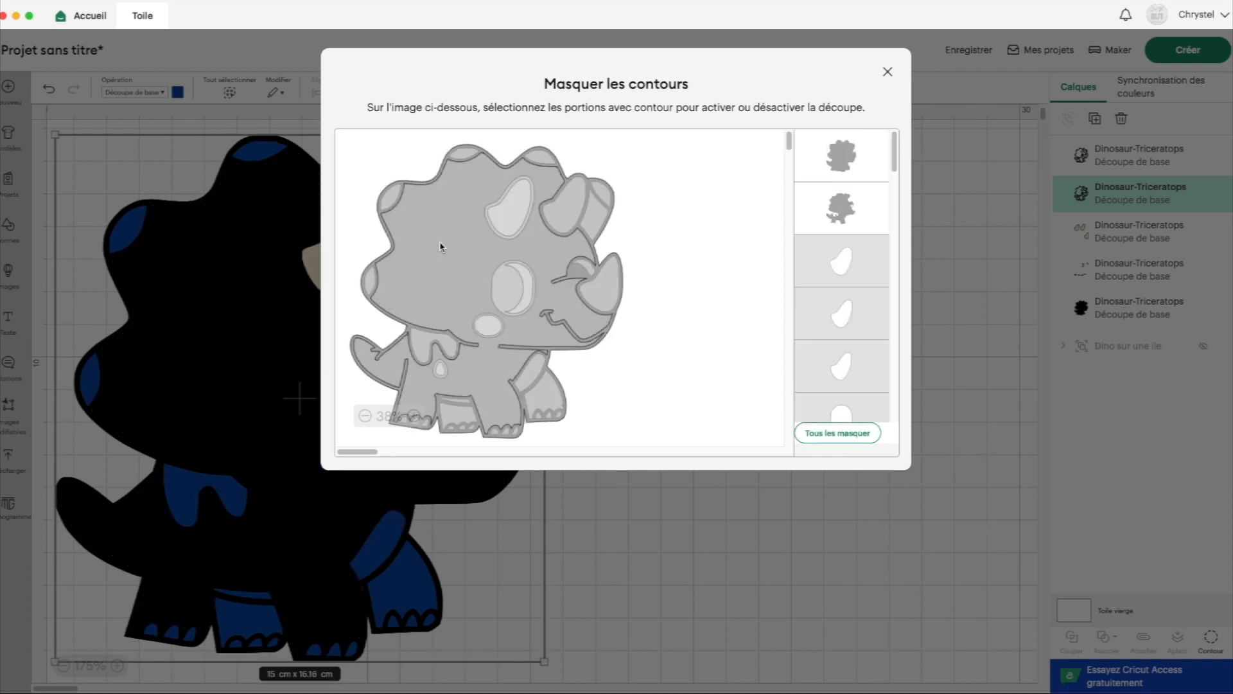
pyautogui.click(860, 160)
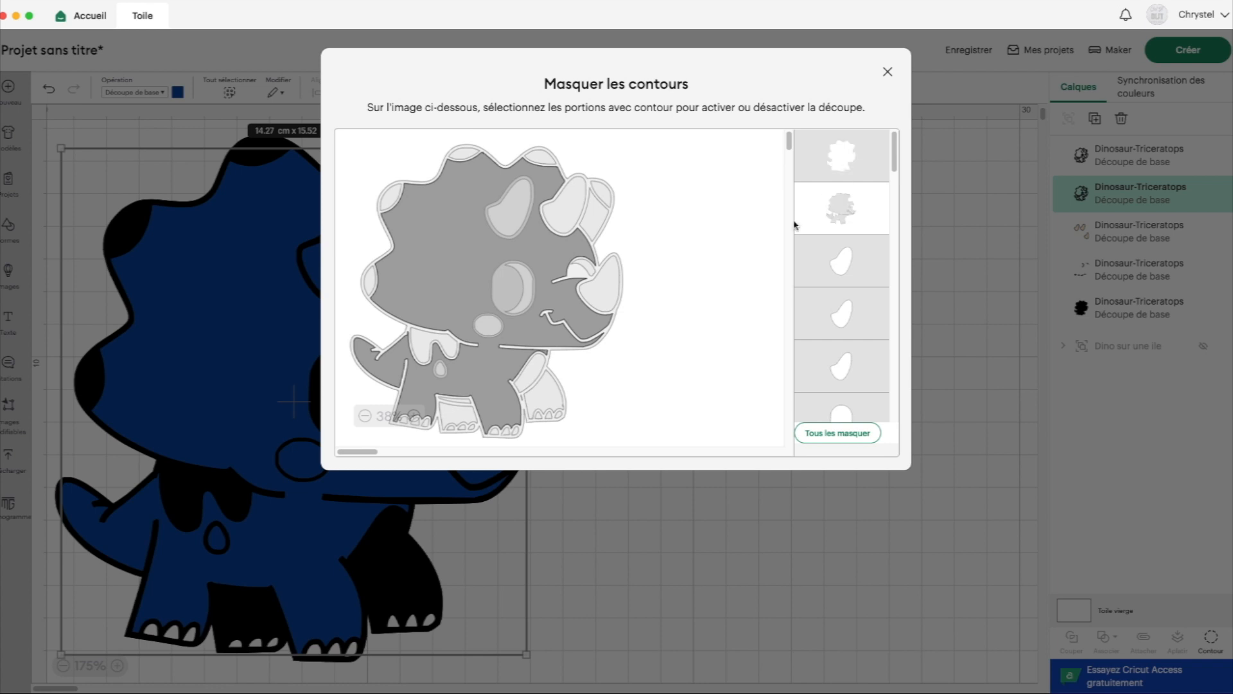
# - Restore the front horn, belly spot and cheek contours as cut-outs in the blue layer's body shape and finish the contour editing
pyautogui.click(513, 235)
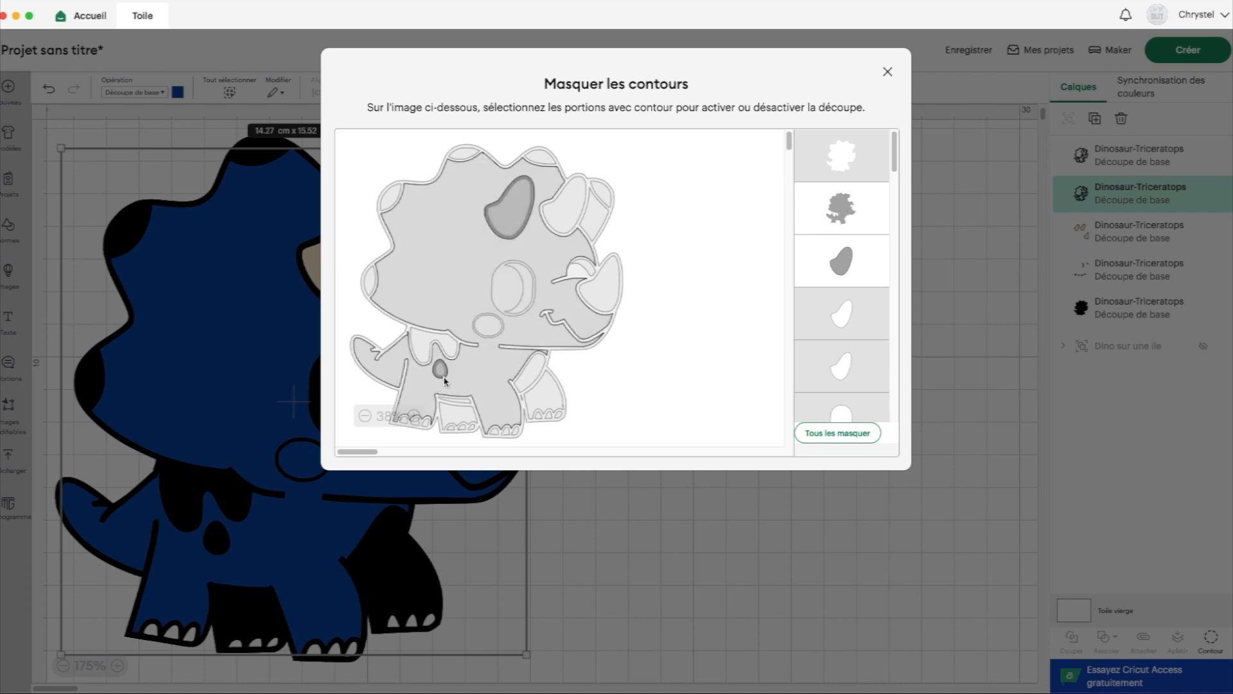
pyautogui.click(493, 340)
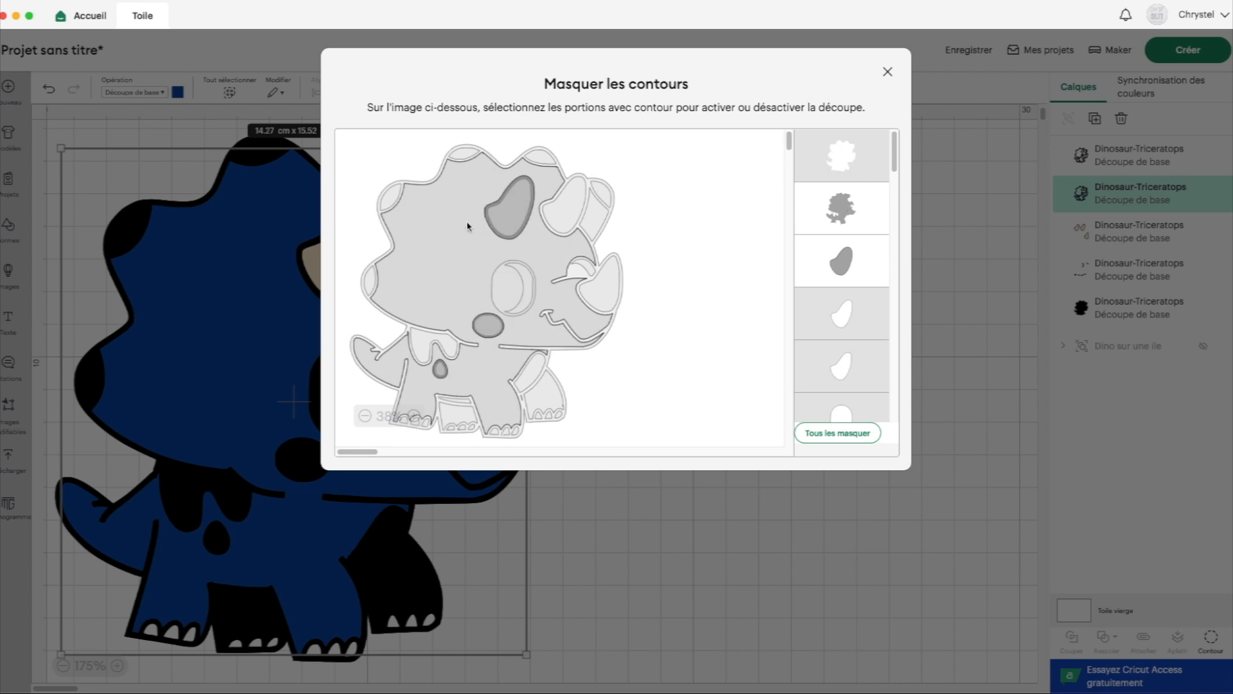
pyautogui.click(889, 73)
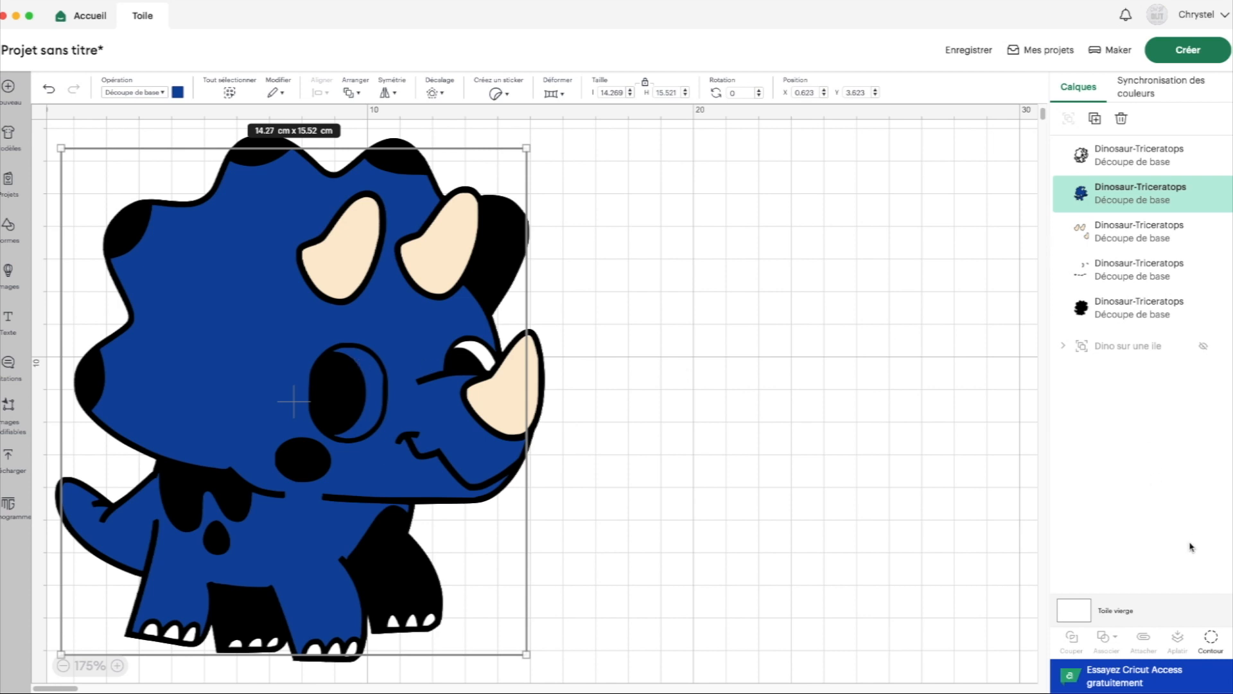
# - Edit the blue layer's contours to cut out the white of the large eye and fill the frill section behind the middle horn
pyautogui.click(1211, 639)
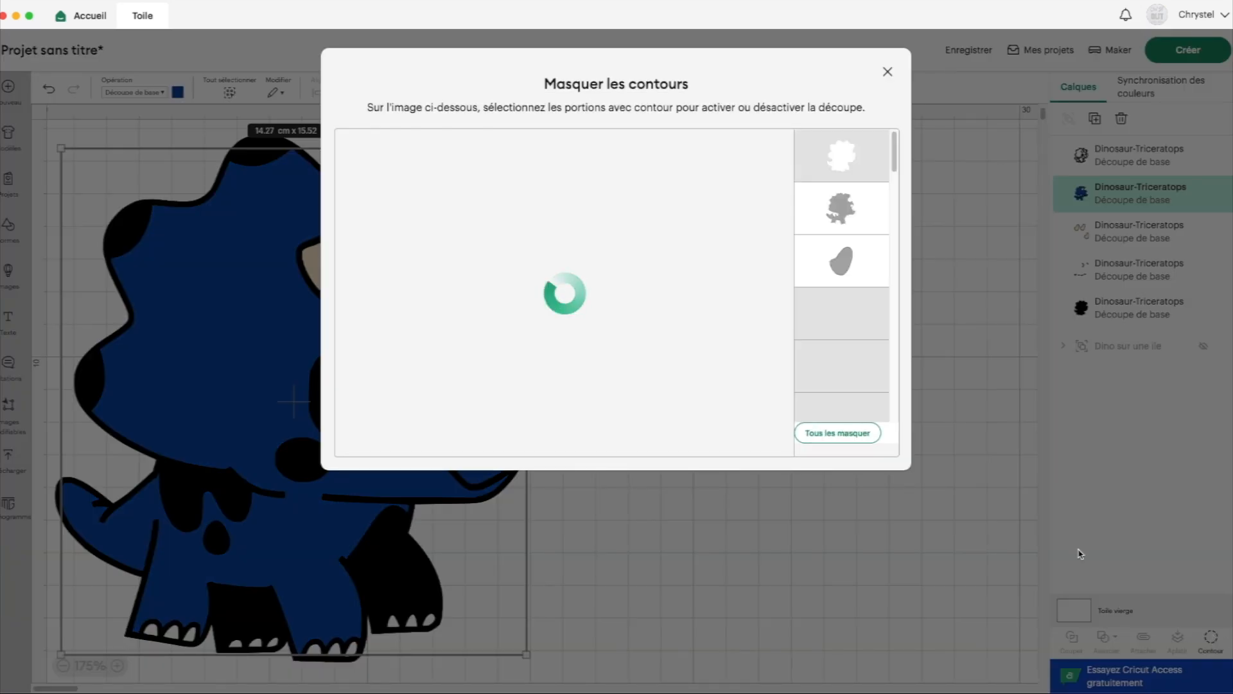
pyautogui.click(500, 288)
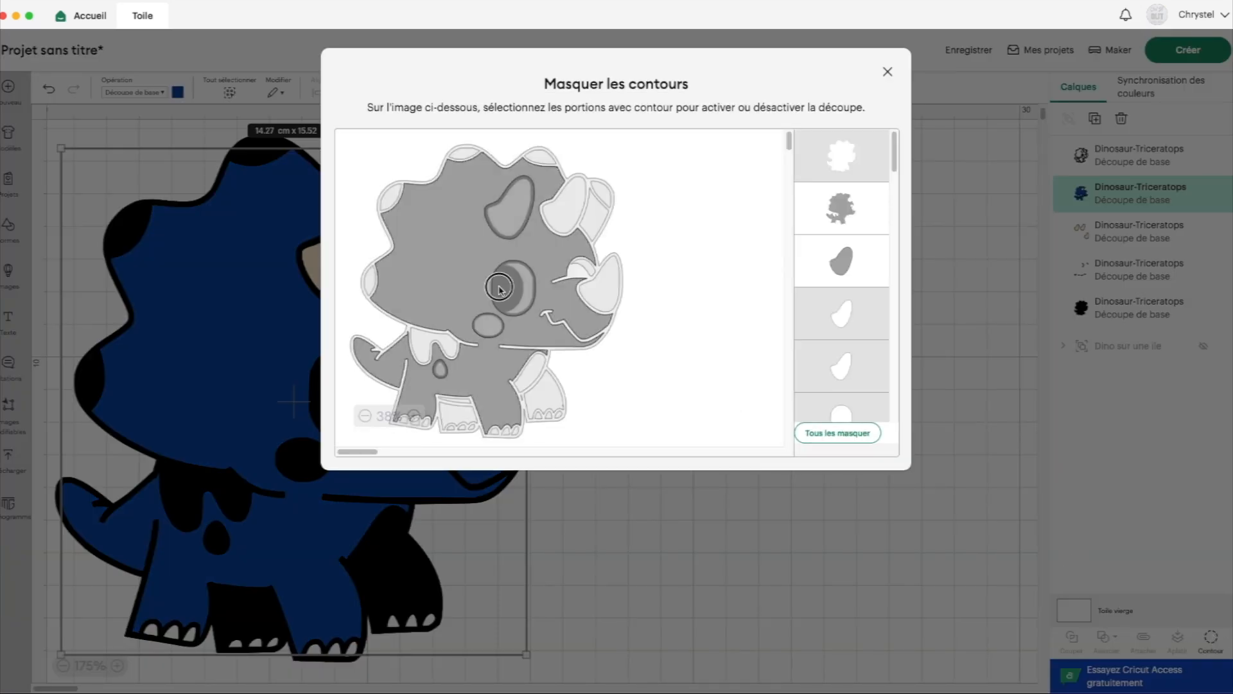
pyautogui.click(595, 218)
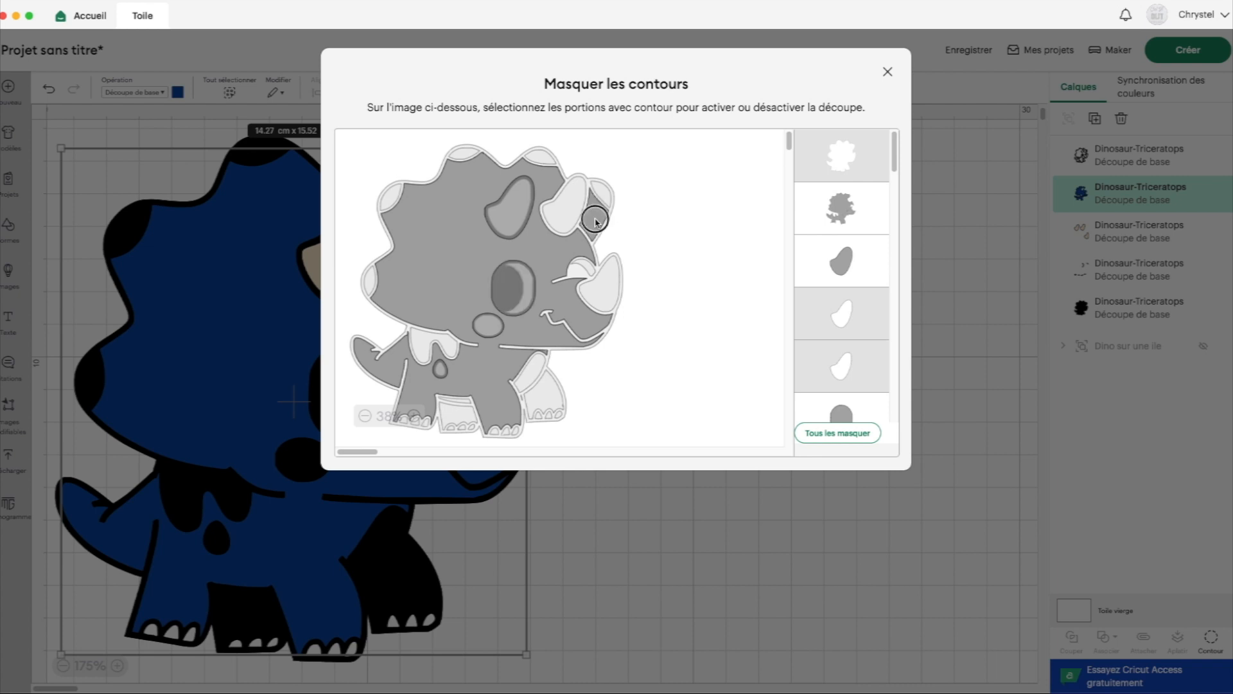
pyautogui.click(887, 72)
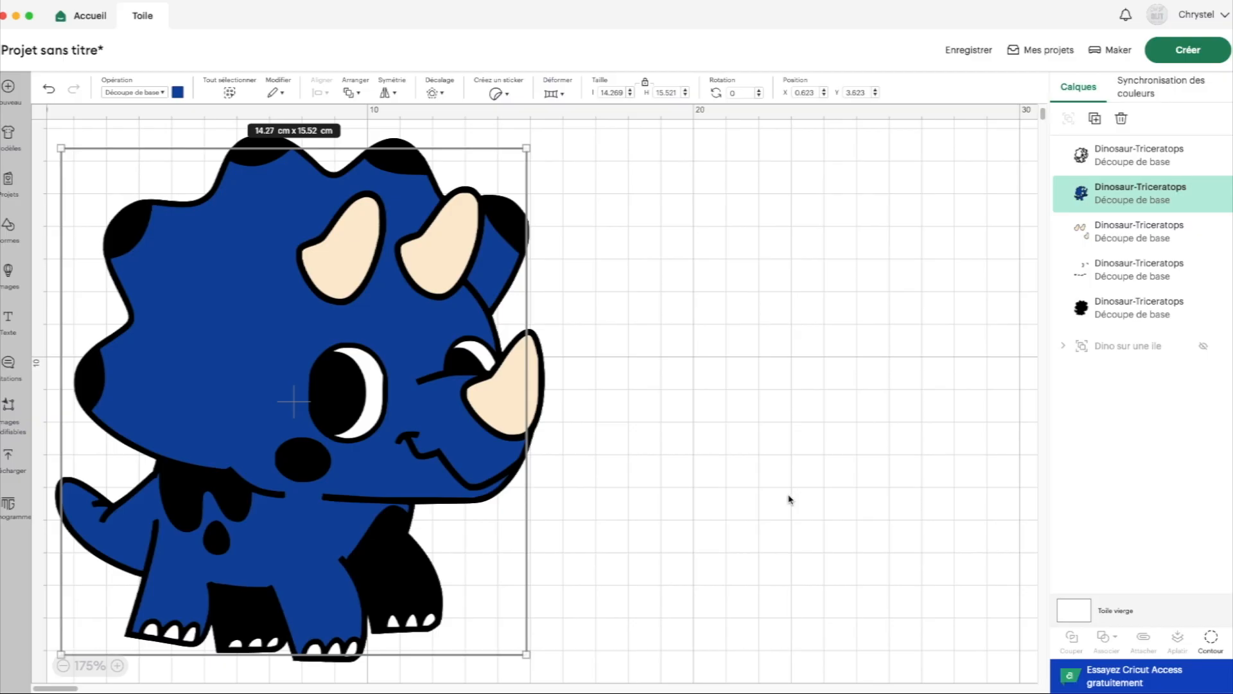
pyautogui.moveTo(242, 391); pyautogui.dragTo(757, 417)
pyautogui.press('super+z')
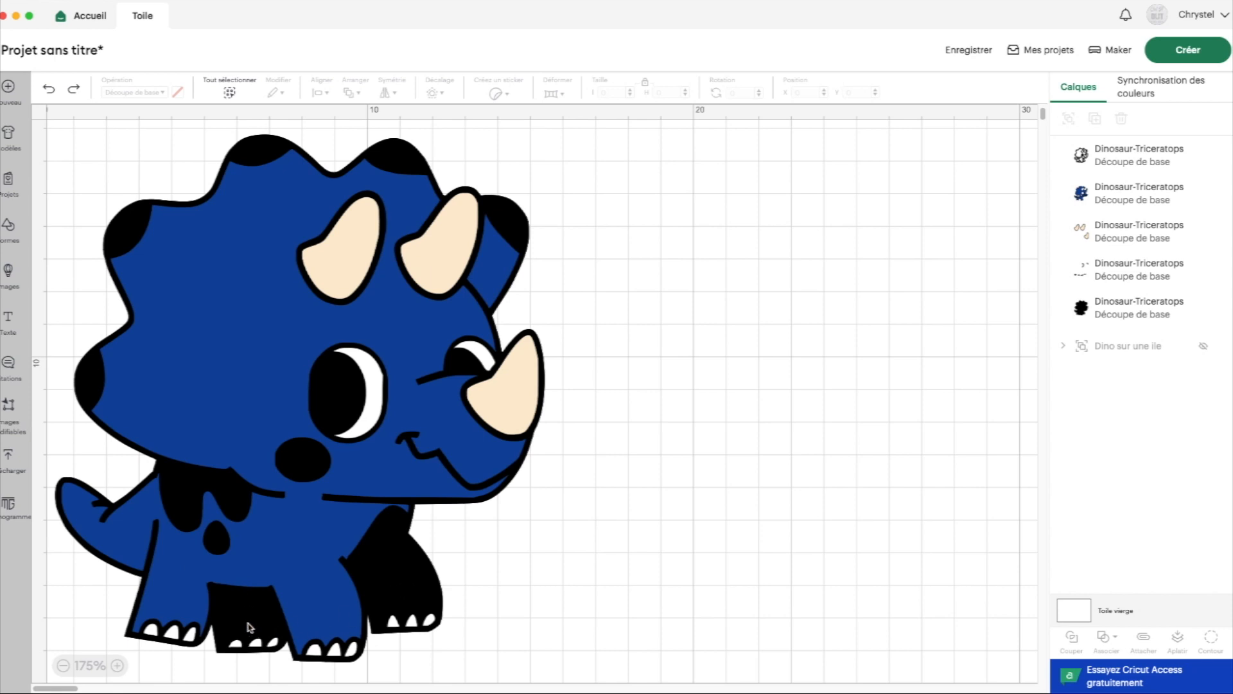
# - Restore the two far-side leg contours in the blue layer so both legs are filled, and finish the contour editing
pyautogui.click(1124, 196)
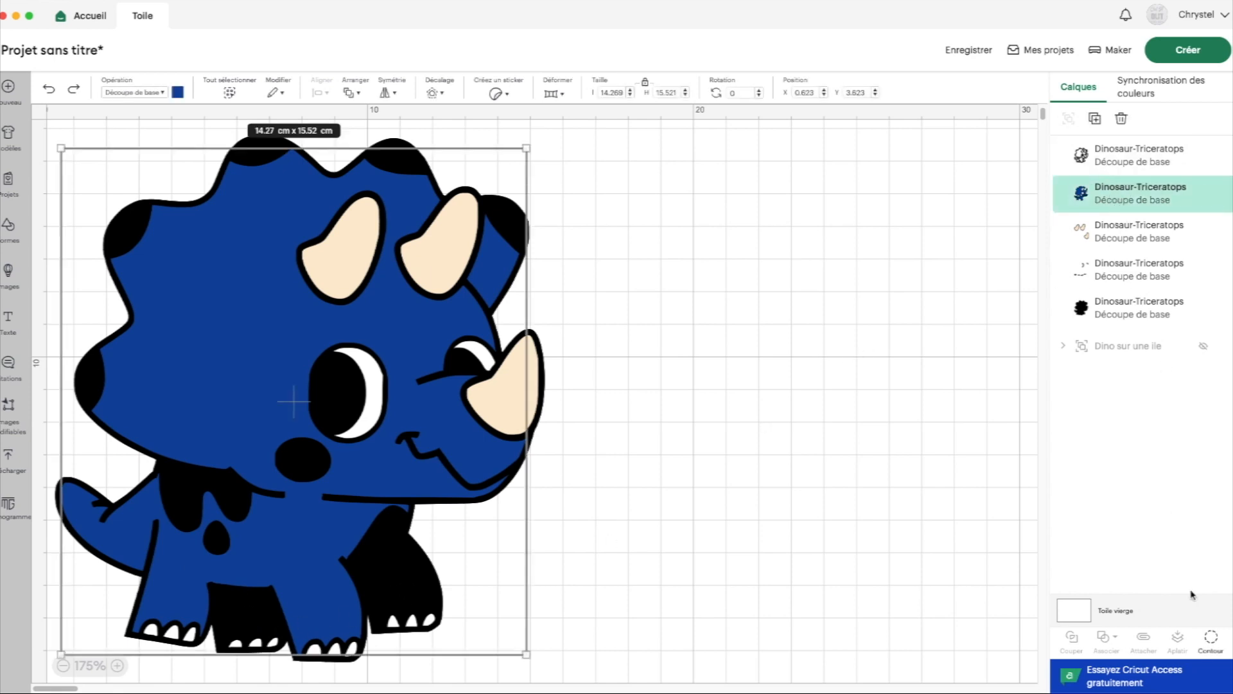
pyautogui.click(1211, 640)
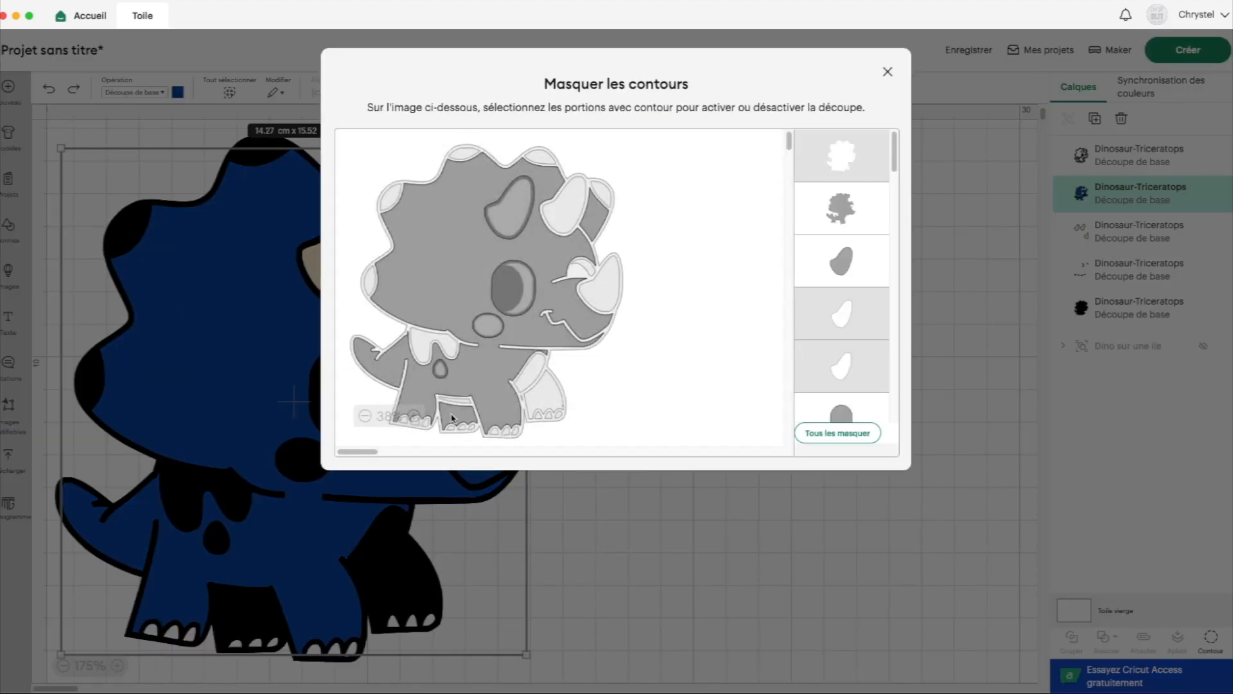
pyautogui.click(551, 397)
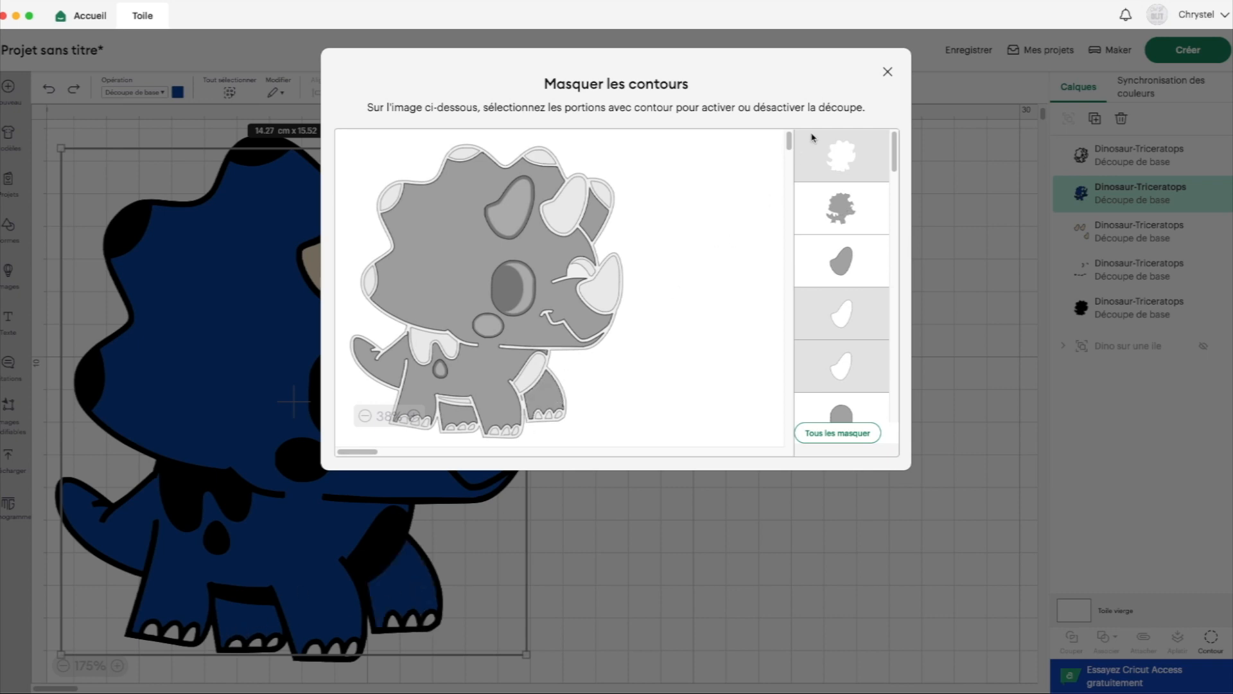
pyautogui.click(889, 73)
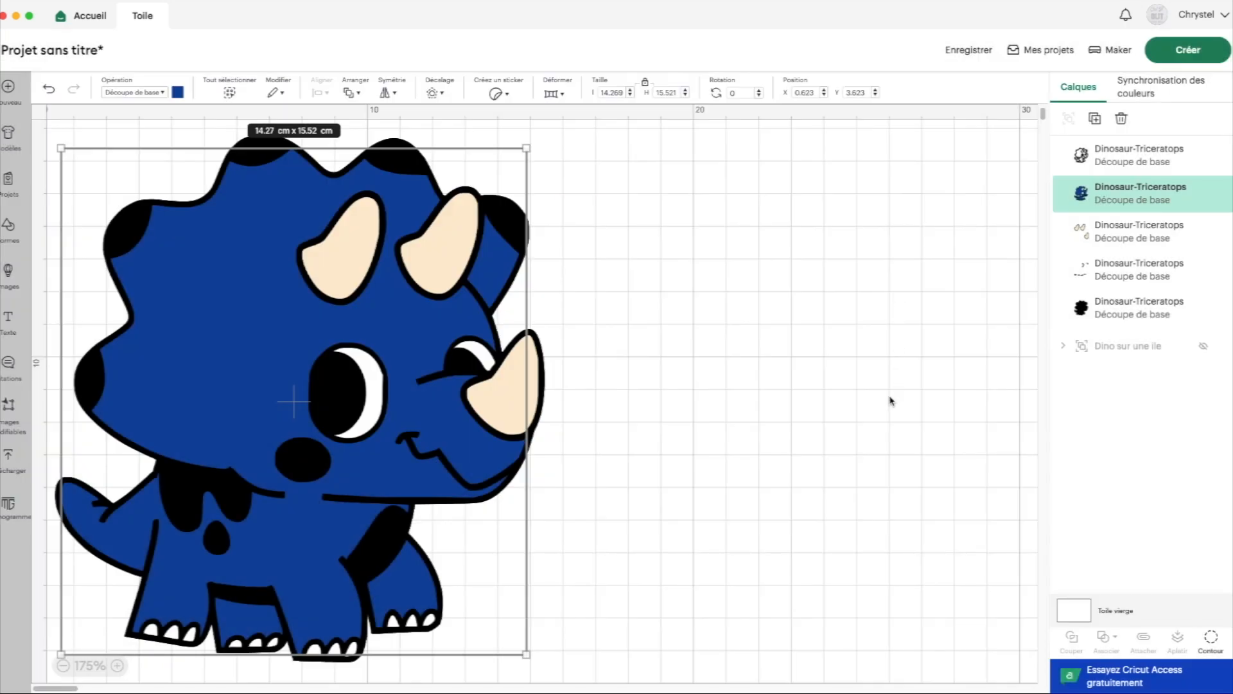
# - Restore the chest and lower belly strip contours in the cream layer and finish the contour editing
pyautogui.click(1095, 162)
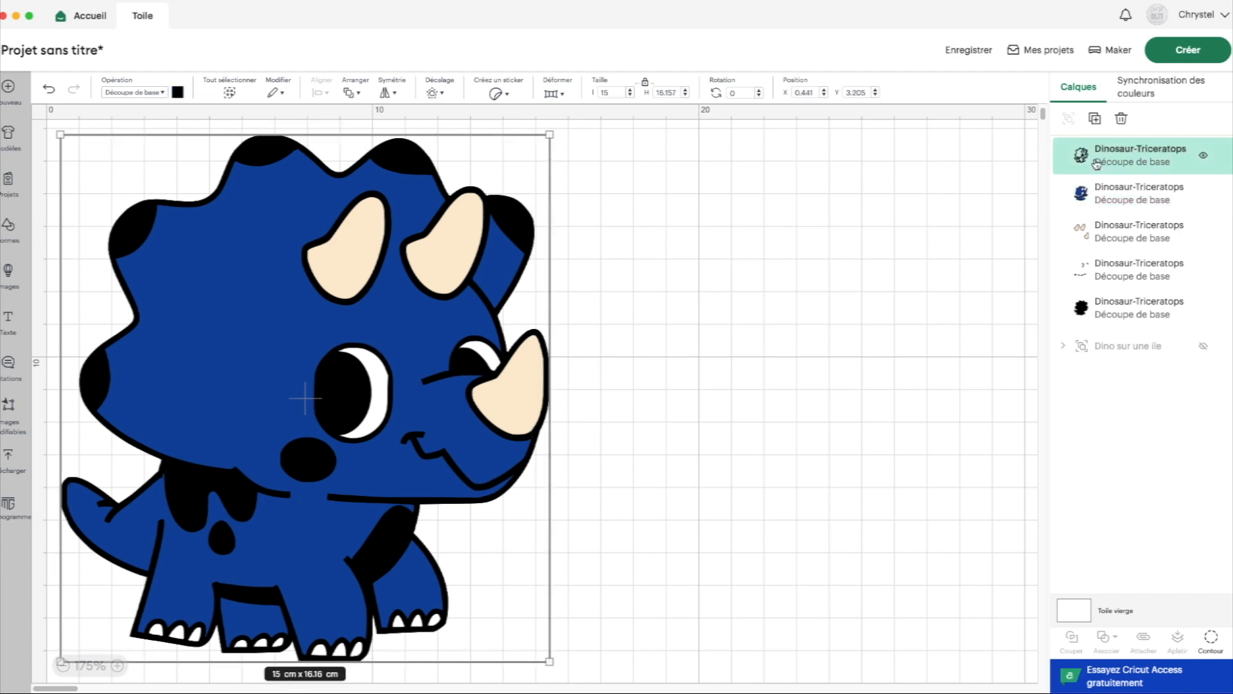
pyautogui.click(1121, 229)
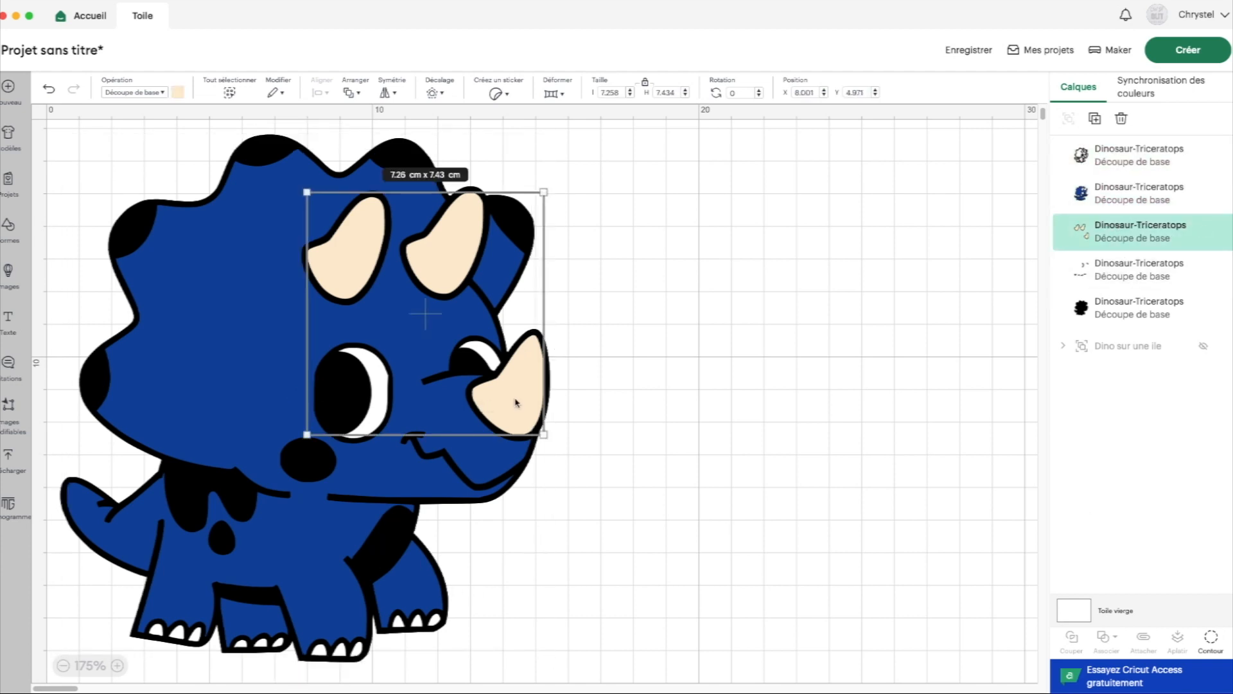
pyautogui.click(1211, 639)
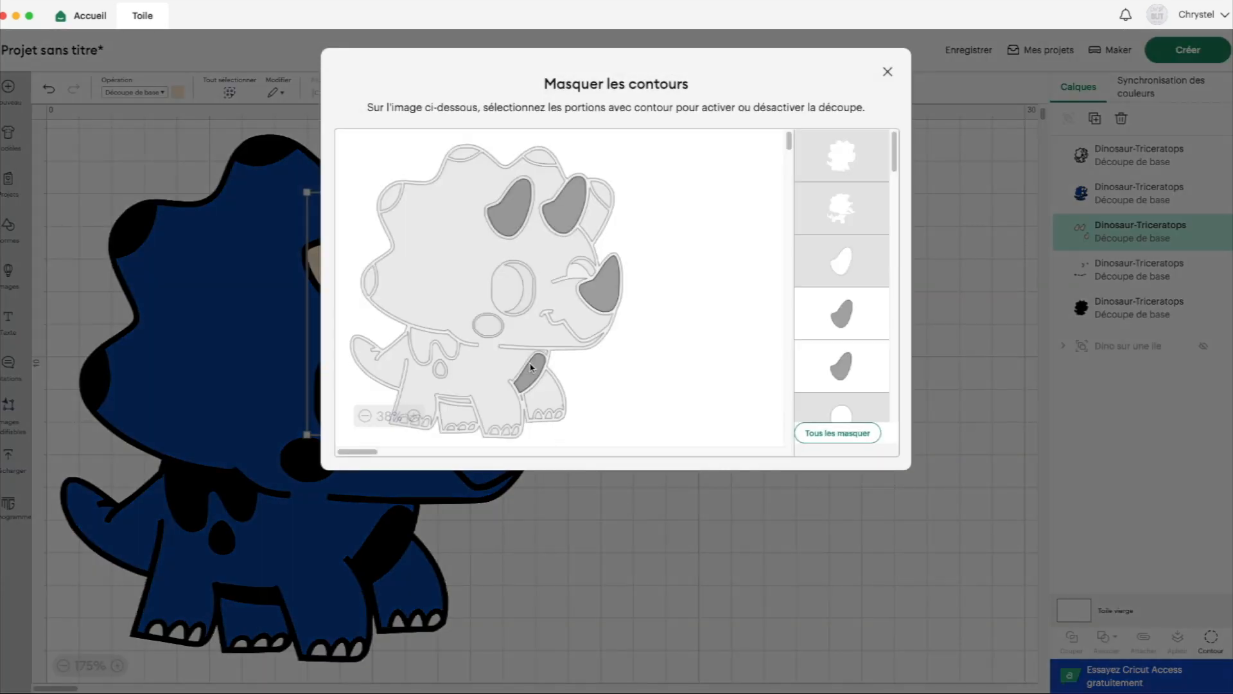
pyautogui.click(534, 372)
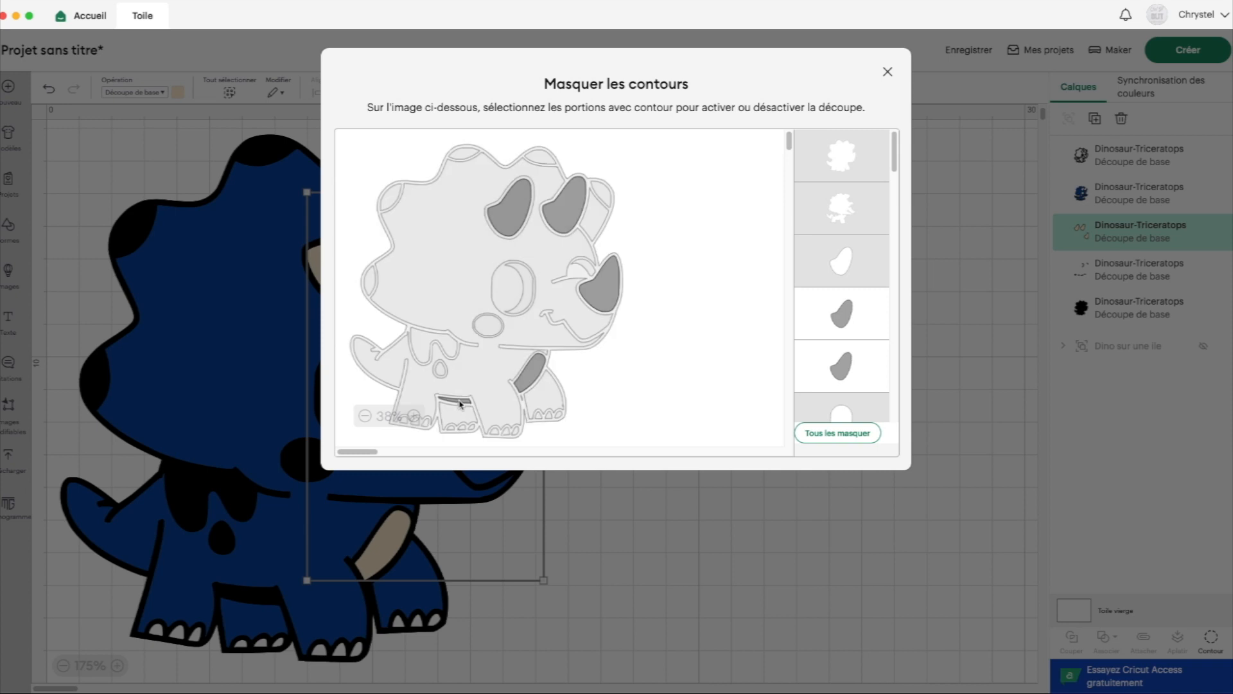
pyautogui.click(458, 405)
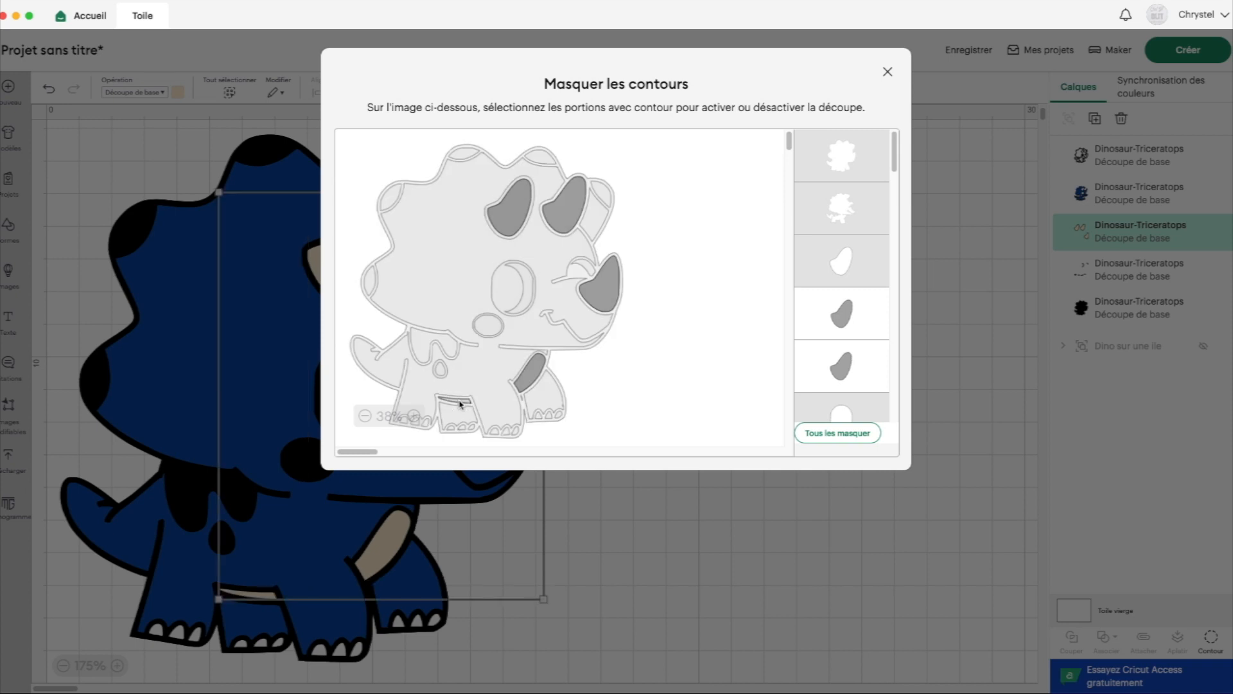
pyautogui.click(887, 73)
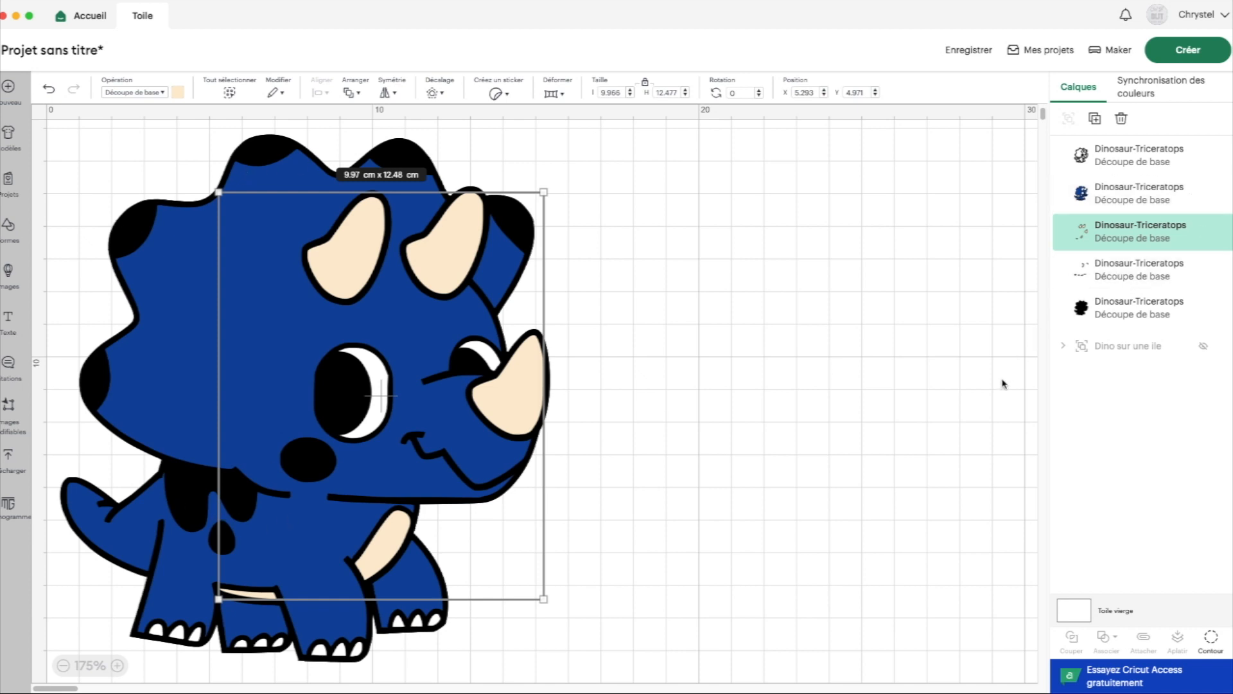
# - Create an offset of the black outline layer at distance 0 cm with rounded corners, and a second 0 cm offset from that one
pyautogui.click(1146, 157)
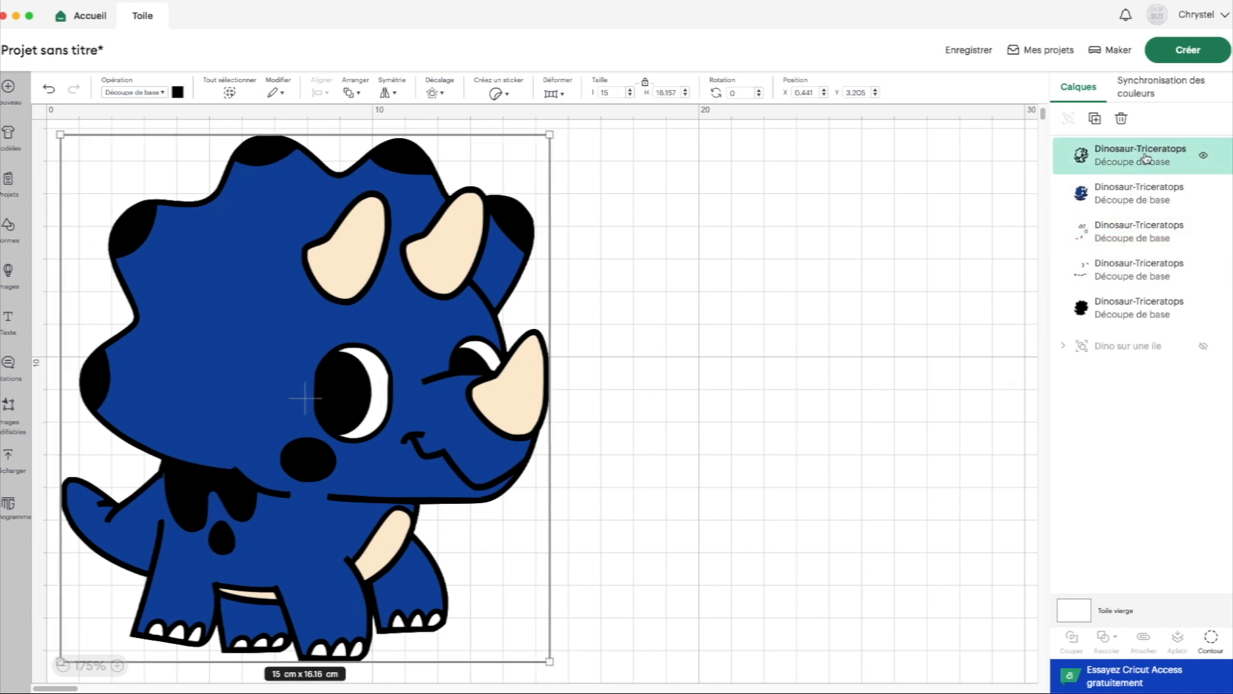
pyautogui.hscroll(1, 519, 113)
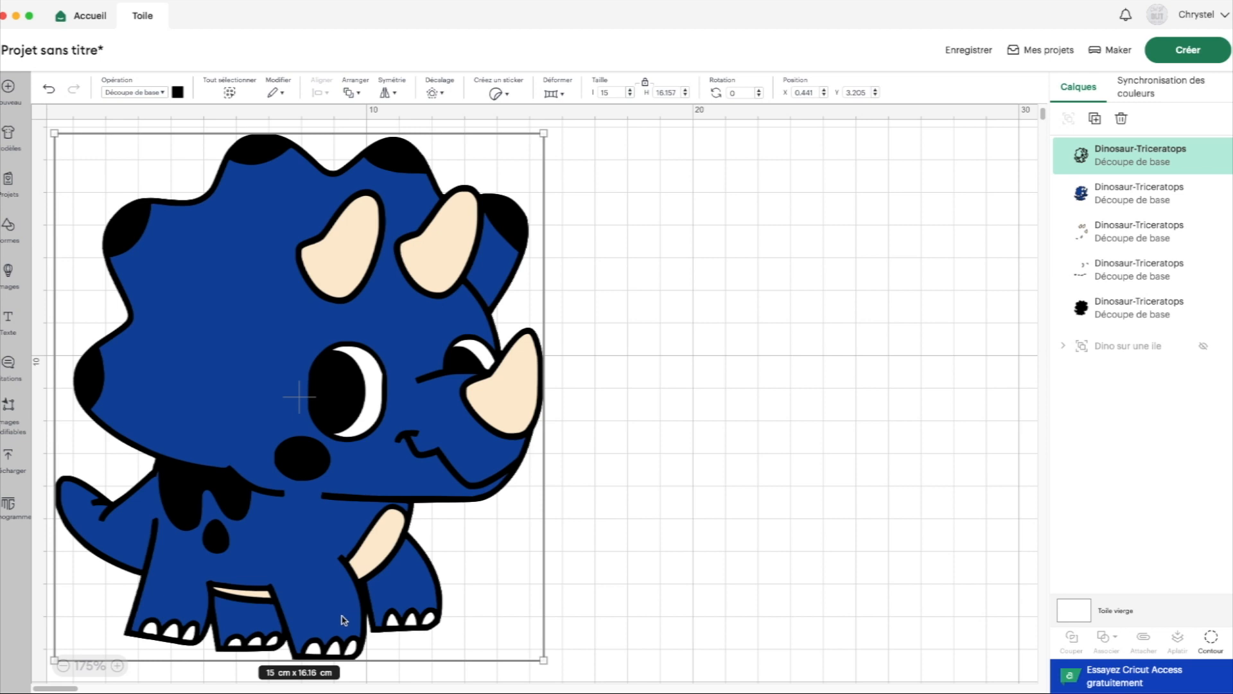
pyautogui.scroll(1, 209, 538)
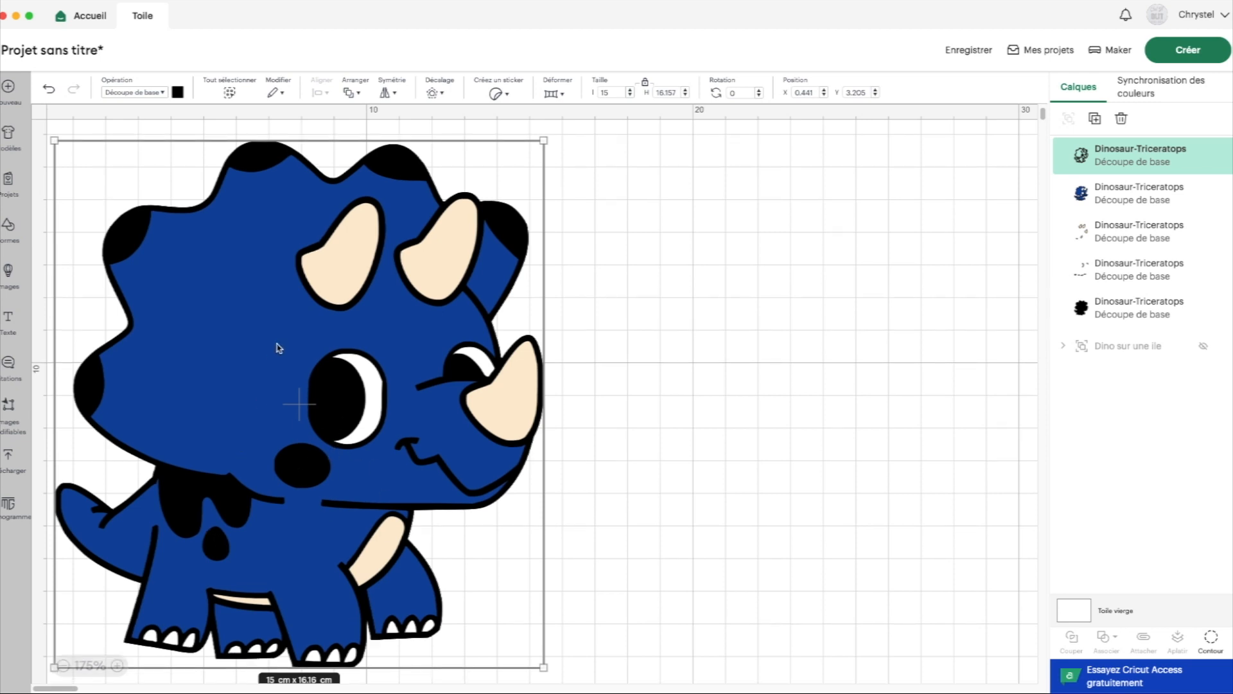
pyautogui.click(442, 94)
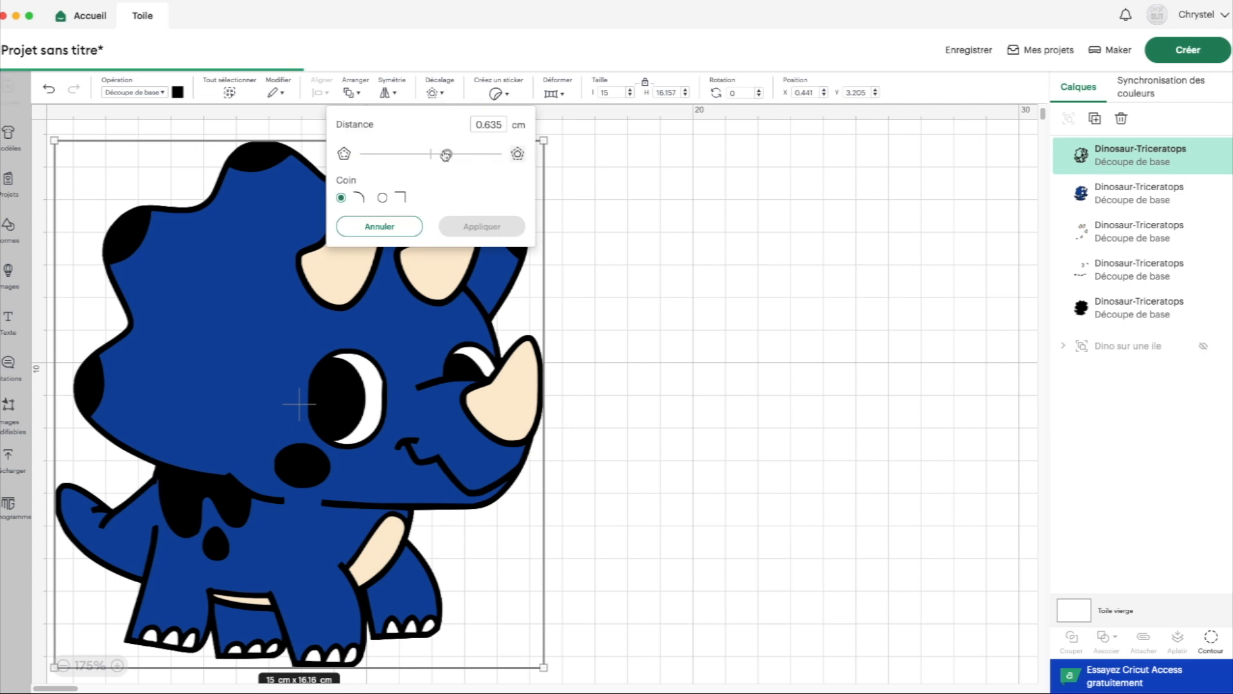
pyautogui.moveTo(447, 154); pyautogui.dragTo(430, 154)
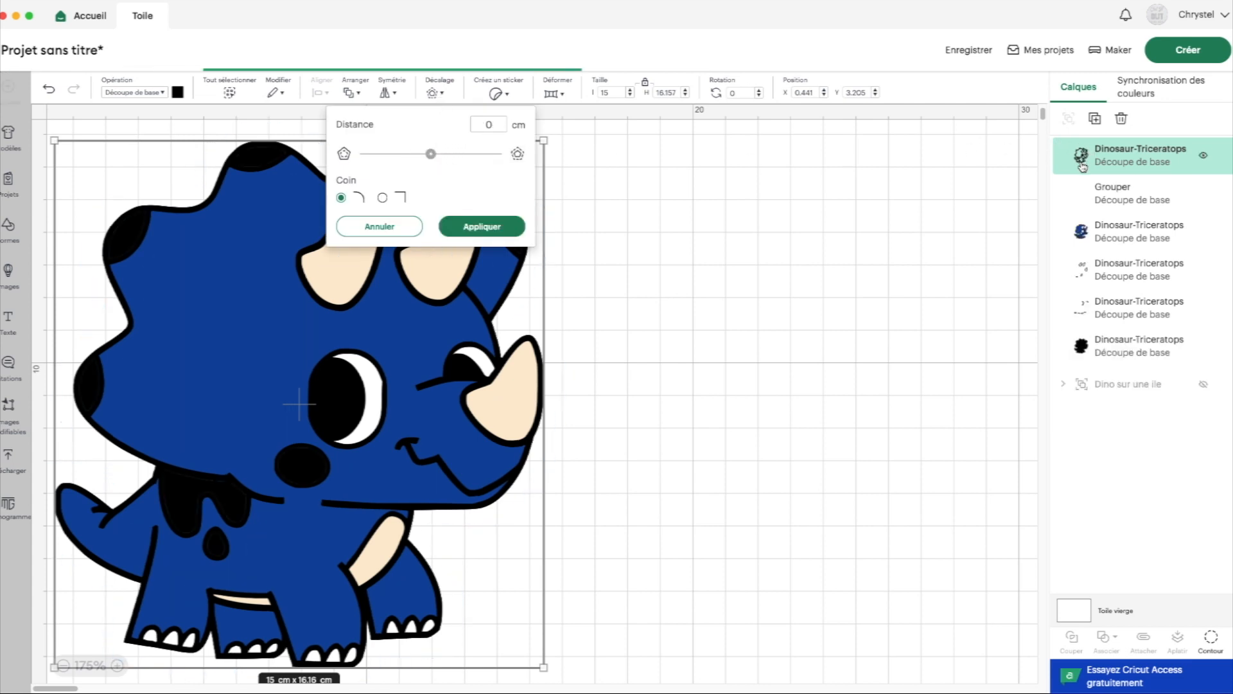
pyautogui.click(483, 227)
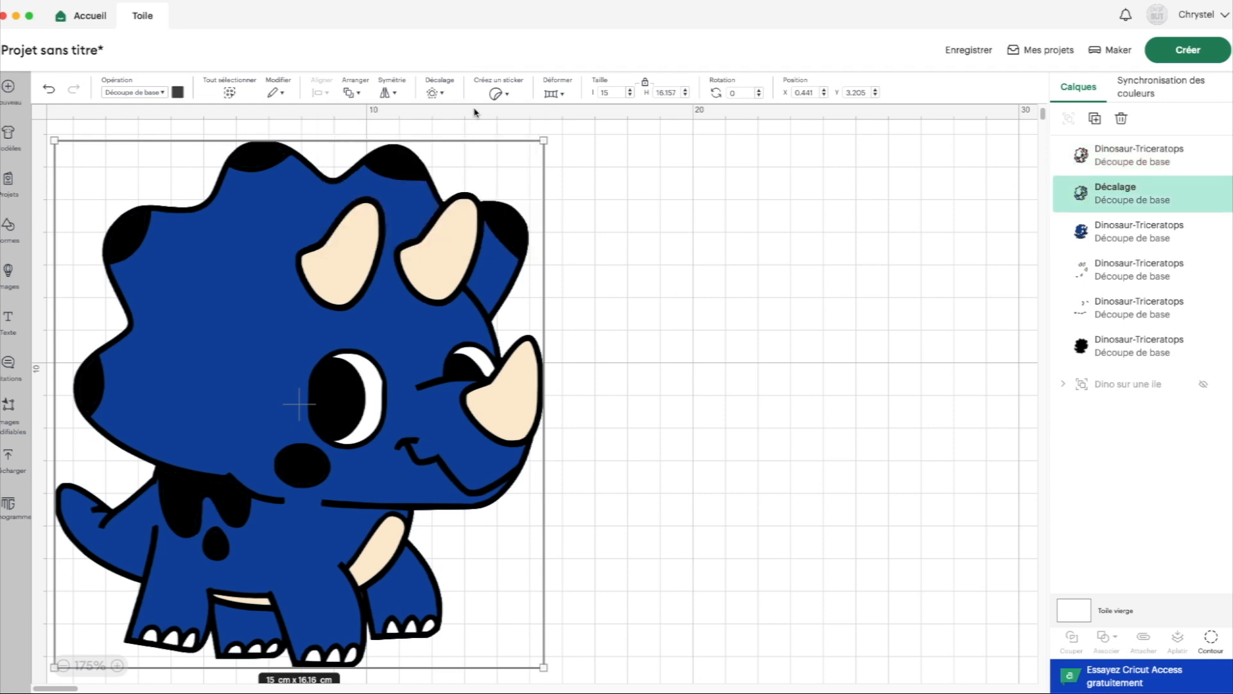
pyautogui.click(434, 93)
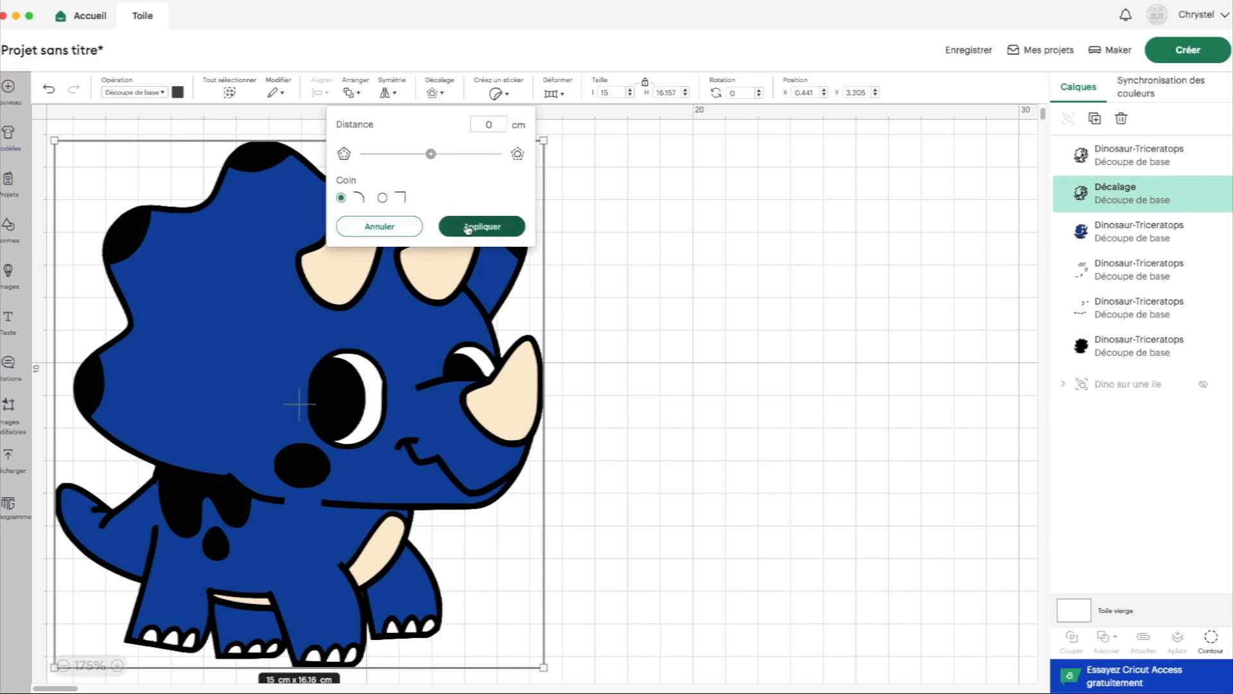
pyautogui.click(469, 228)
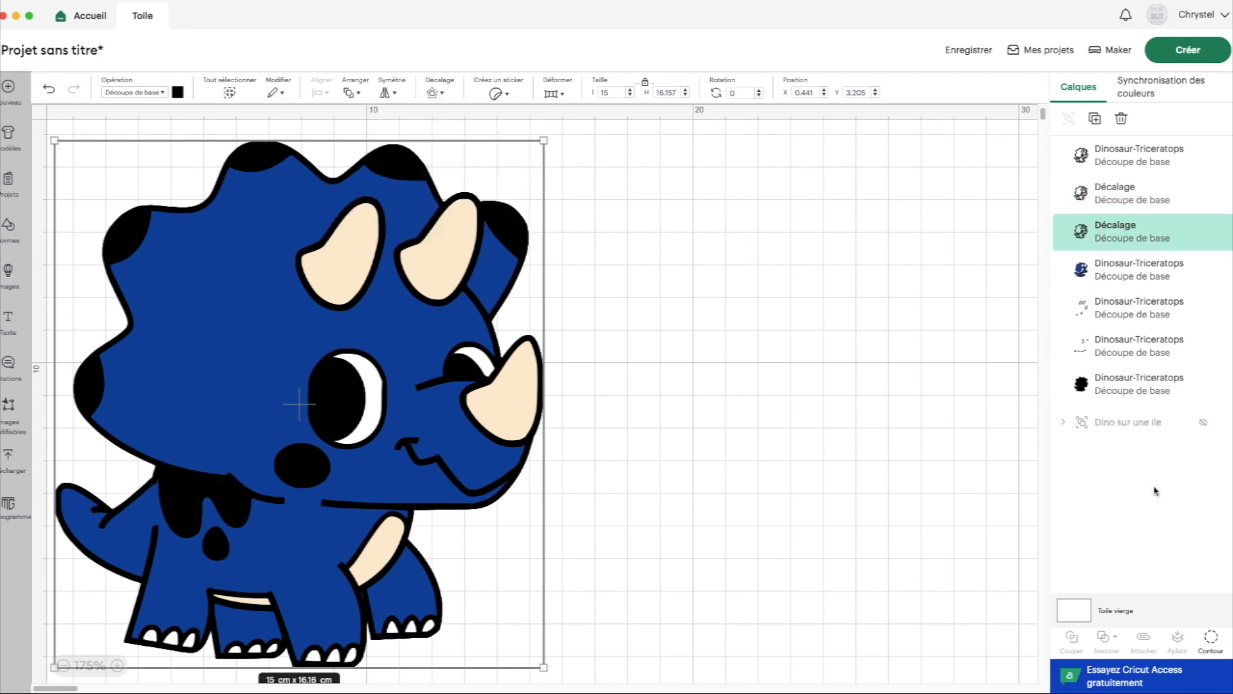
# - Isolate the cheek spot in the lower offset layer by hiding all its other contours, and colour it light pink
pyautogui.click(1212, 638)
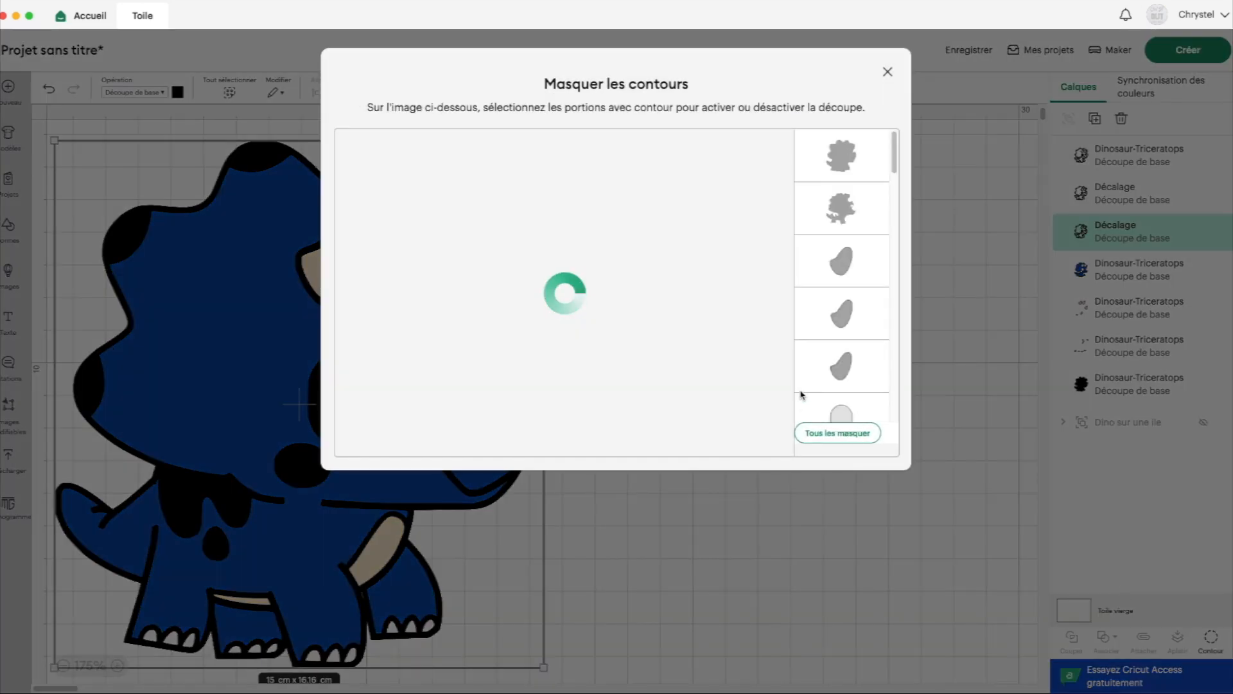
pyautogui.click(821, 438)
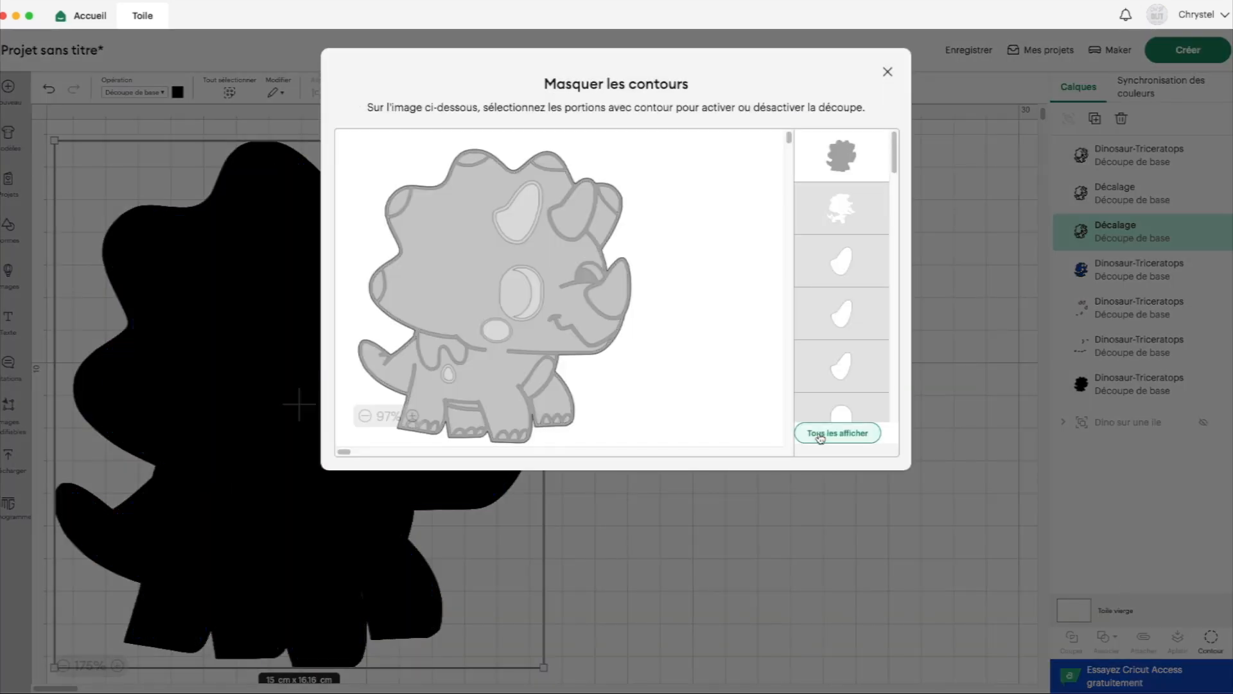
pyautogui.click(492, 337)
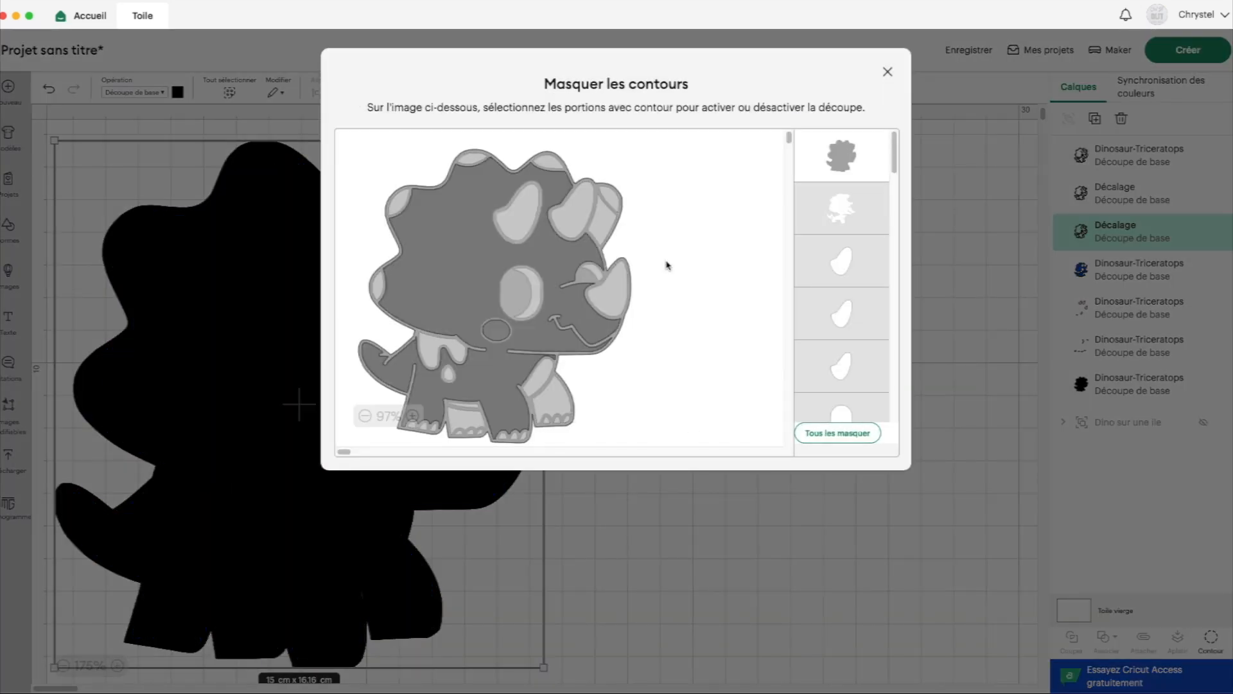
pyautogui.click(888, 73)
pyautogui.click(1211, 638)
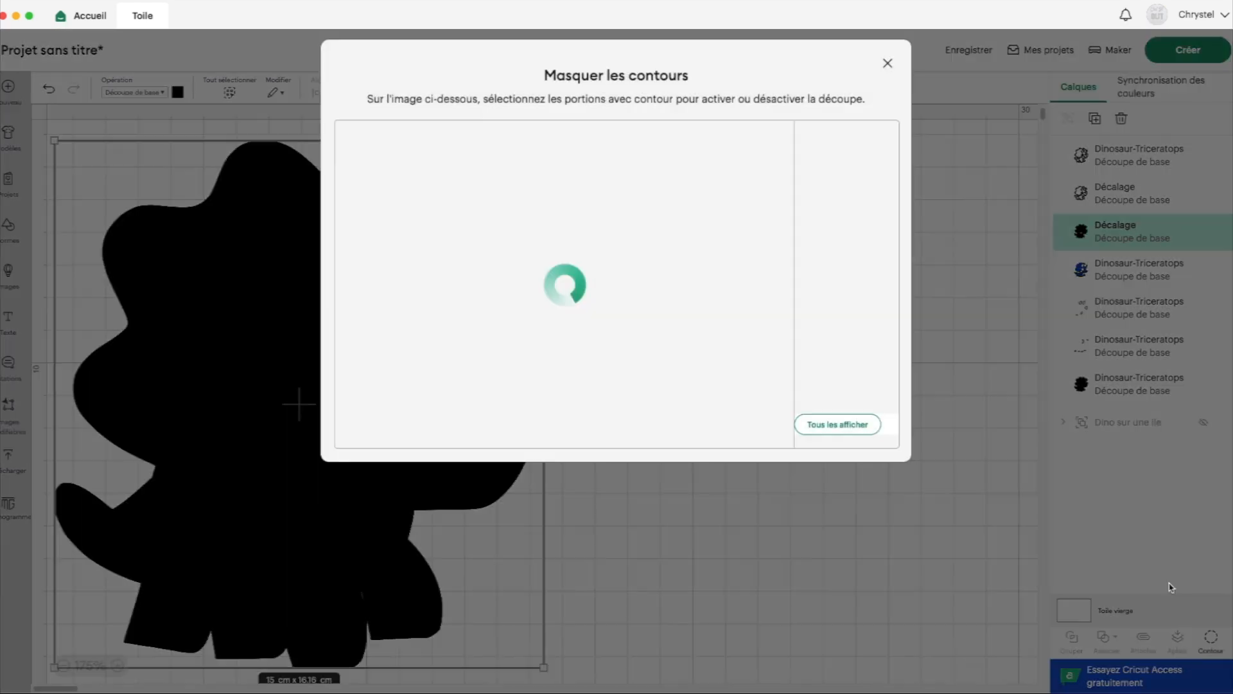
pyautogui.click(887, 71)
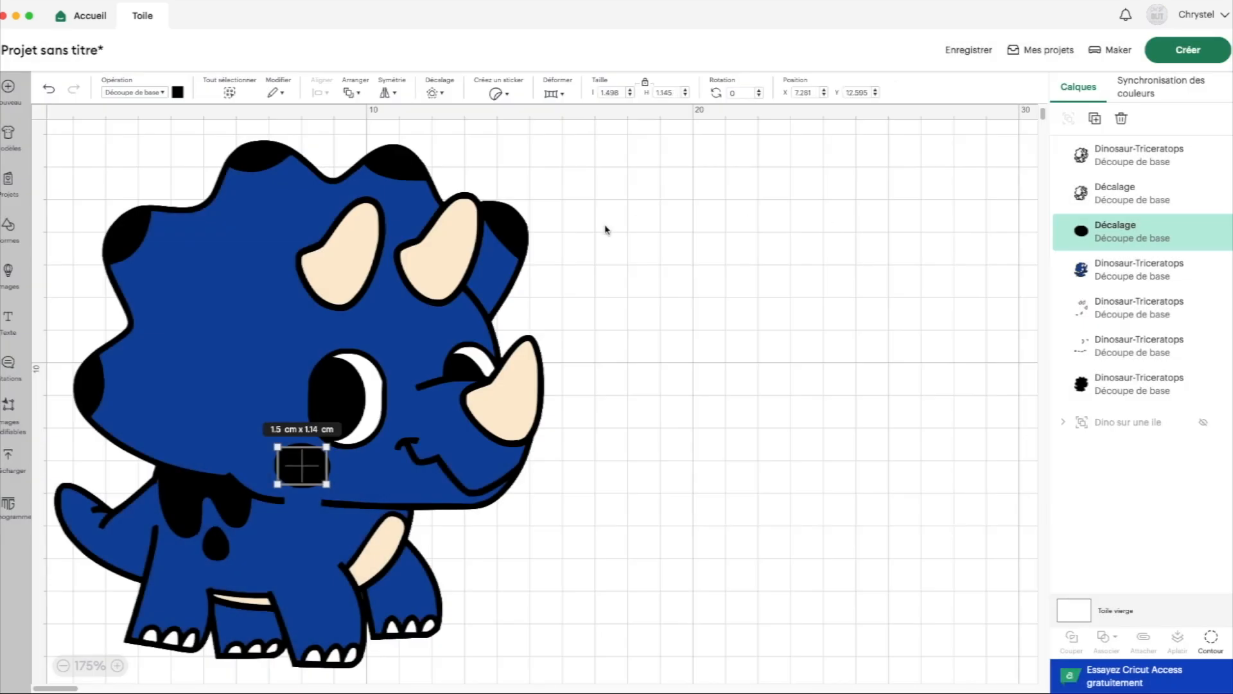
pyautogui.click(178, 93)
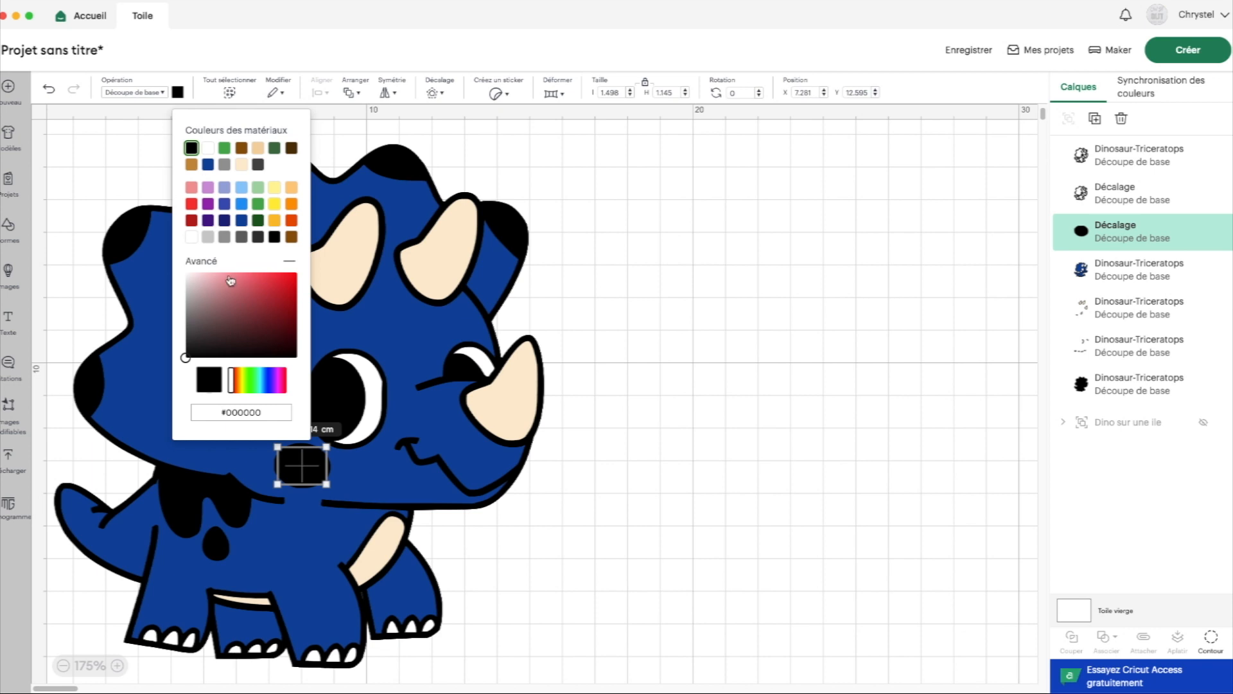
pyautogui.click(197, 196)
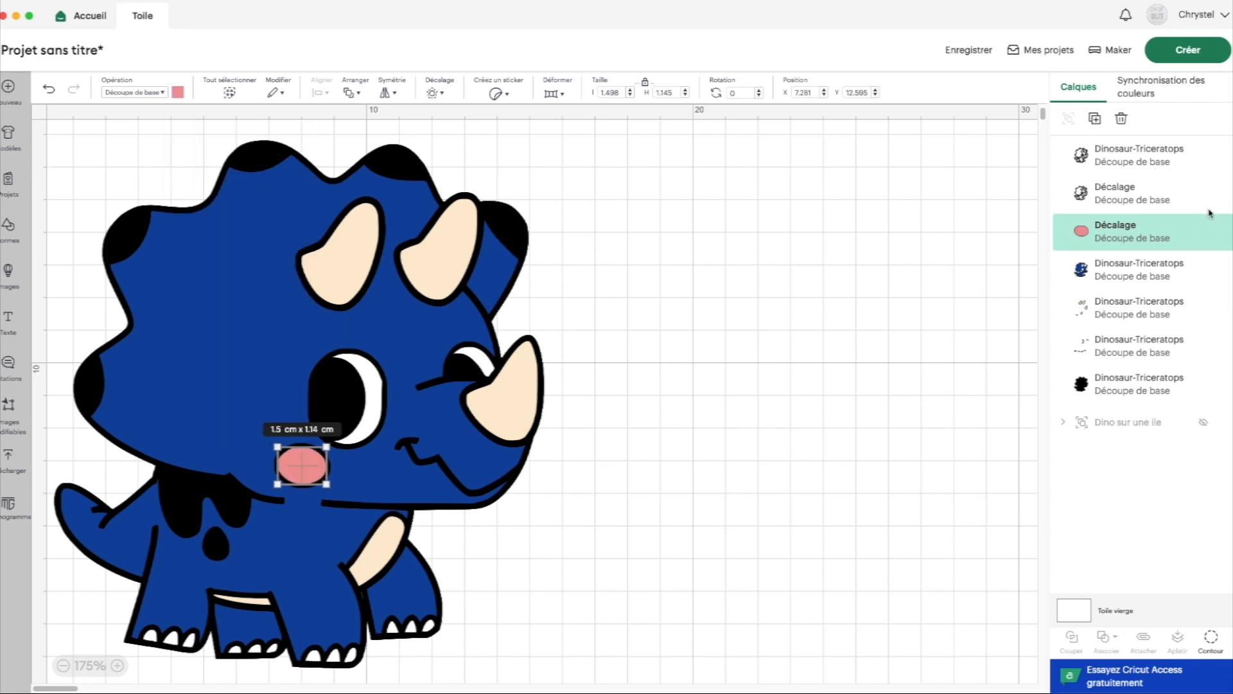
# - Set the colour of the remaining full offset layer to light grey #cccccc
pyautogui.click(1124, 205)
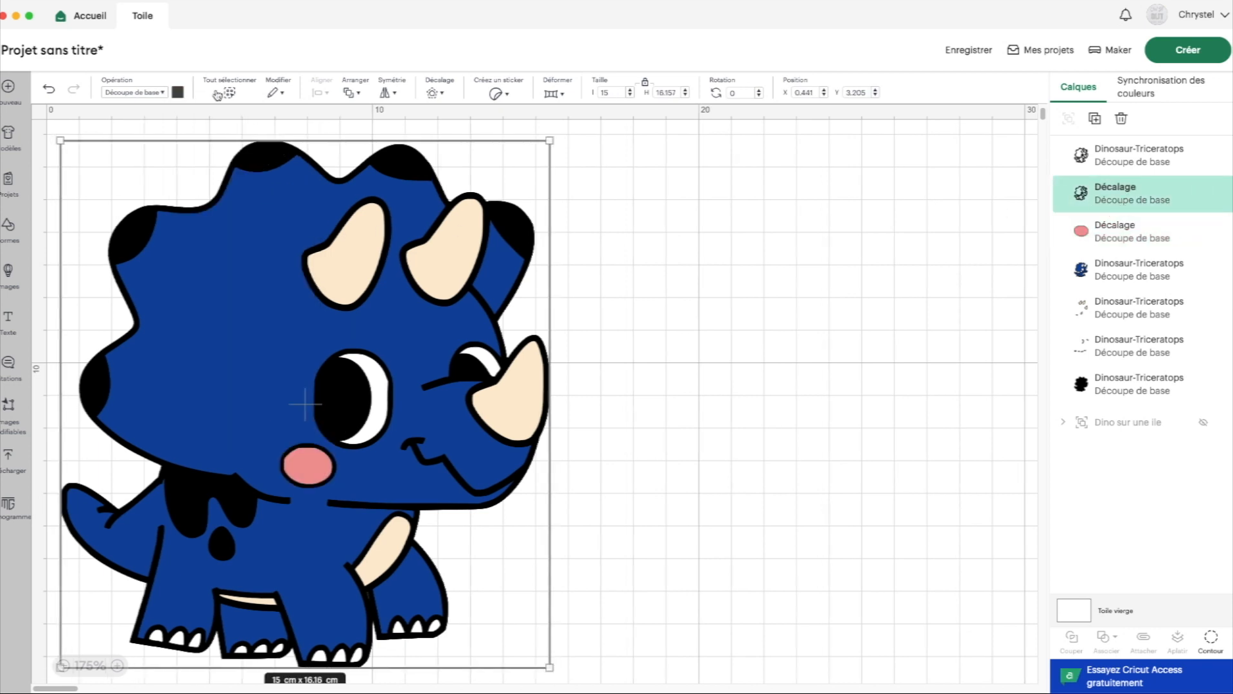
pyautogui.click(177, 92)
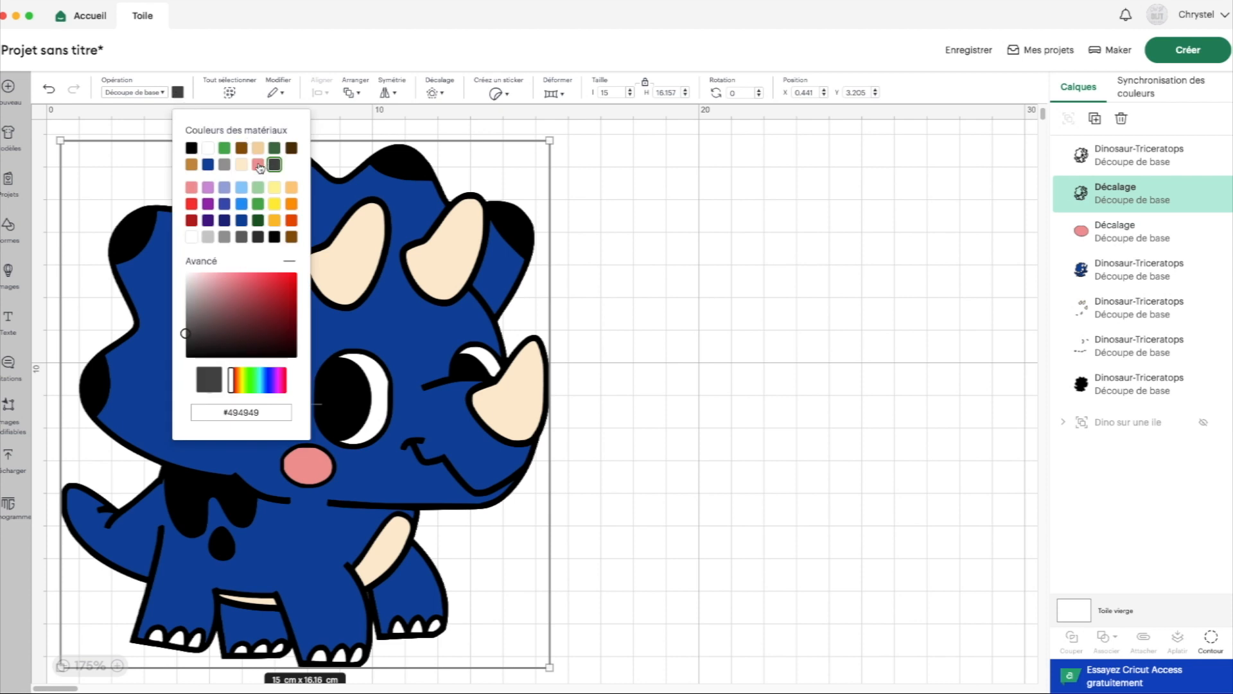
pyautogui.click(208, 238)
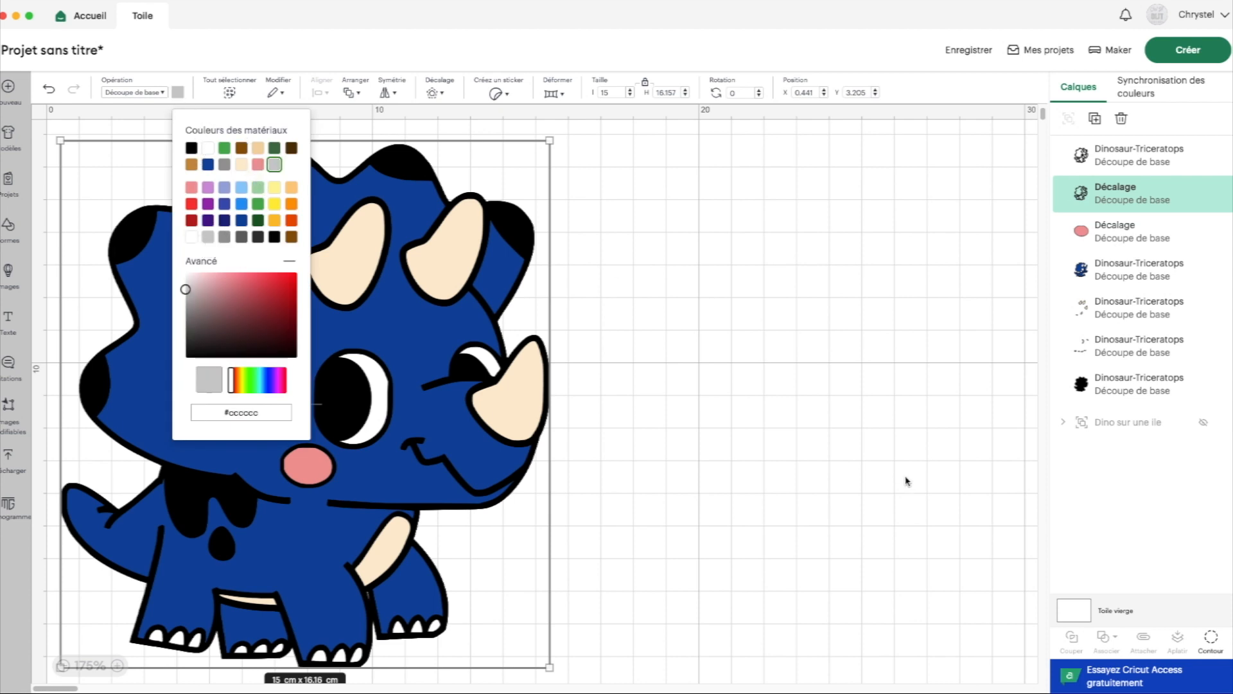
# - Isolate the five frill-tip spots in the light grey offset layer by hiding all its other contours
pyautogui.click(1218, 641)
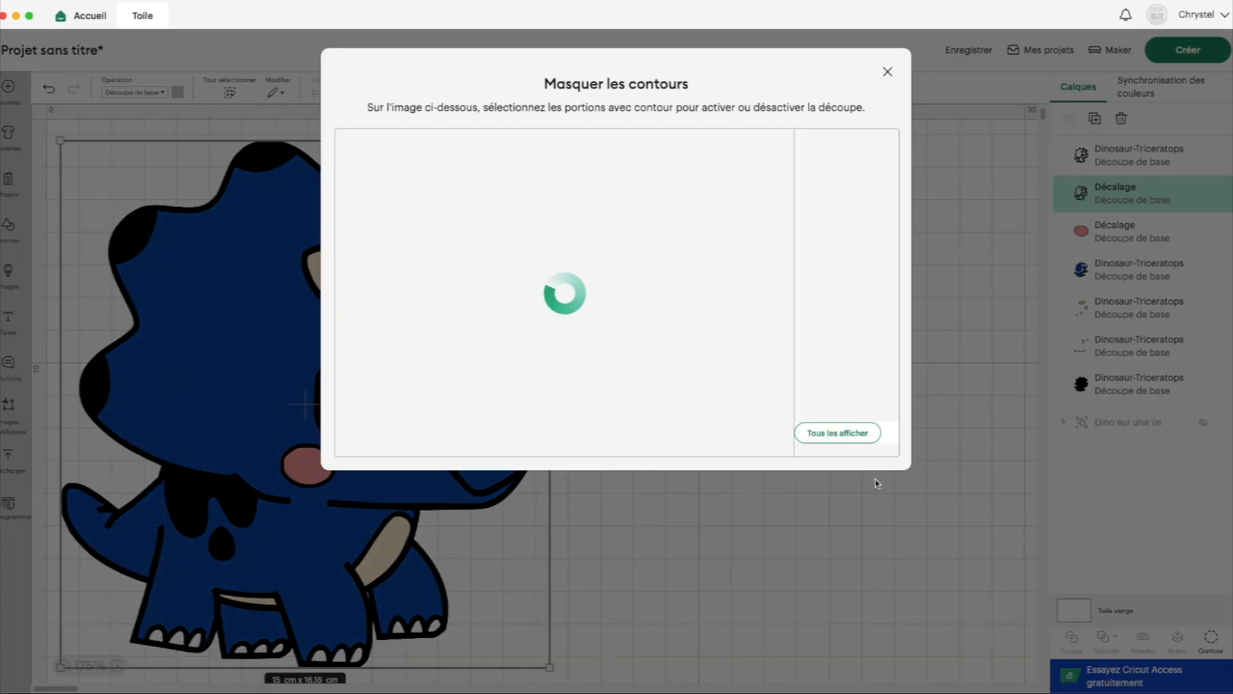
pyautogui.click(843, 435)
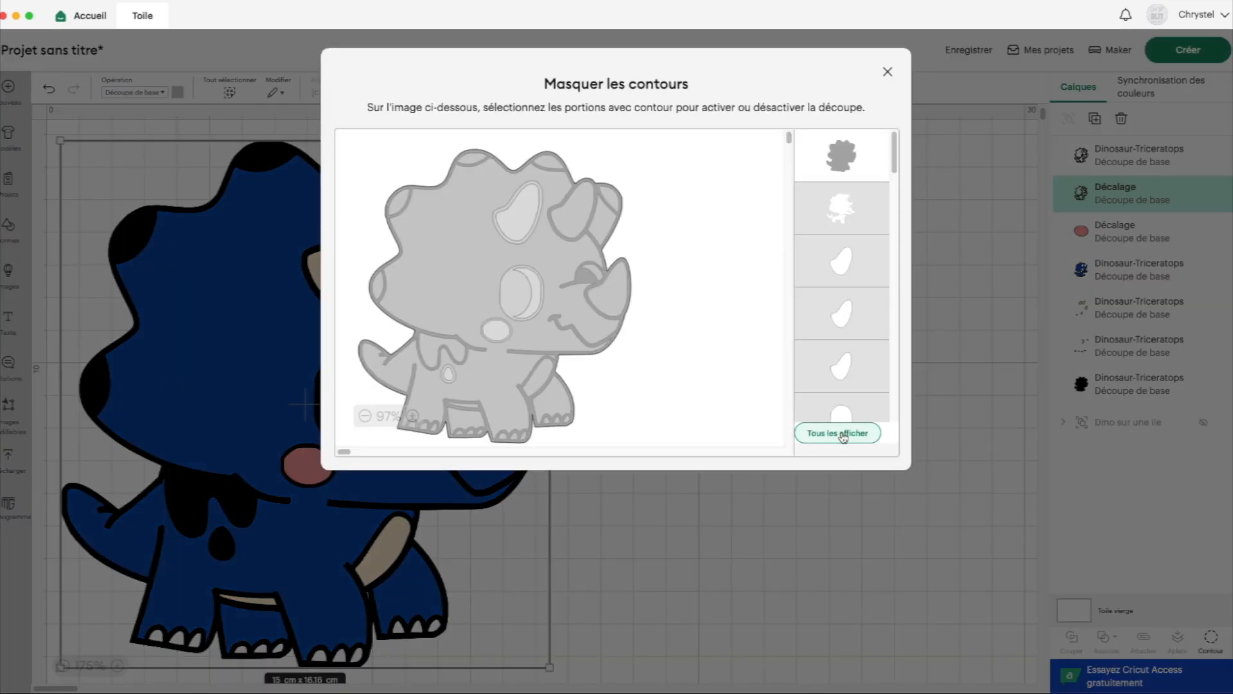
pyautogui.click(399, 204)
pyautogui.click(379, 285)
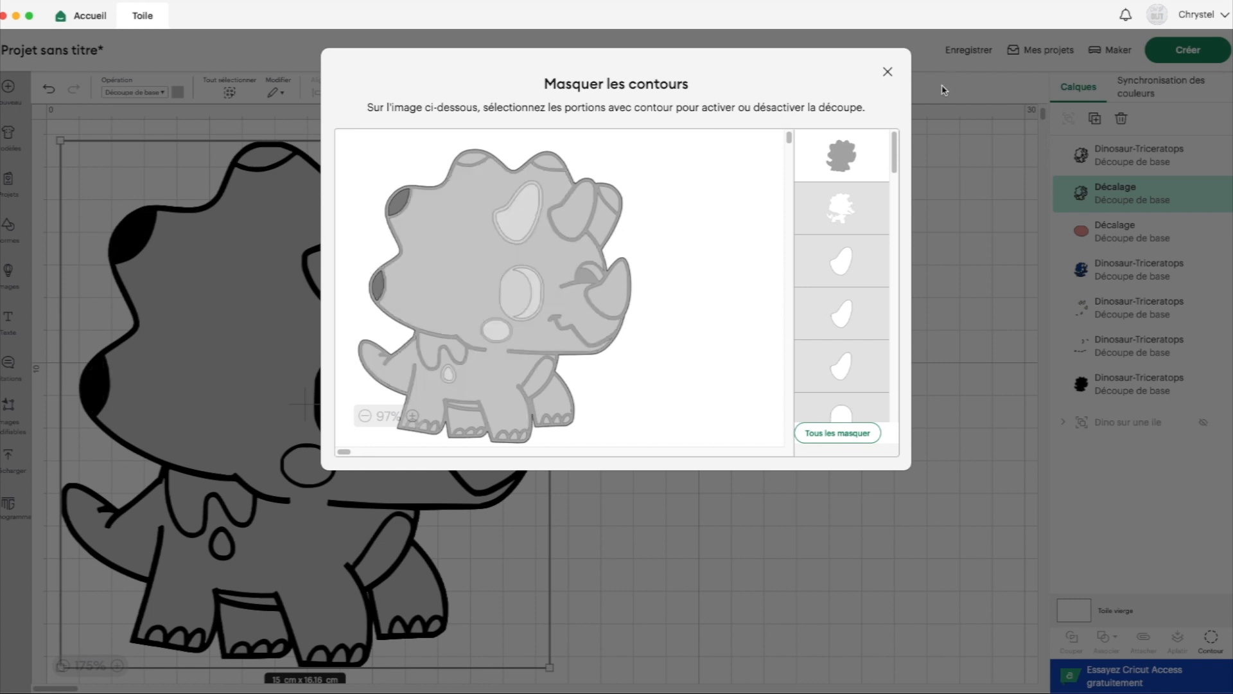
pyautogui.click(466, 164)
pyautogui.click(472, 158)
pyautogui.click(545, 163)
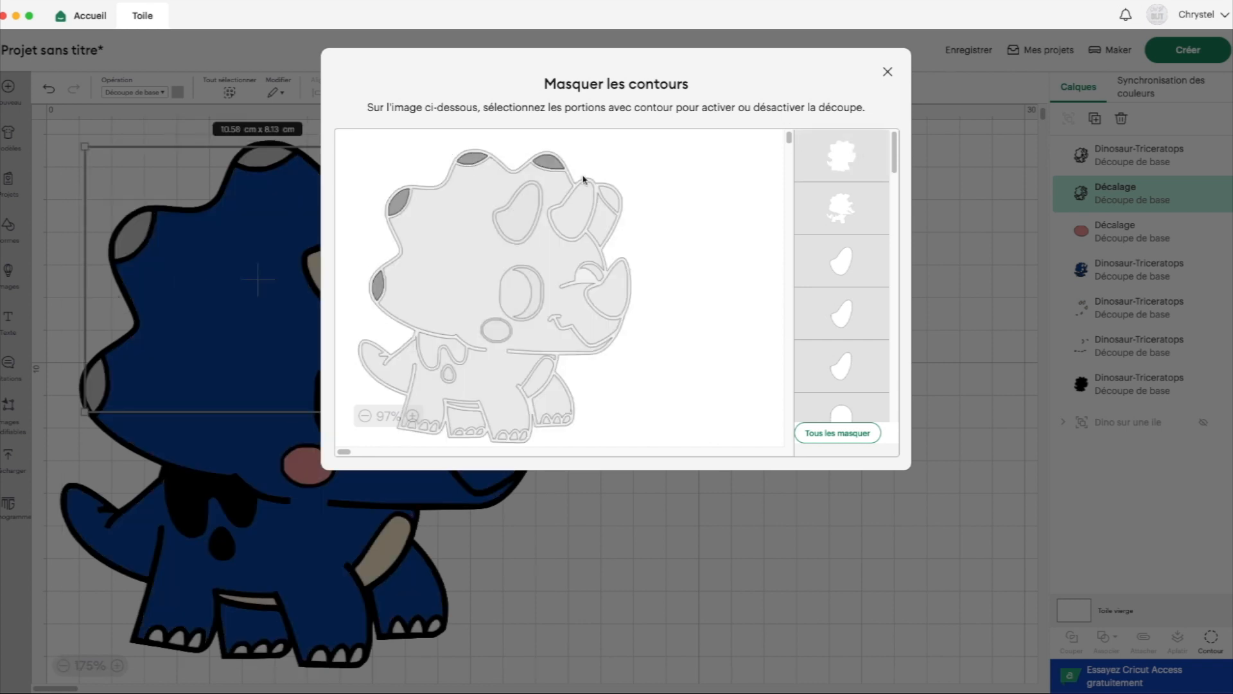
pyautogui.click(611, 198)
pyautogui.click(888, 71)
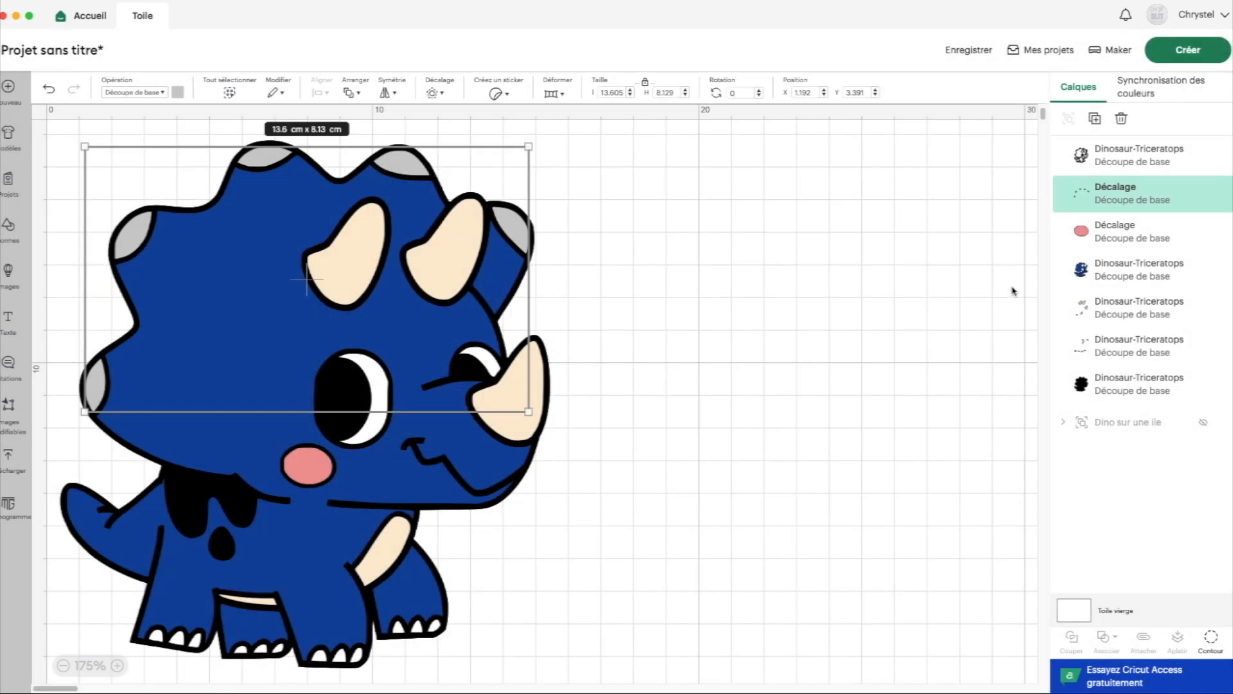
# - Set the colour of the topmost full triceratops outline layer to periwinkle #9da8db
pyautogui.click(175, 96)
pyautogui.click(224, 187)
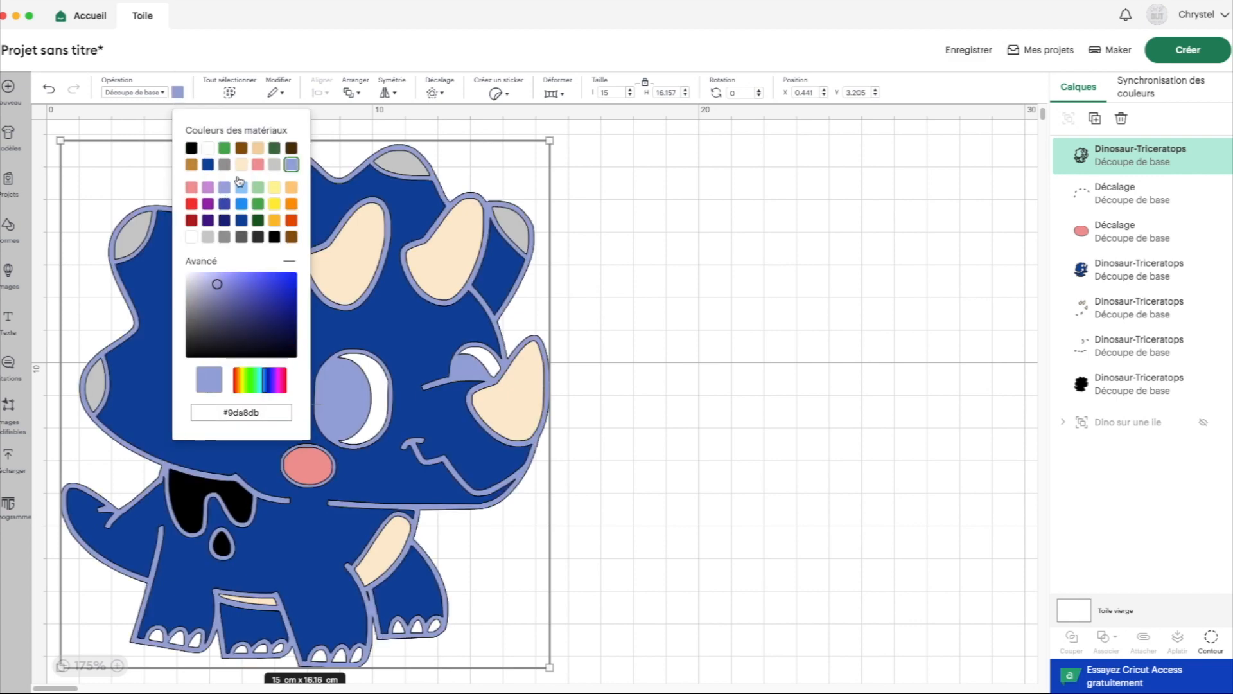
pyautogui.click(181, 98)
# - Isolate the dripping neck marking and the drop below it in the periwinkle layer by hiding all its other contours
pyautogui.click(1210, 643)
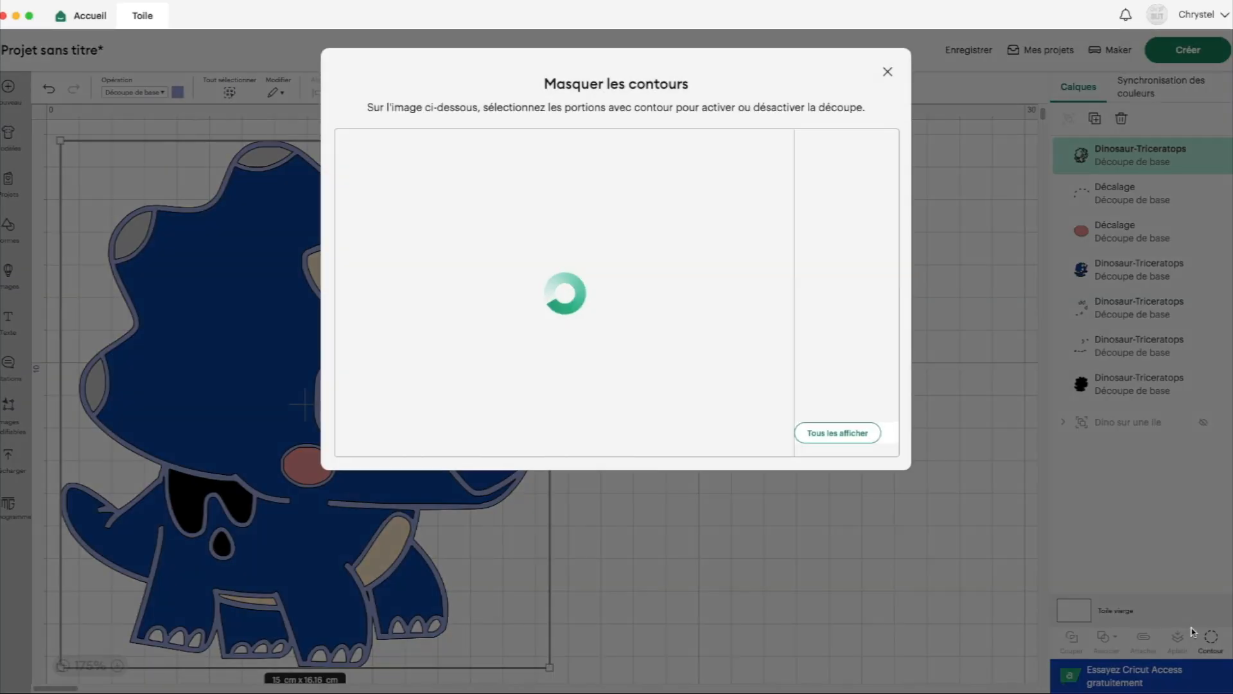
pyautogui.click(829, 434)
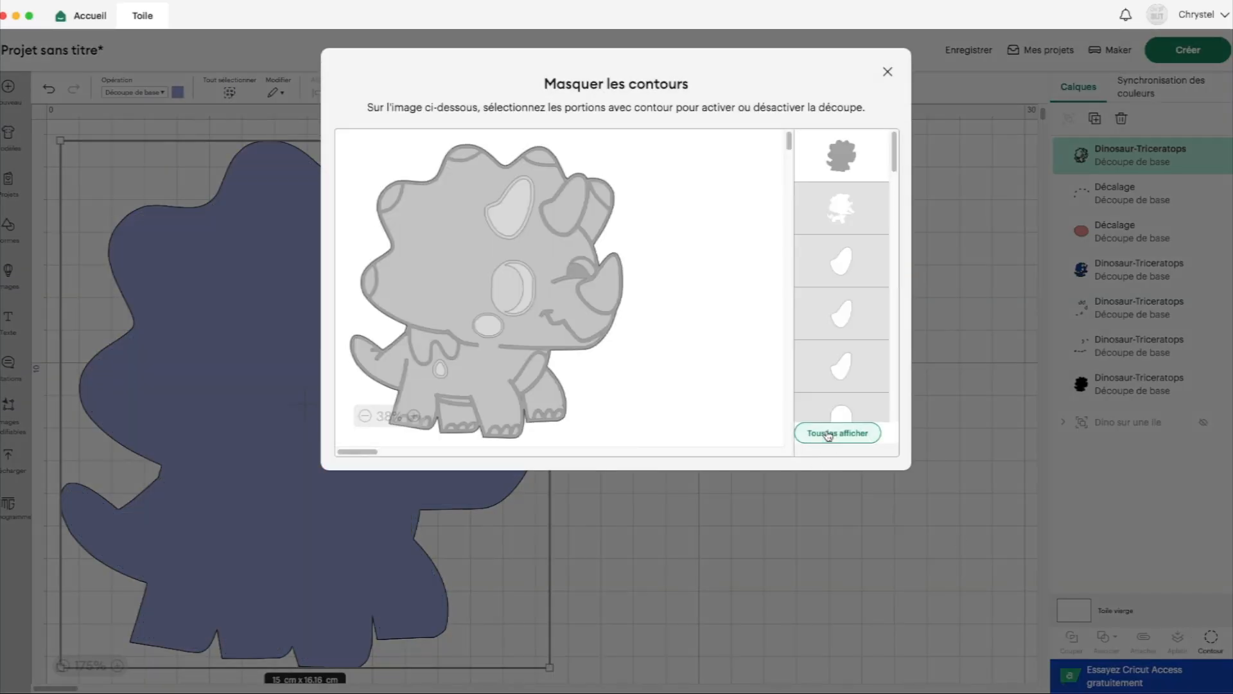
pyautogui.click(418, 340)
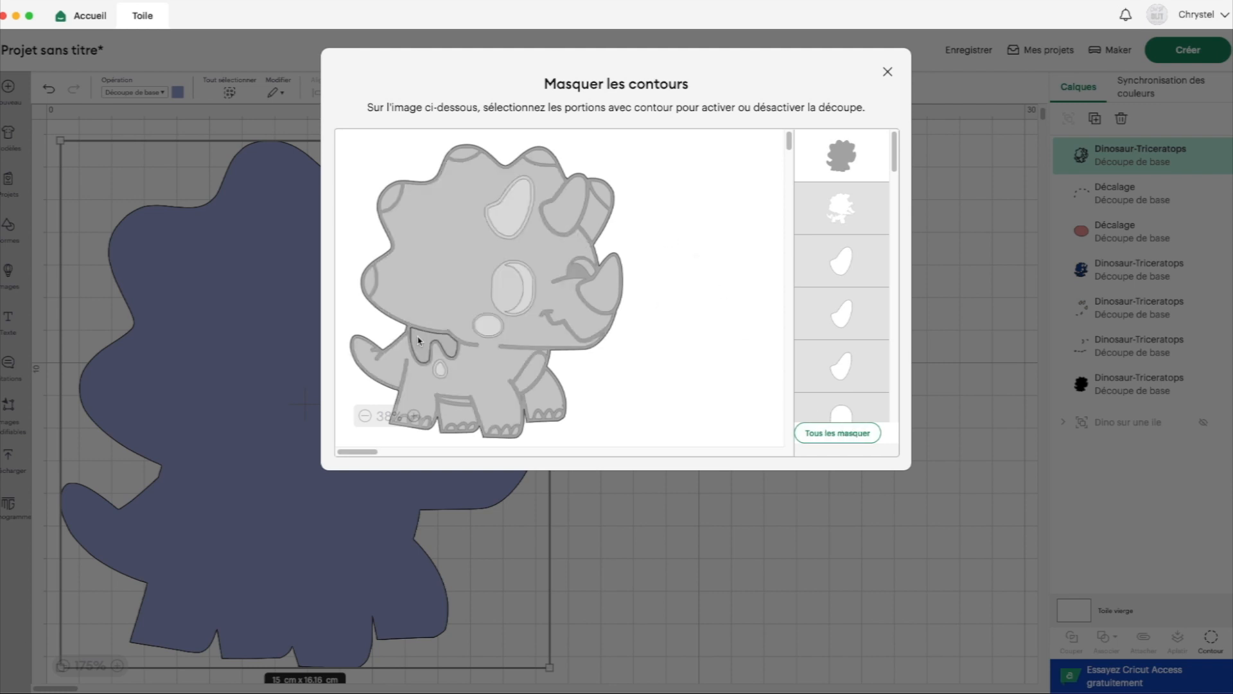
pyautogui.click(443, 372)
pyautogui.click(846, 157)
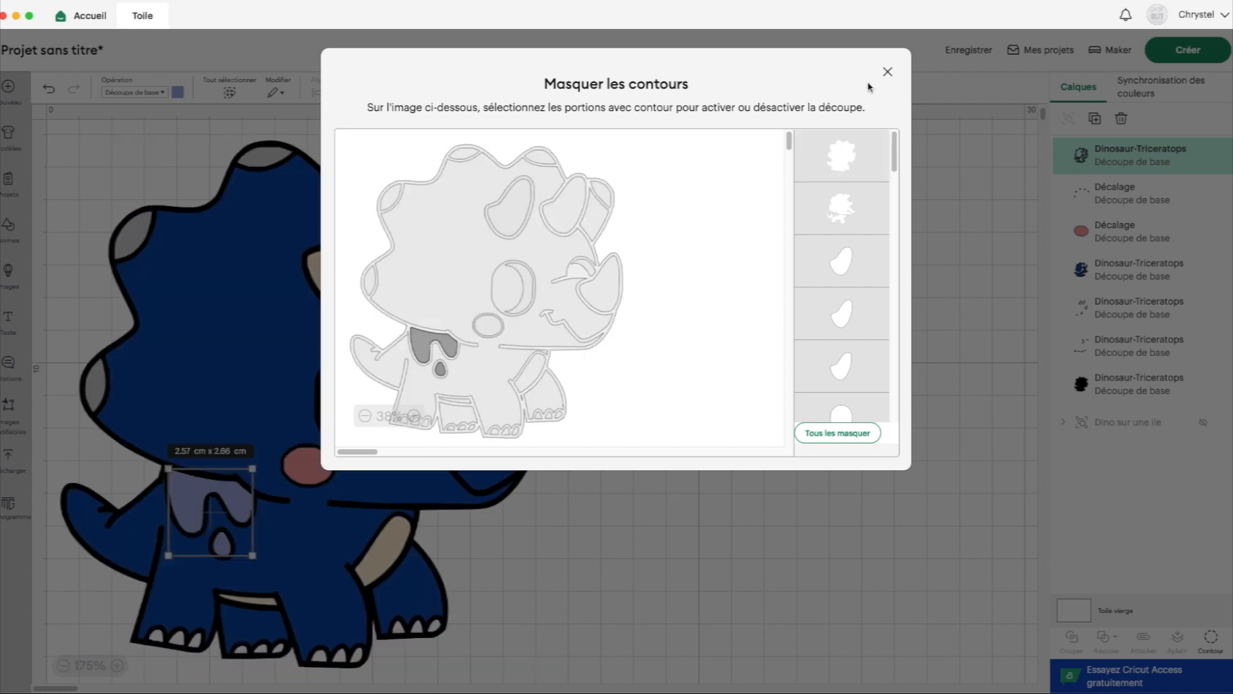
pyautogui.click(888, 72)
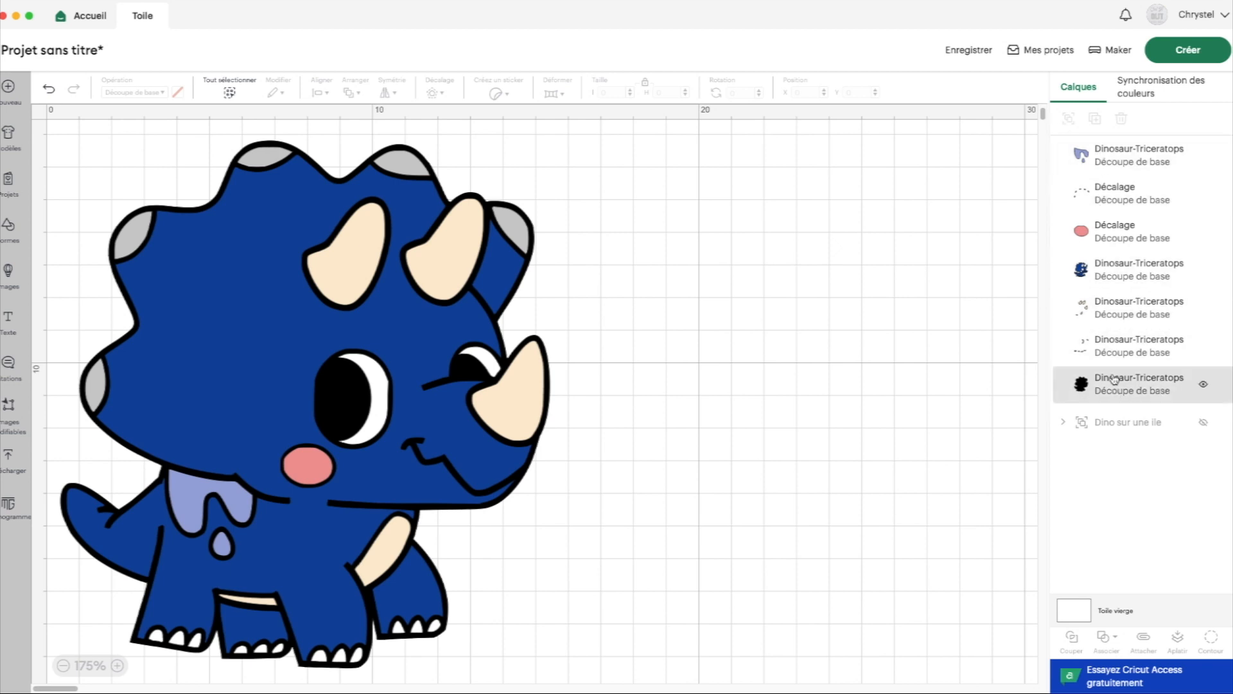
# - Hide every coloured and white layer above the black silhouette so only the base shape is shown
pyautogui.hscroll(1, 398, 469)
pyautogui.scroll(1, 398, 469)
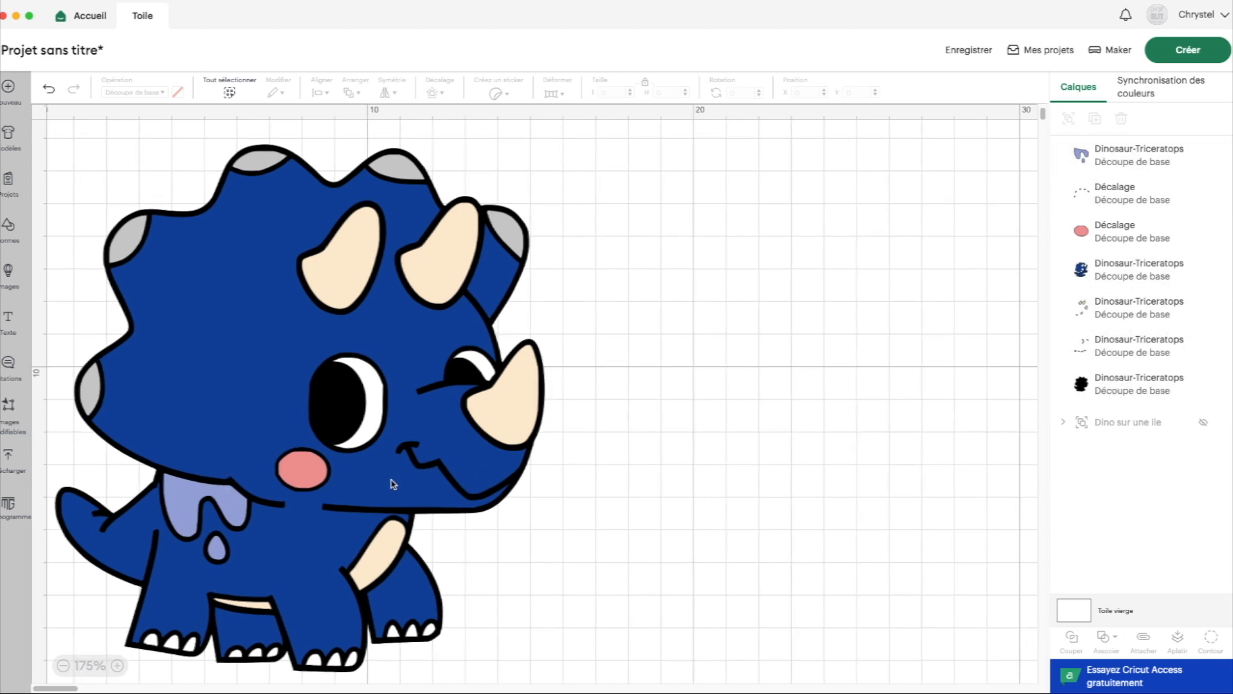
pyautogui.click(1203, 155)
pyautogui.click(1203, 194)
pyautogui.click(1203, 231)
pyautogui.click(1203, 270)
pyautogui.click(1203, 315)
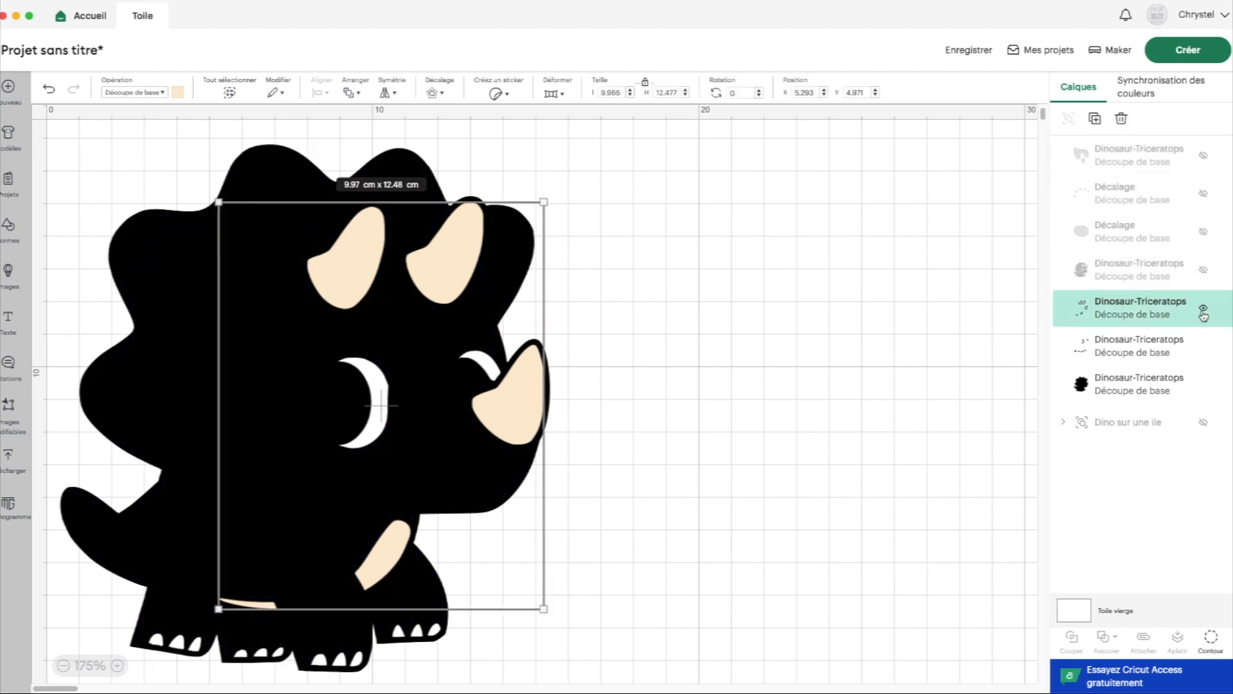
pyautogui.click(1203, 348)
pyautogui.click(1147, 388)
pyautogui.click(1203, 308)
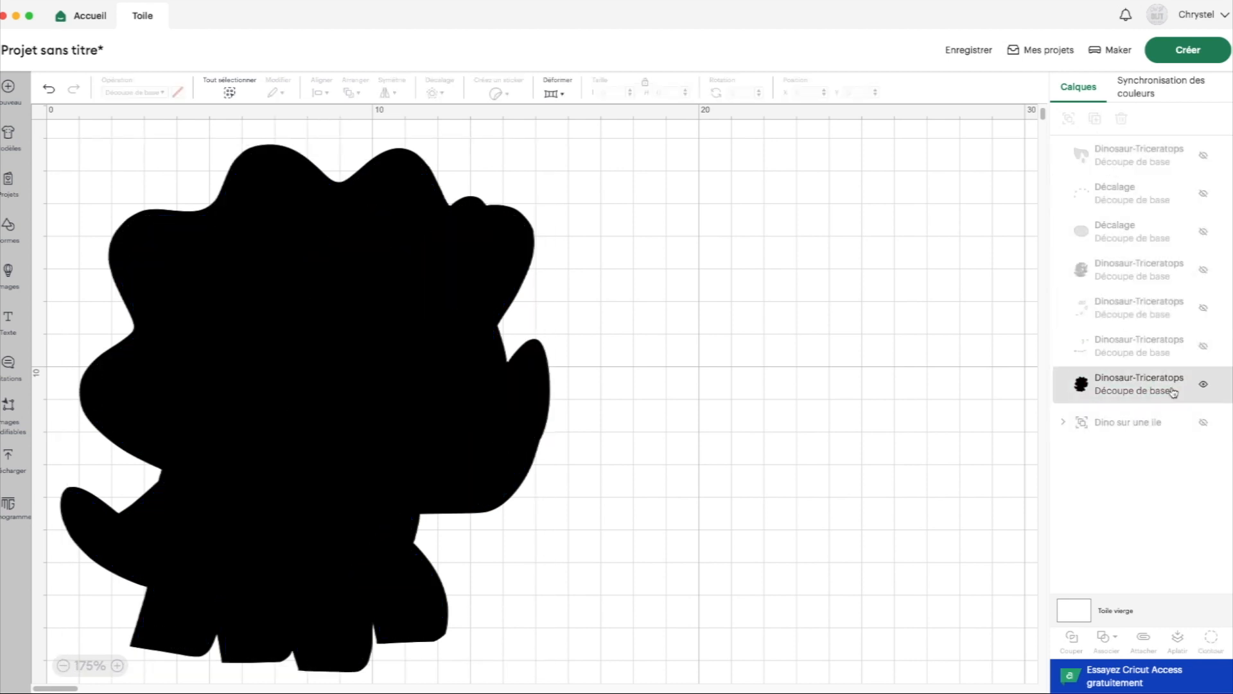
pyautogui.click(1173, 393)
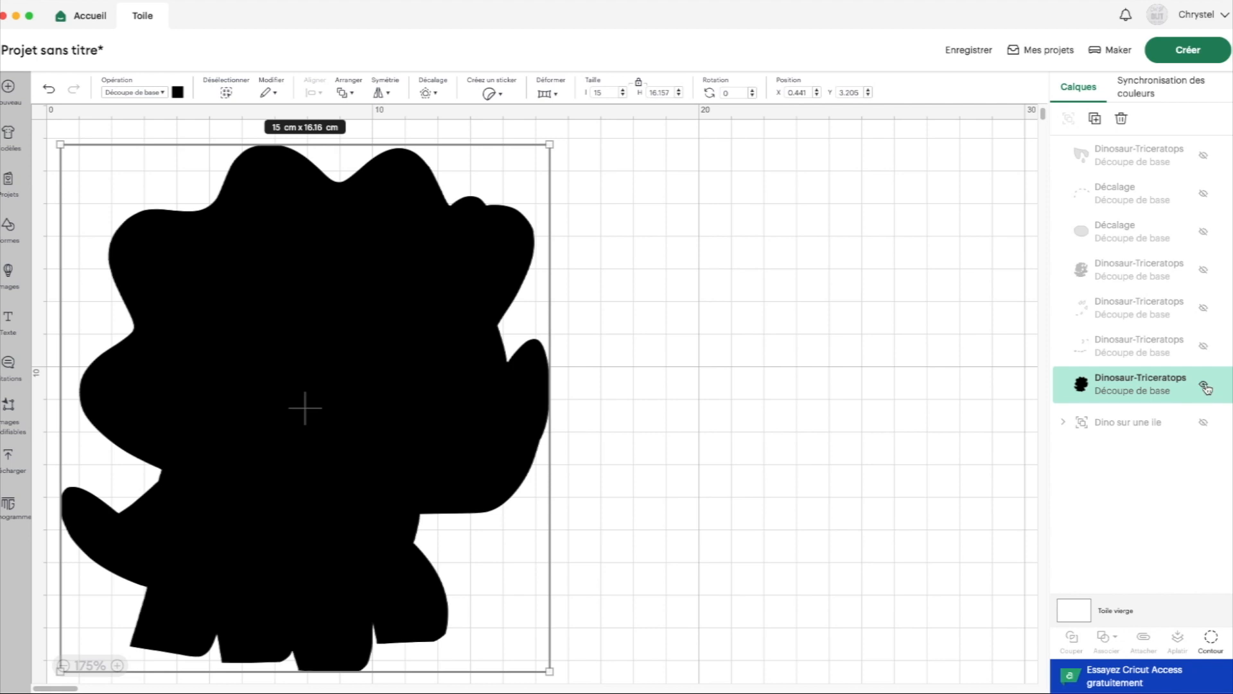
# - Show the hidden layers again one by one, from the white details up to the periwinkle markings
pyautogui.click(1204, 348)
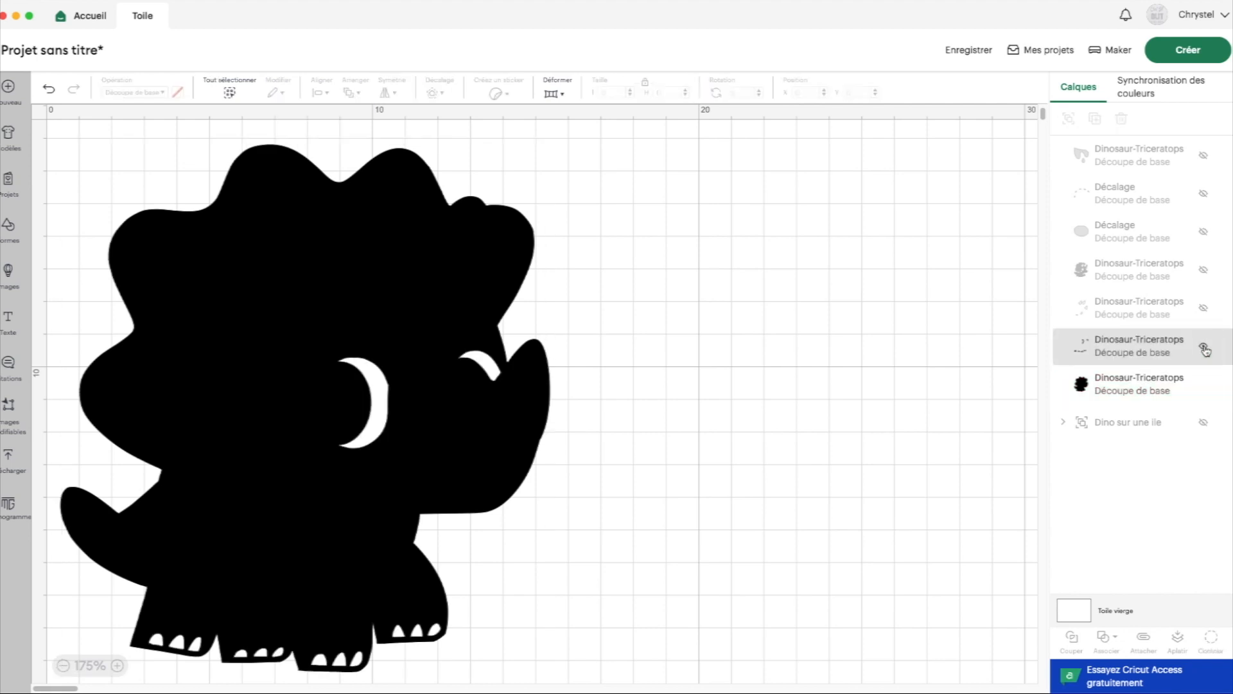
pyautogui.click(1204, 311)
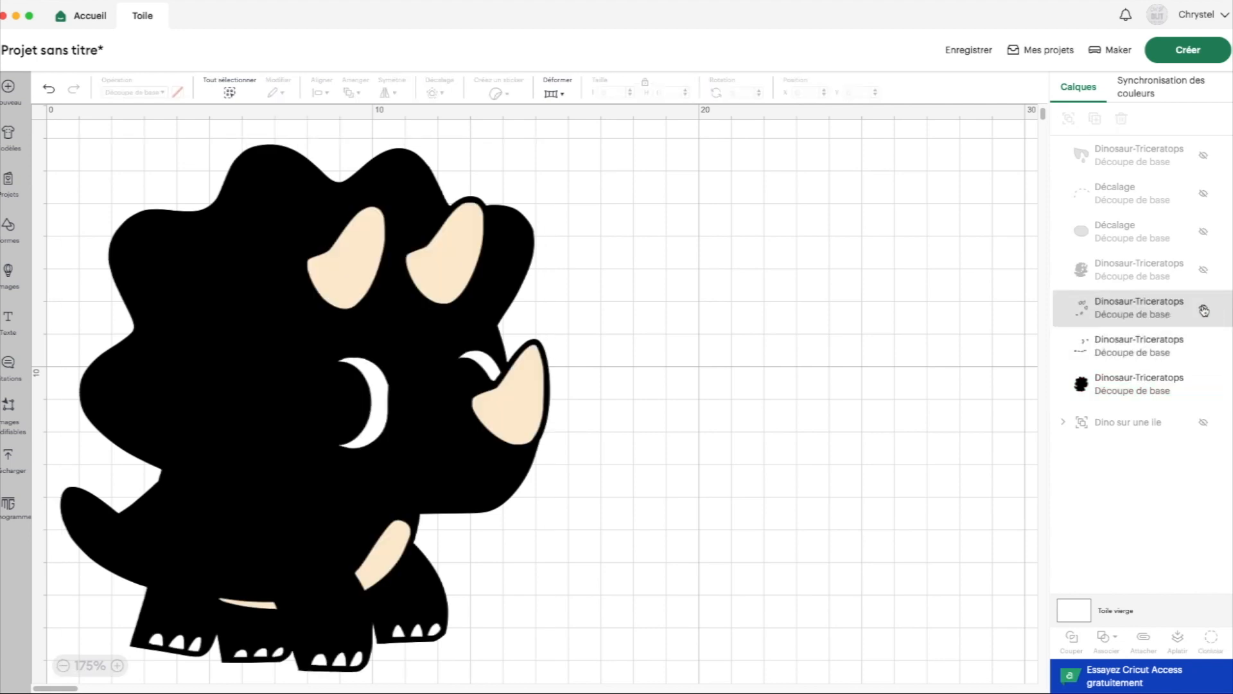
pyautogui.click(1205, 271)
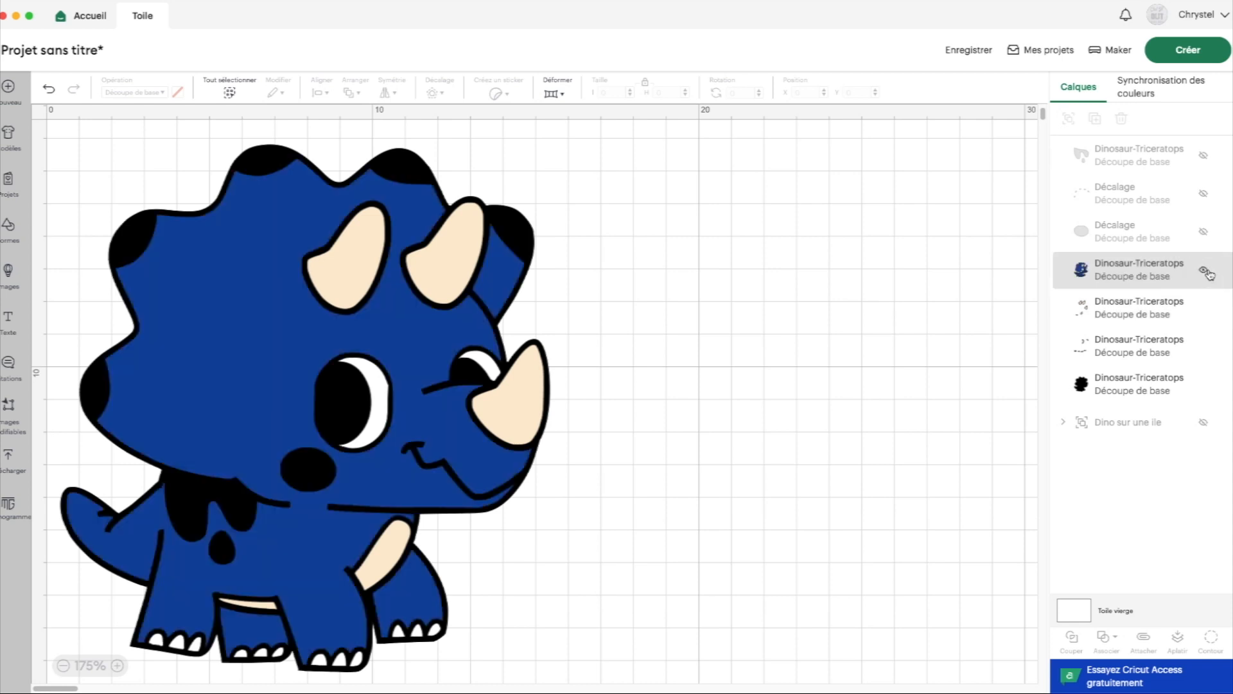
pyautogui.click(1201, 235)
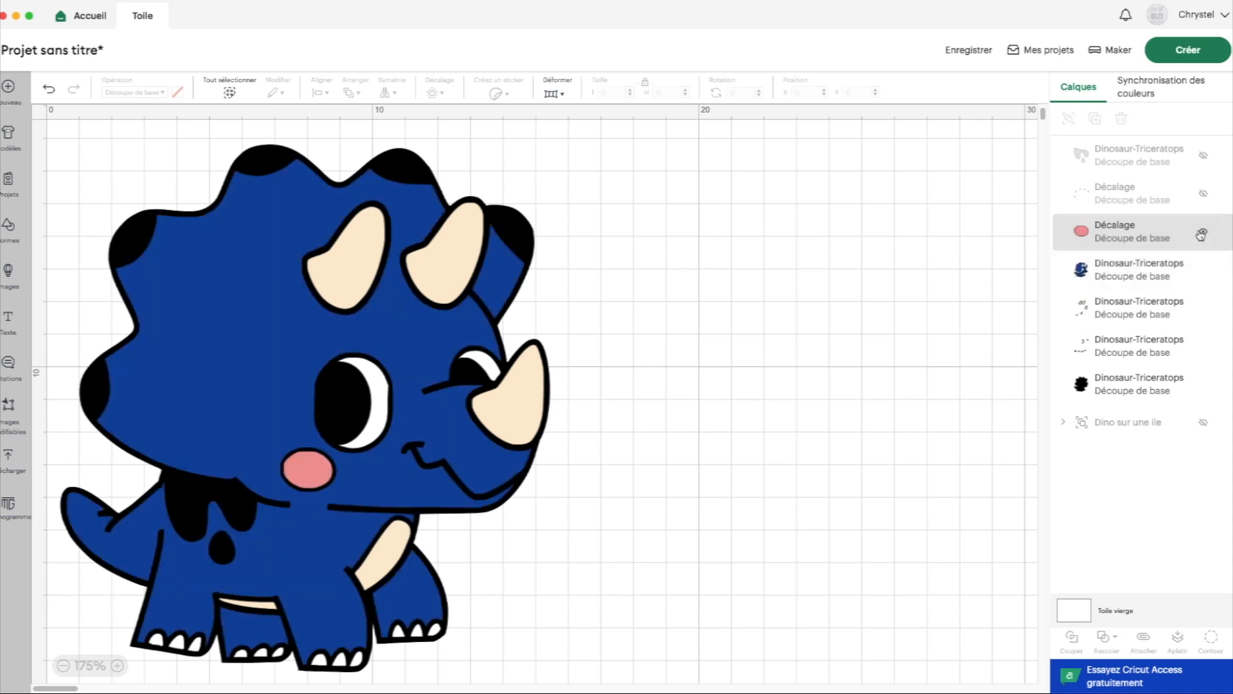
pyautogui.click(1203, 197)
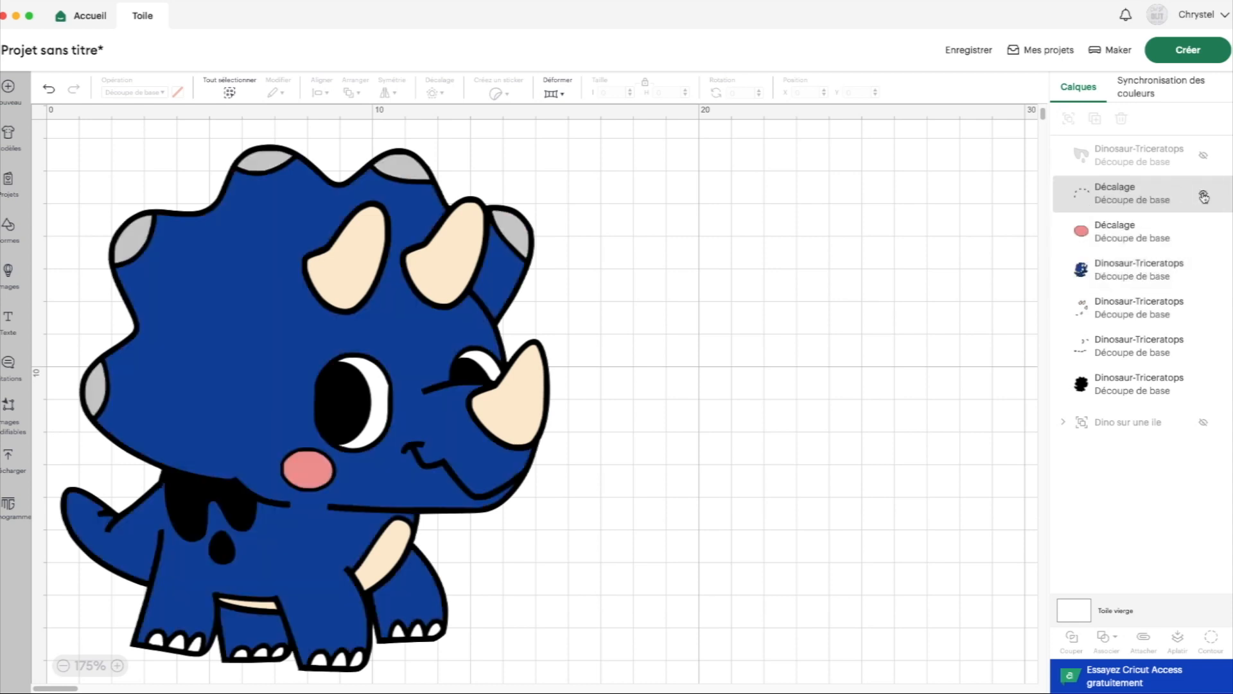
pyautogui.click(1203, 158)
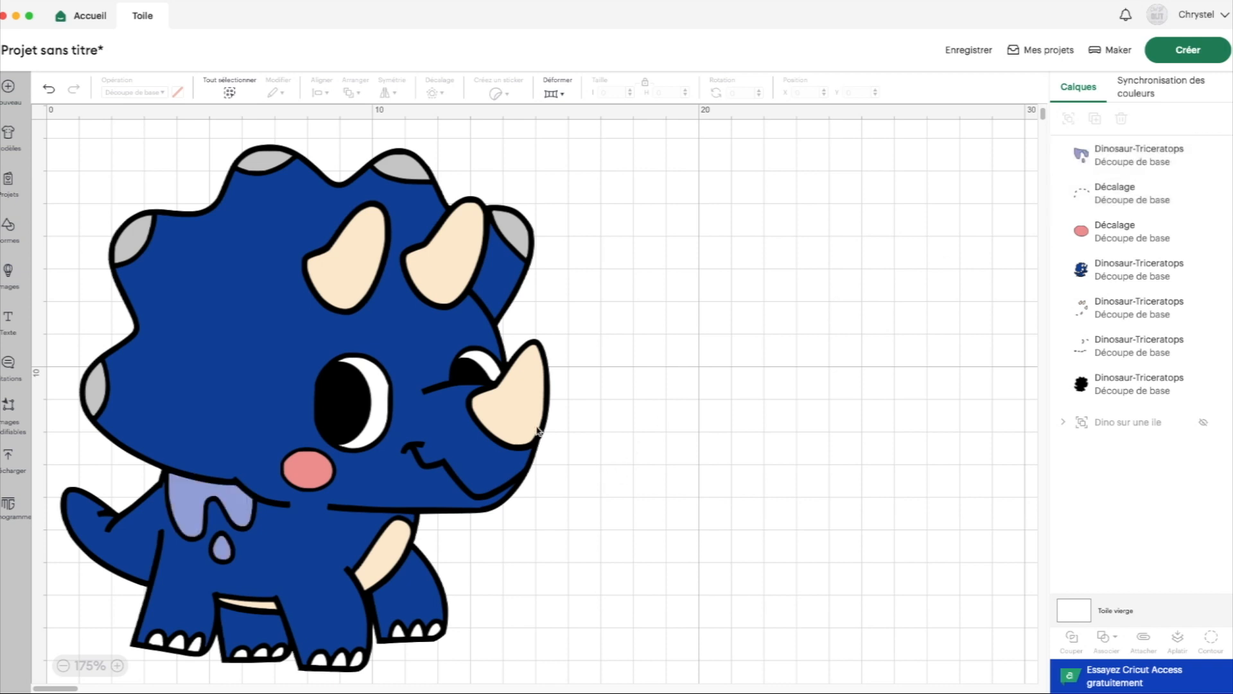
# - Move the grey, blue, cream, white, pink and periwinkle layers off the black silhouette and reassemble them beside it
pyautogui.moveTo(349, 266); pyautogui.dragTo(837, 253)
pyautogui.moveTo(531, 415); pyautogui.dragTo(1008, 418)
pyautogui.moveTo(505, 409); pyautogui.dragTo(1002, 436)
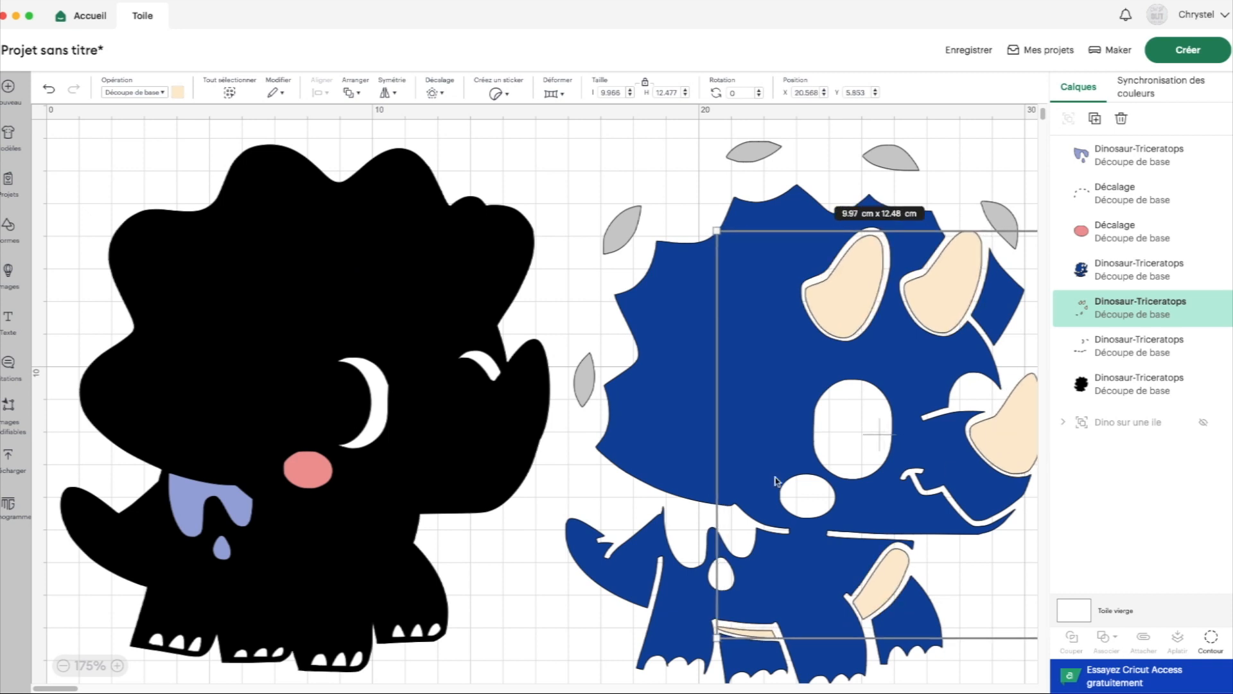
pyautogui.moveTo(383, 421); pyautogui.dragTo(877, 447)
pyautogui.moveTo(294, 483); pyautogui.dragTo(792, 511)
pyautogui.moveTo(238, 511); pyautogui.dragTo(739, 541)
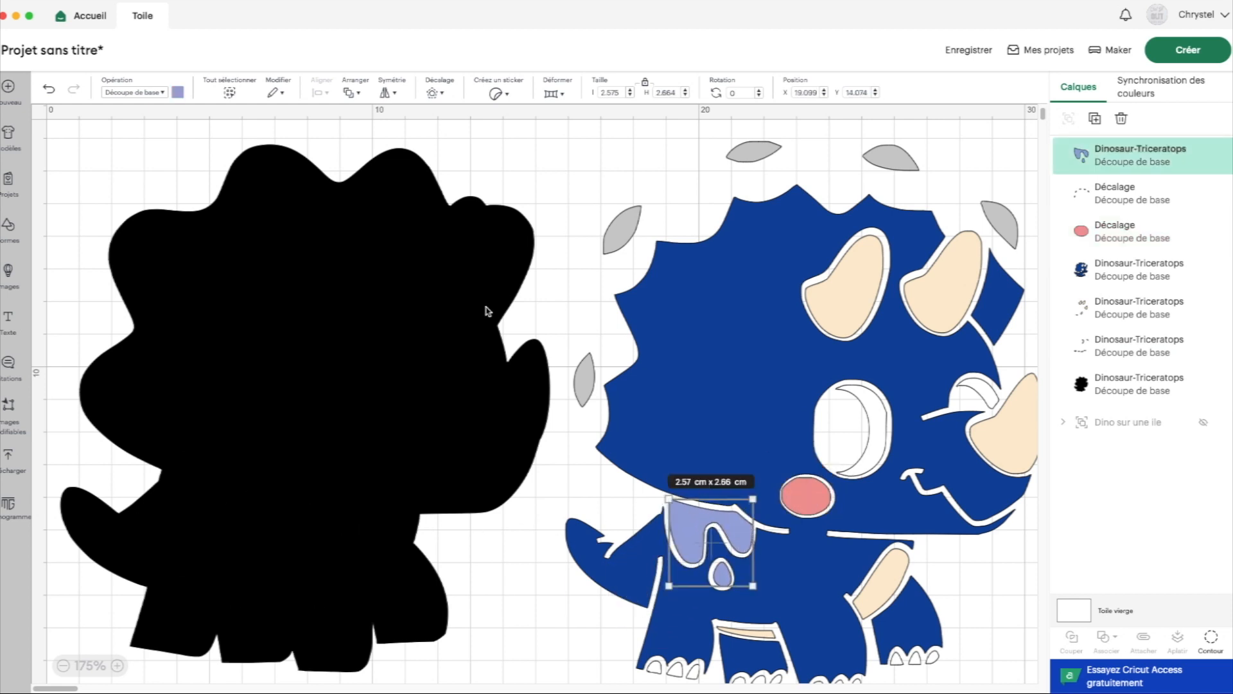
# - Undo all the layer moves so the coloured parts sit back on the black silhouette
pyautogui.click(49, 91)
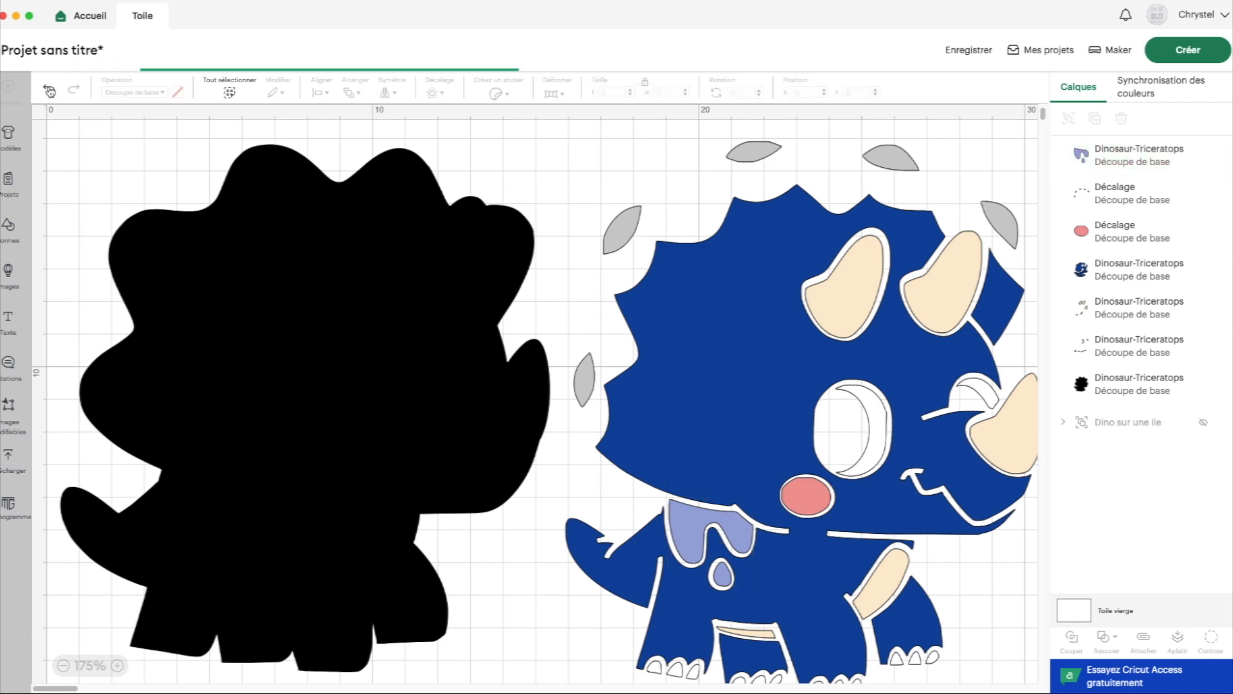
pyautogui.click(50, 90)
pyautogui.click(49, 90)
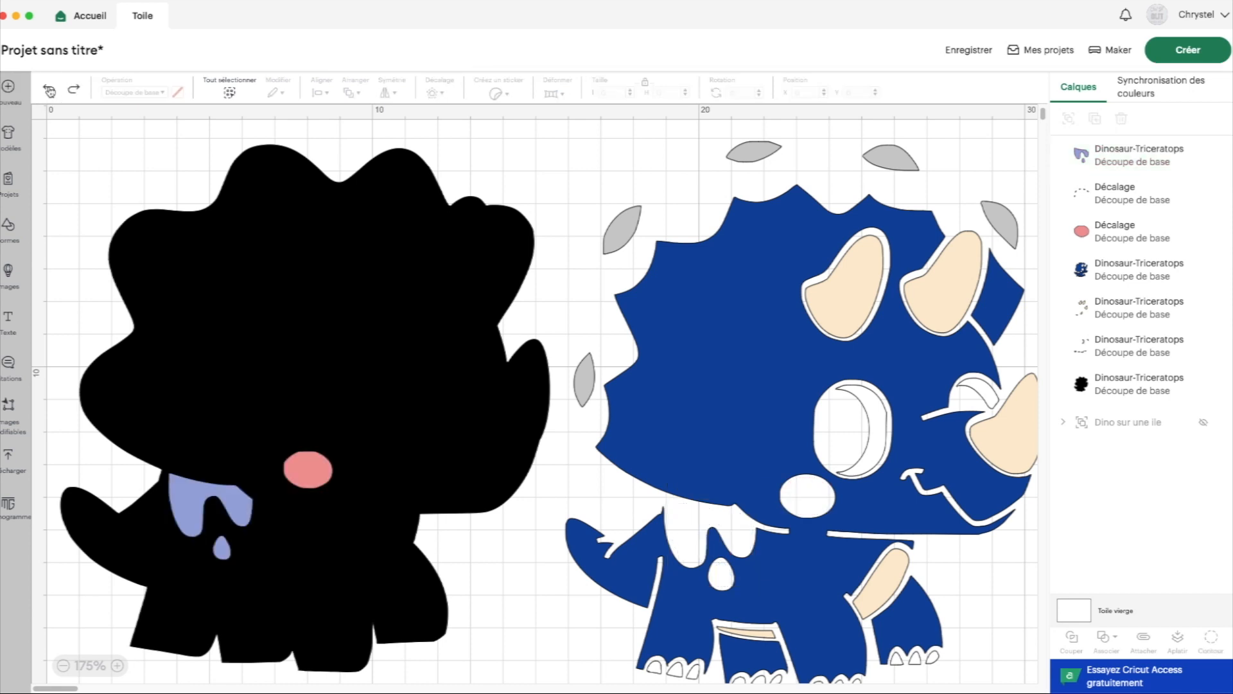
pyautogui.click(50, 91)
pyautogui.click(50, 91)
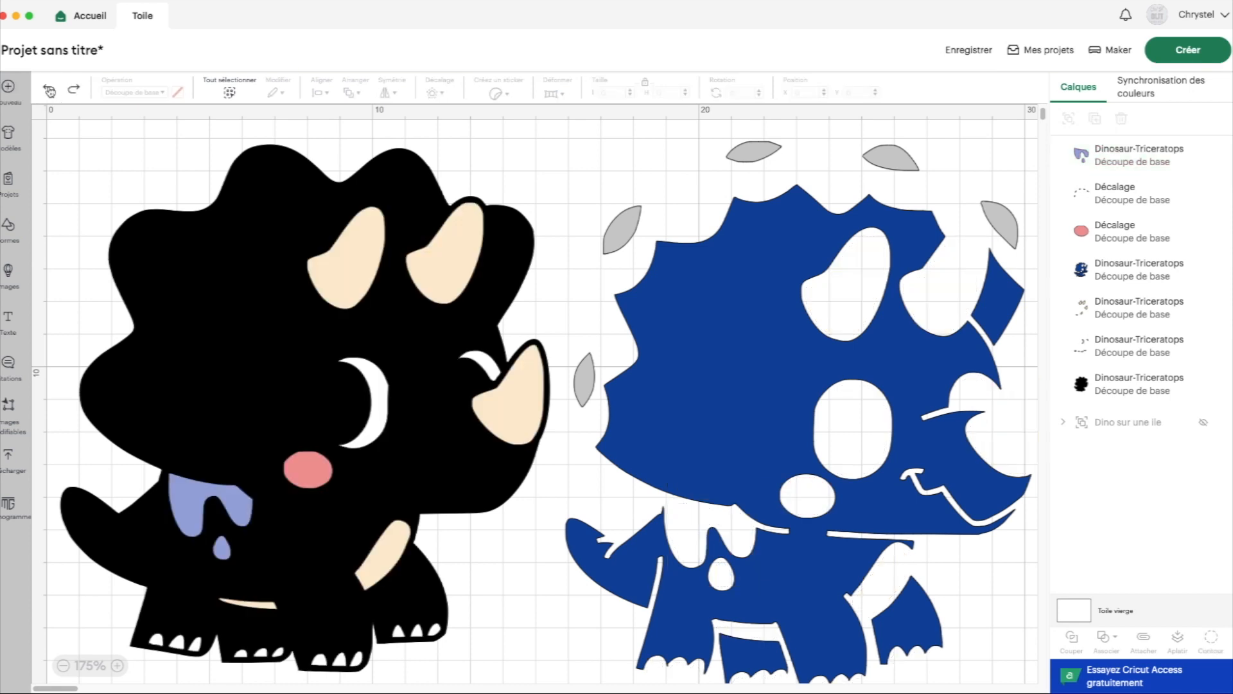
pyautogui.click(49, 91)
pyautogui.click(50, 91)
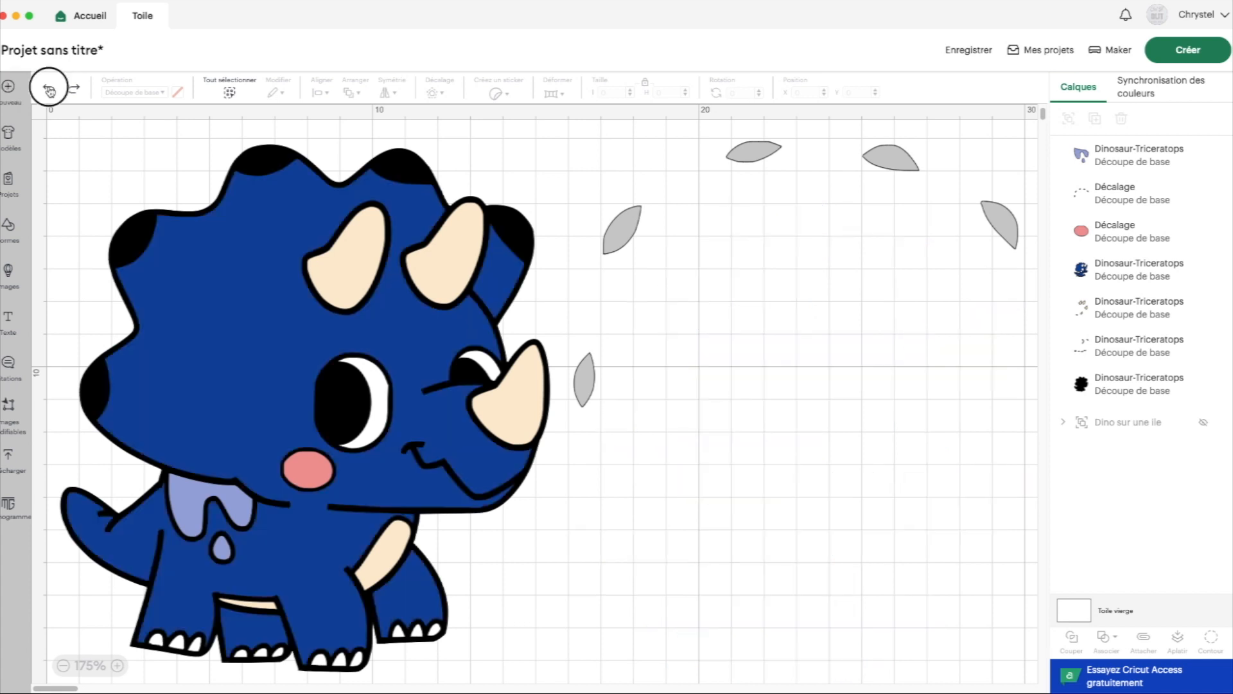
pyautogui.click(50, 91)
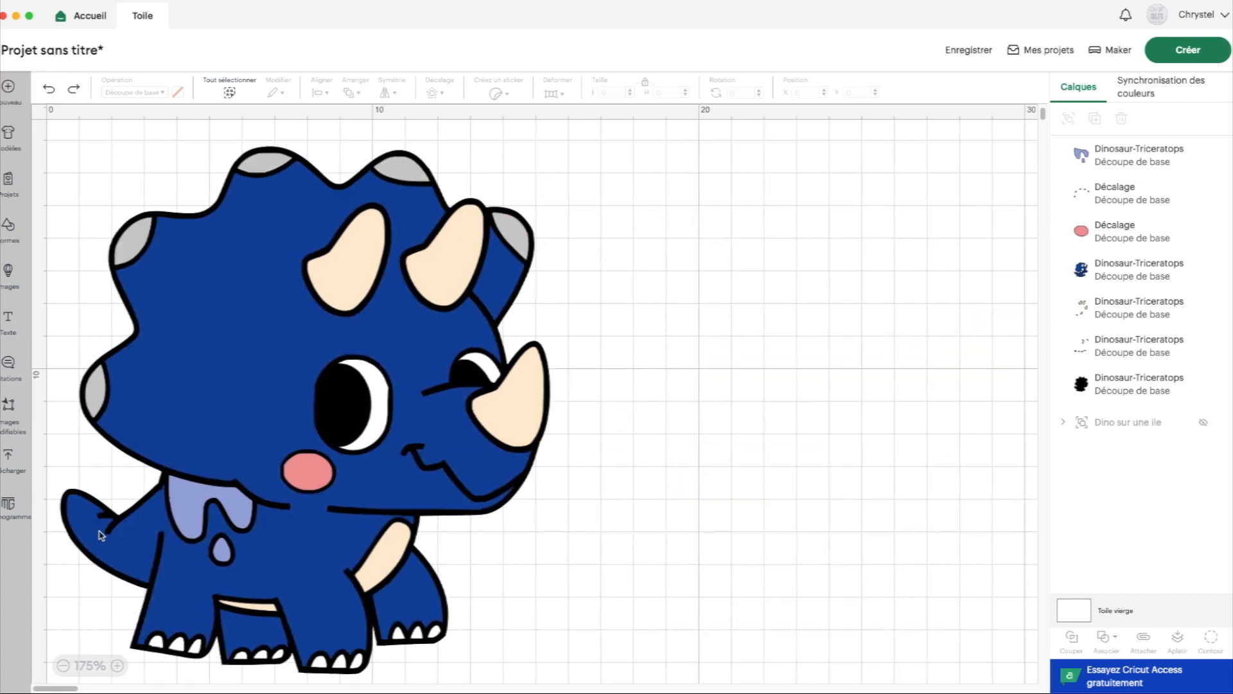
# - Insert a star shape, shrink it to about 1.69 x 1.61 cm and place it just outside the frill's upper-left edge
pyautogui.click(8, 225)
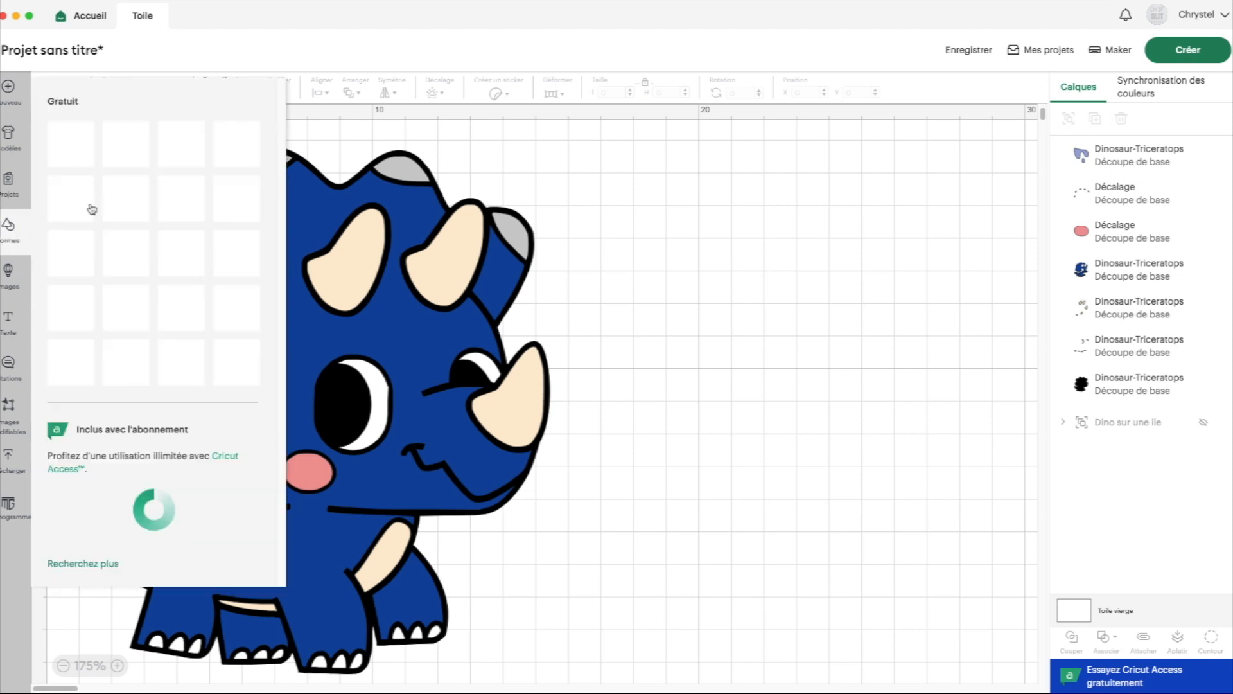
pyautogui.click(68, 206)
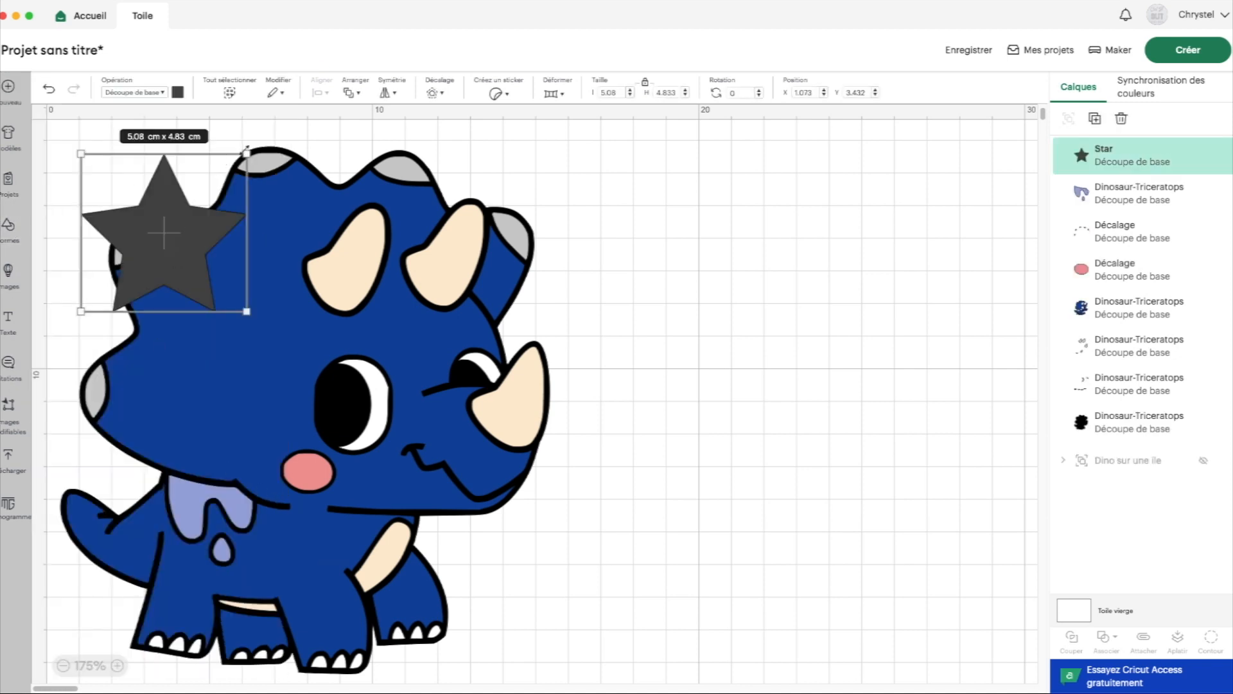
pyautogui.moveTo(247, 155); pyautogui.dragTo(136, 259)
pyautogui.moveTo(106, 304); pyautogui.dragTo(186, 174)
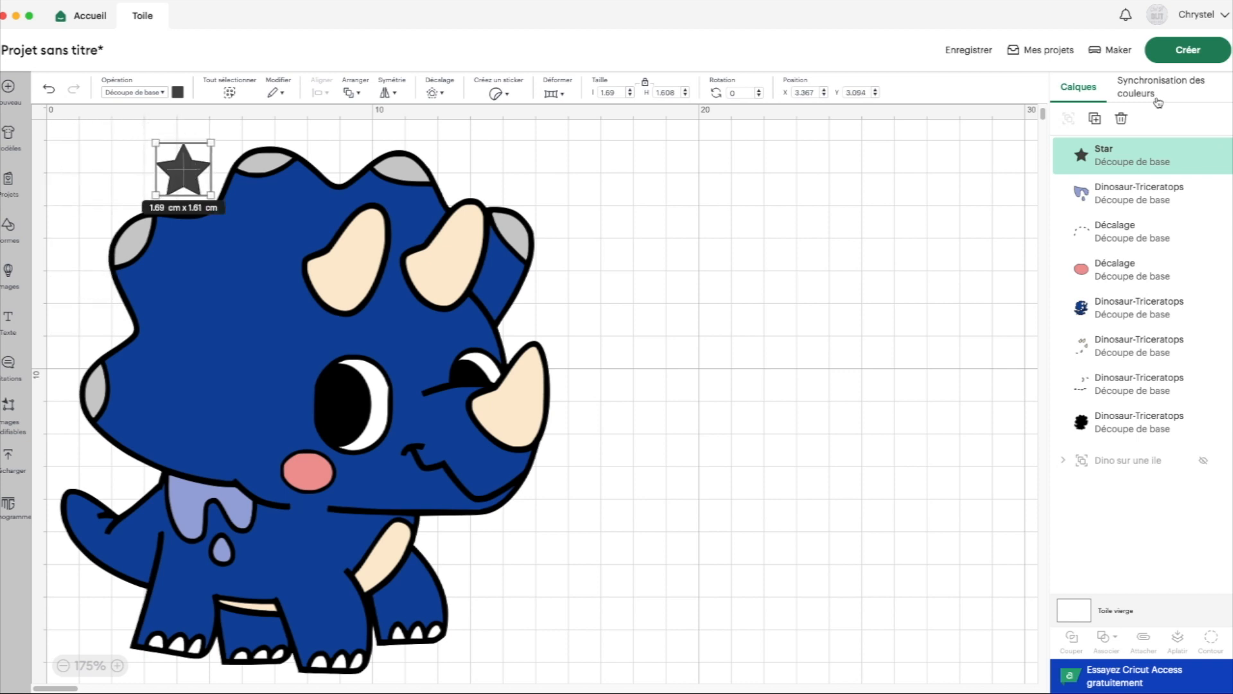
# - Duplicate the star and place the copy below the triceratops' chin, beside the front leg
pyautogui.click(1094, 118)
pyautogui.hscroll(-1, 187, 241)
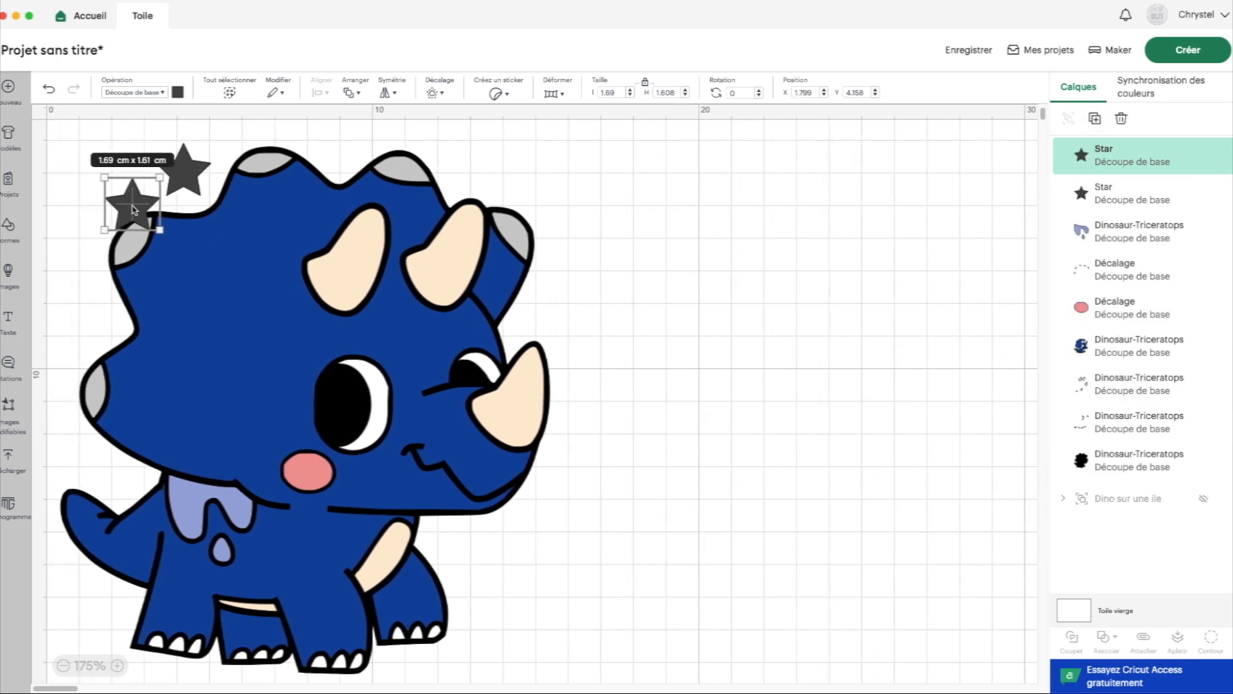
pyautogui.moveTo(133, 208); pyautogui.dragTo(488, 573)
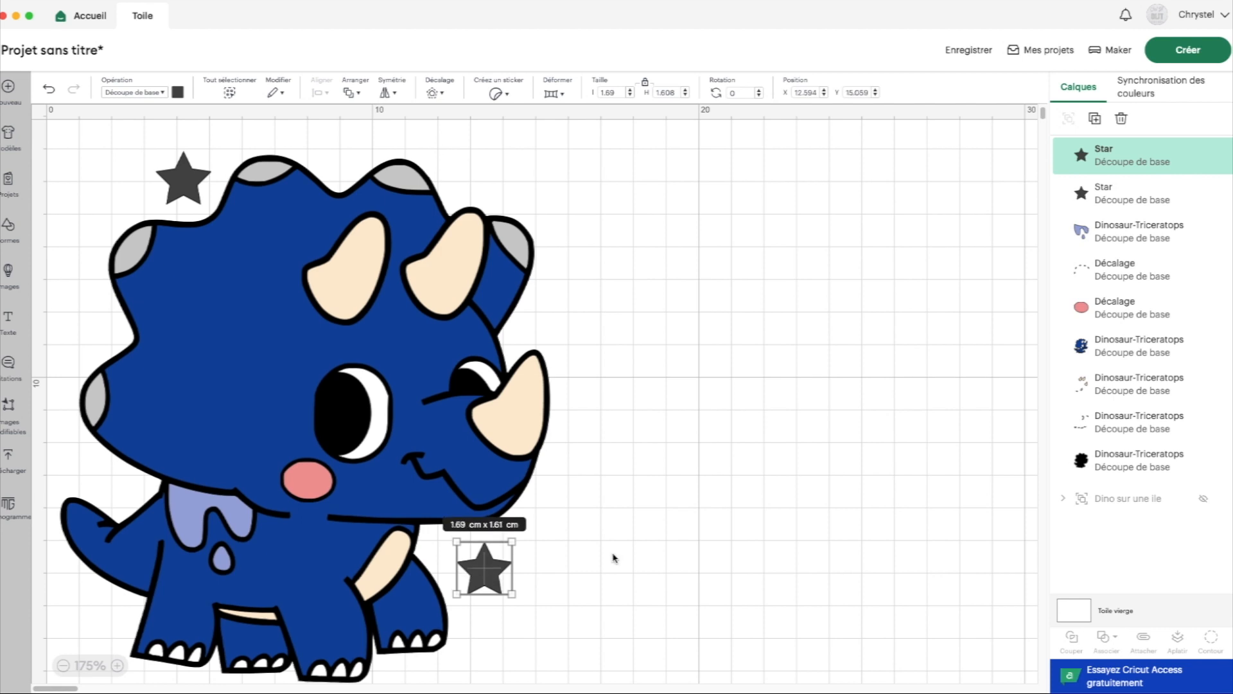
# - Select both stars and set their colour to black
pyautogui.keyDown('shift'); pyautogui.click(173, 167); pyautogui.keyUp('shift')
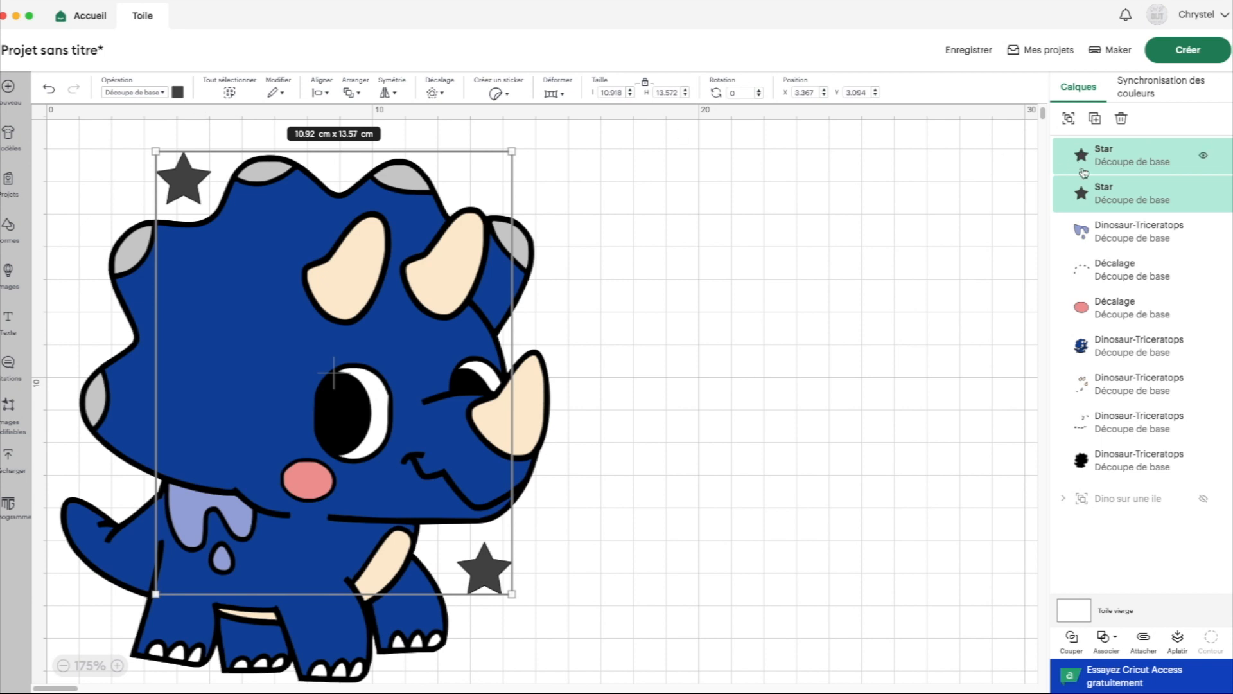
pyautogui.click(178, 92)
pyautogui.click(192, 148)
pyautogui.click(185, 102)
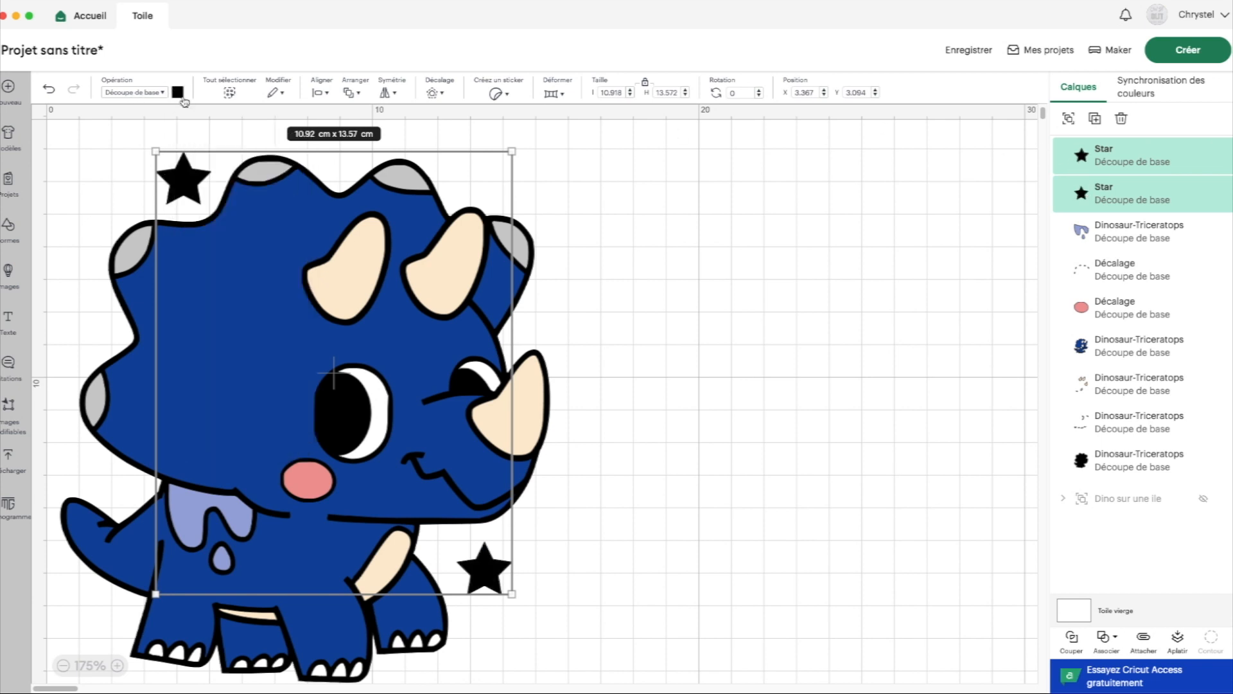
# - Group the two black stars and create seven offset copies of them at a distance of 0 cm
pyautogui.click(1068, 119)
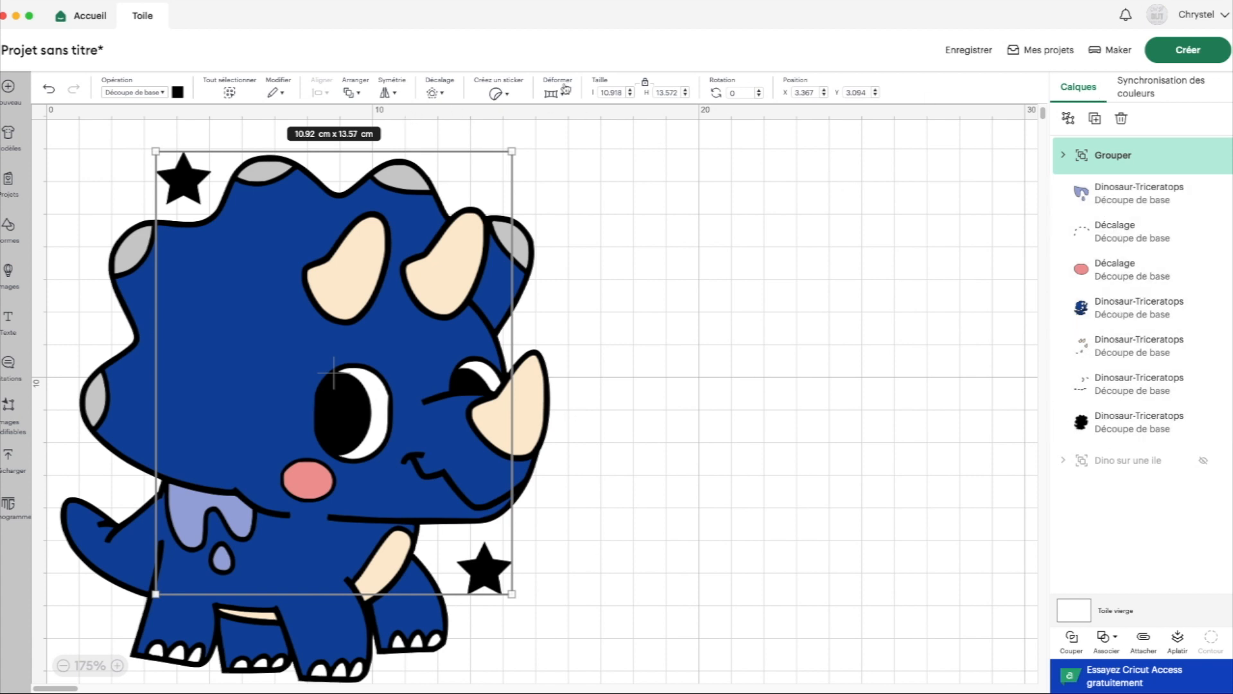
pyautogui.click(443, 95)
pyautogui.click(482, 255)
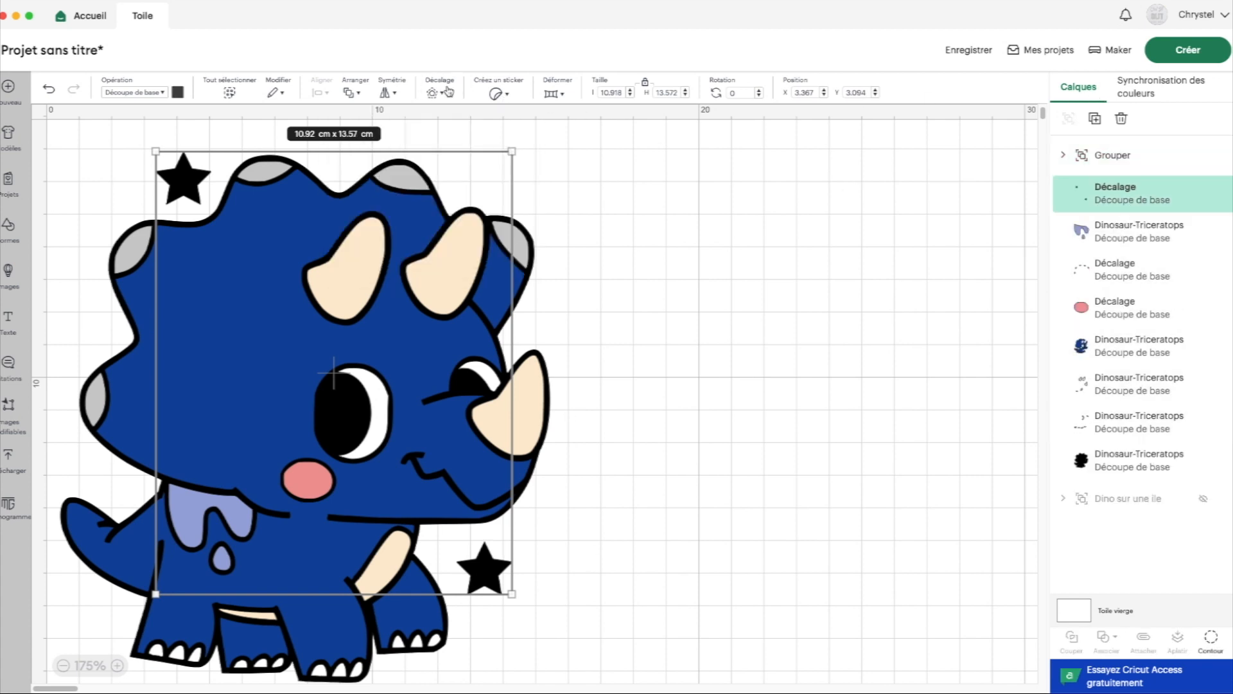
pyautogui.click(443, 95)
pyautogui.click(482, 226)
pyautogui.click(443, 95)
pyautogui.click(482, 226)
pyautogui.click(444, 95)
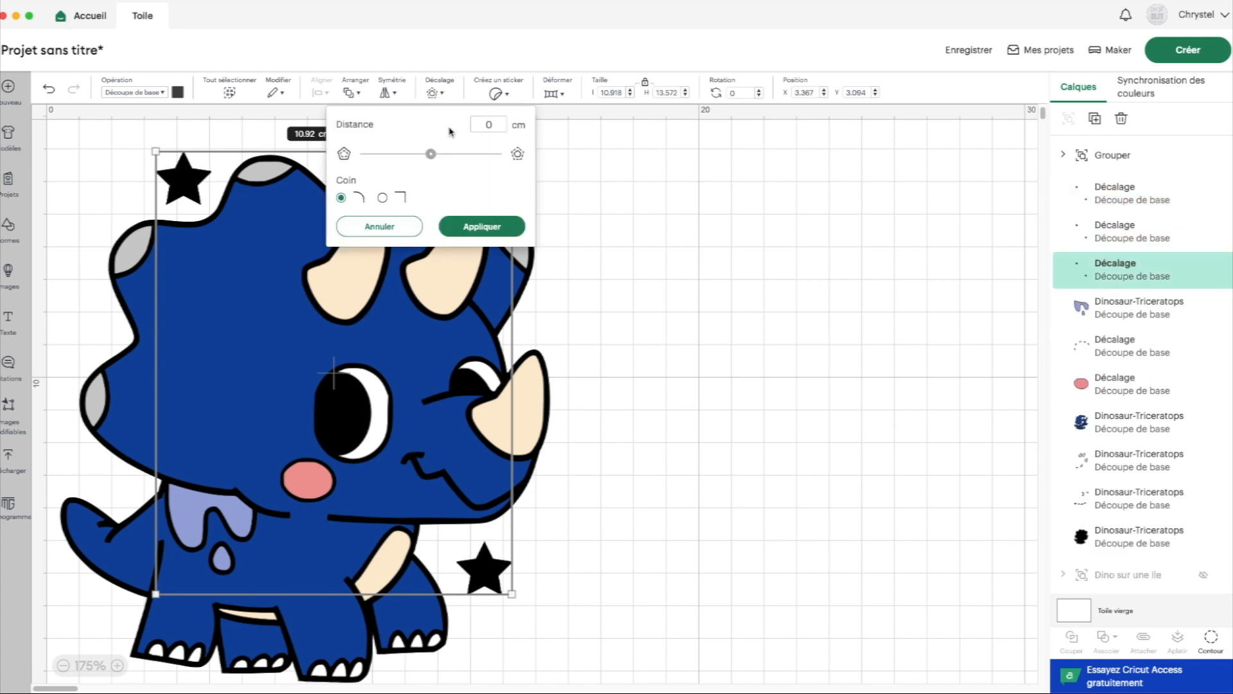
pyautogui.click(481, 222)
pyautogui.click(443, 95)
pyautogui.click(481, 226)
pyautogui.click(386, 93)
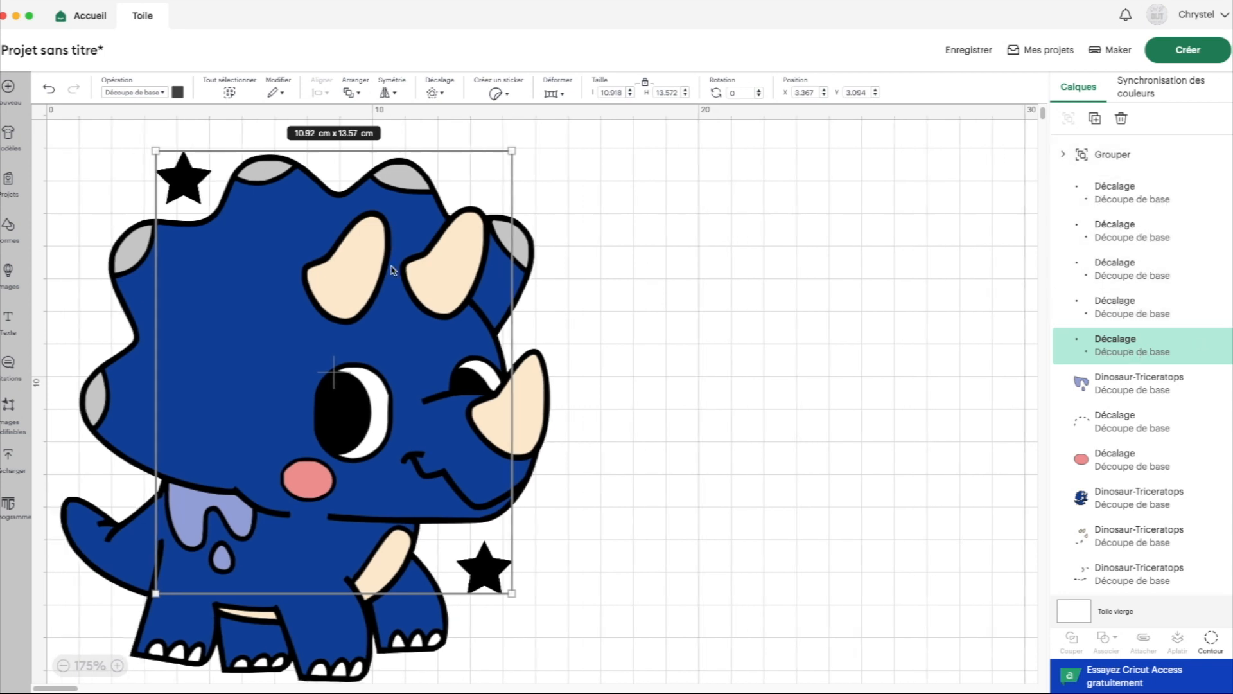
pyautogui.click(433, 93)
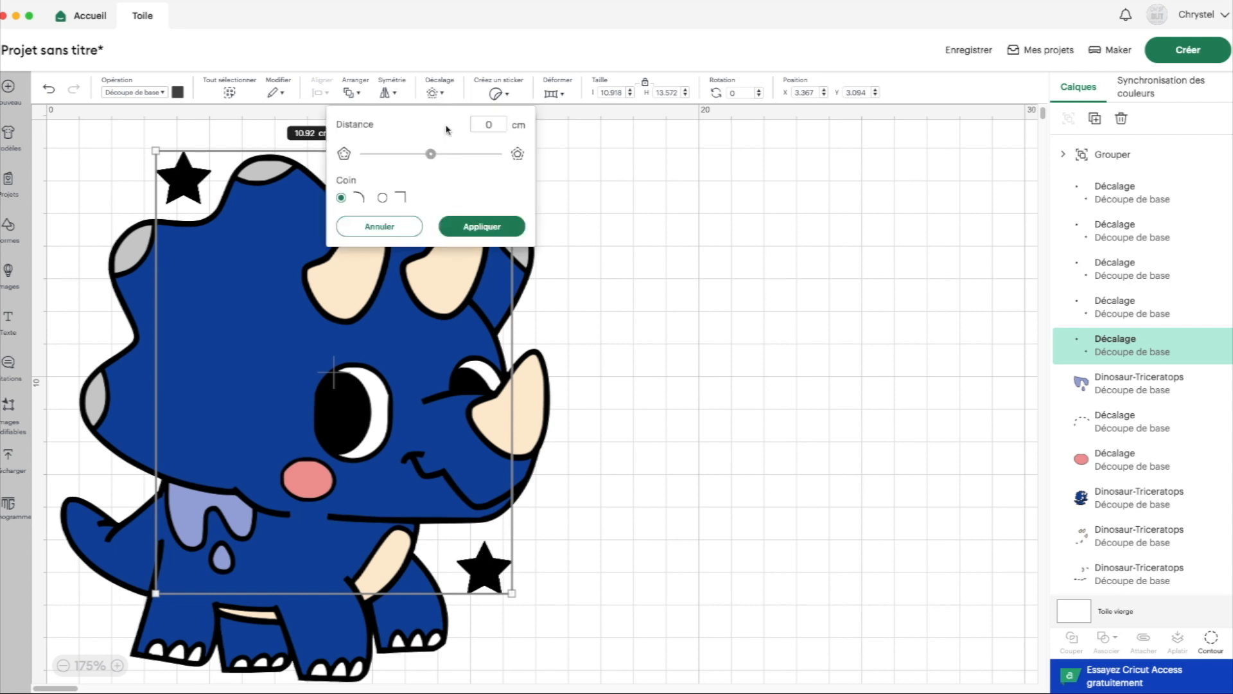
pyautogui.click(460, 223)
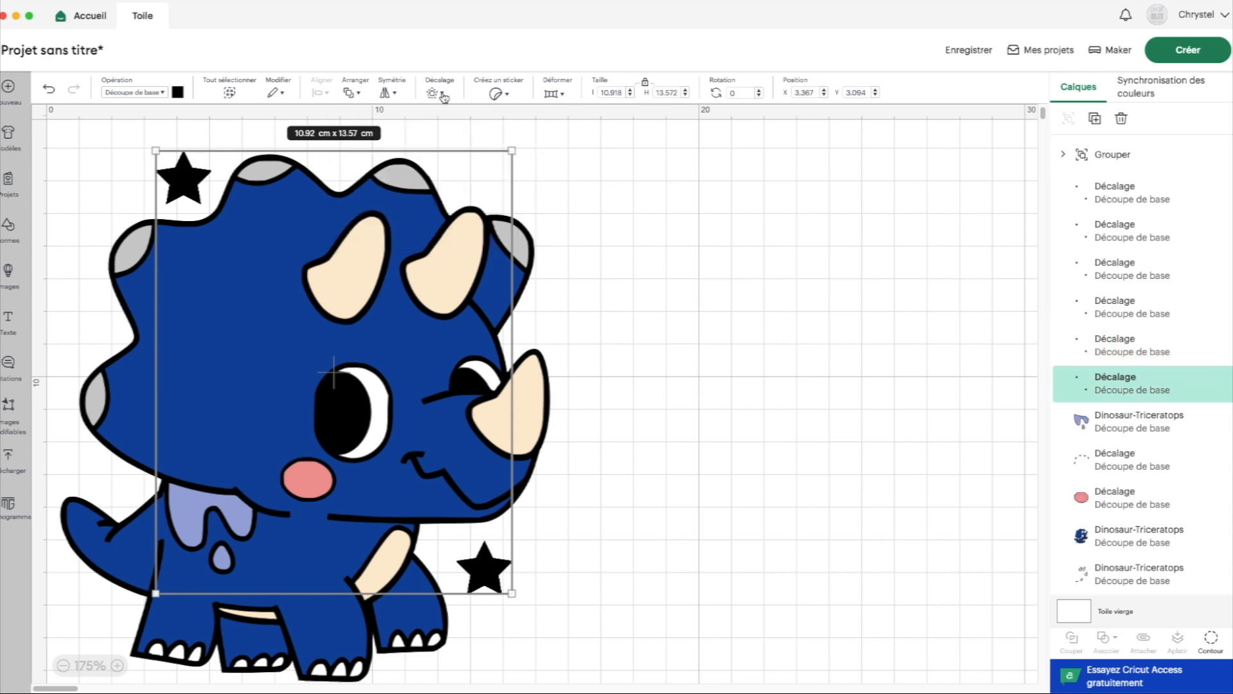
pyautogui.click(442, 95)
pyautogui.click(462, 226)
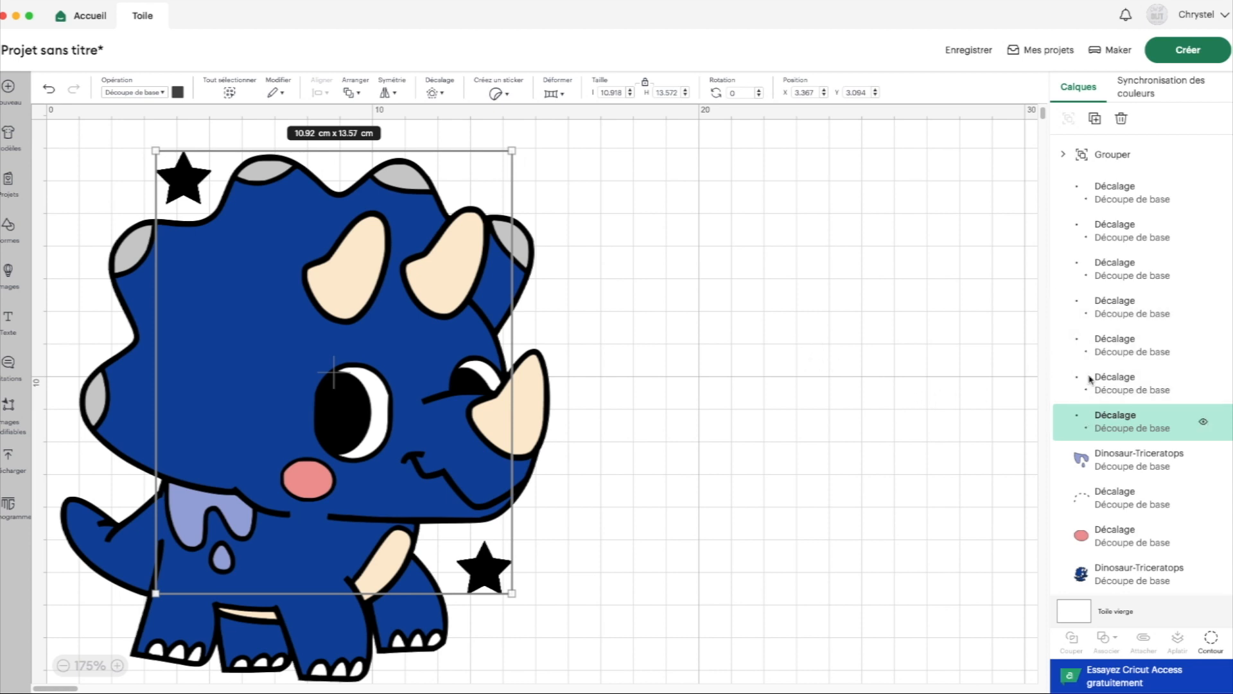
# - Set the colour of the topmost offset star layer to the cheek's pink, #ef9999
pyautogui.click(1101, 155)
pyautogui.click(1117, 195)
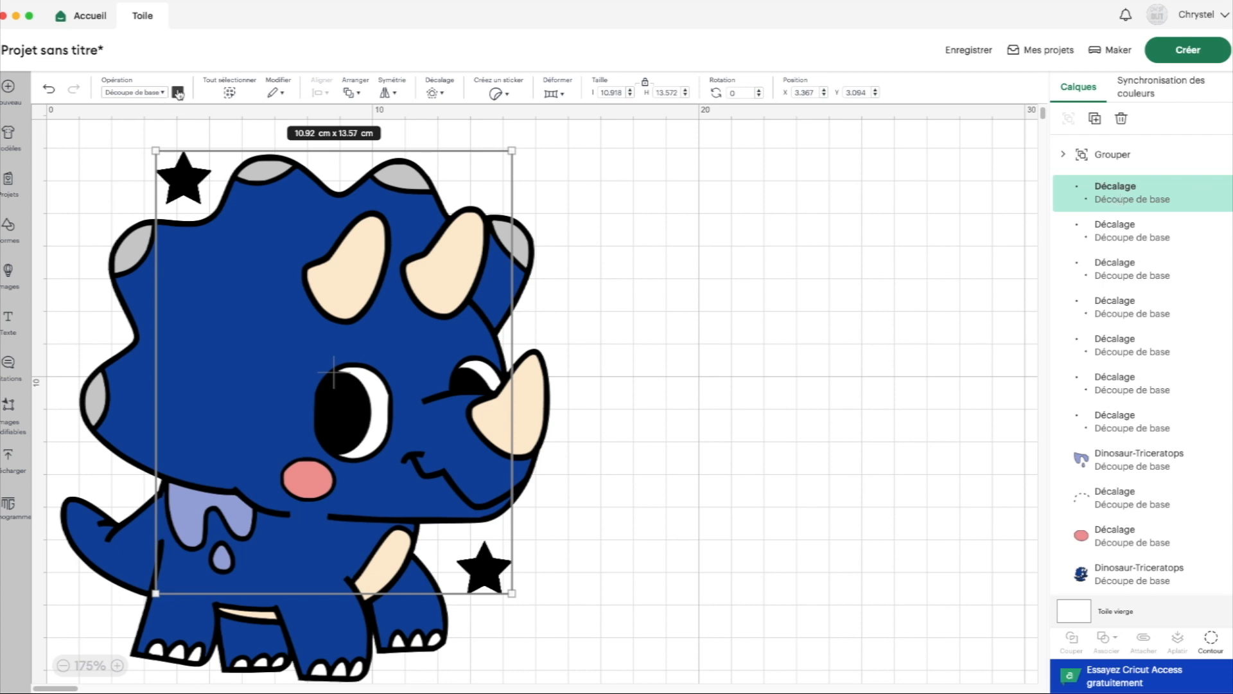
pyautogui.click(178, 93)
pyautogui.click(192, 205)
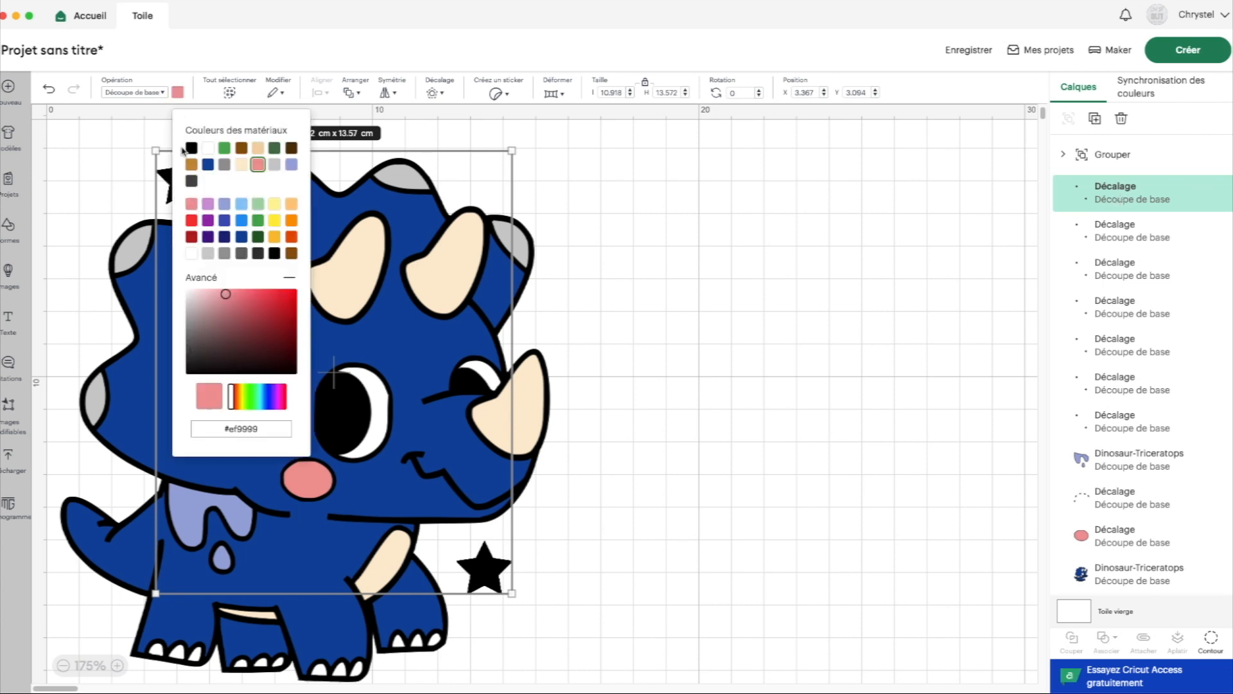
pyautogui.click(178, 93)
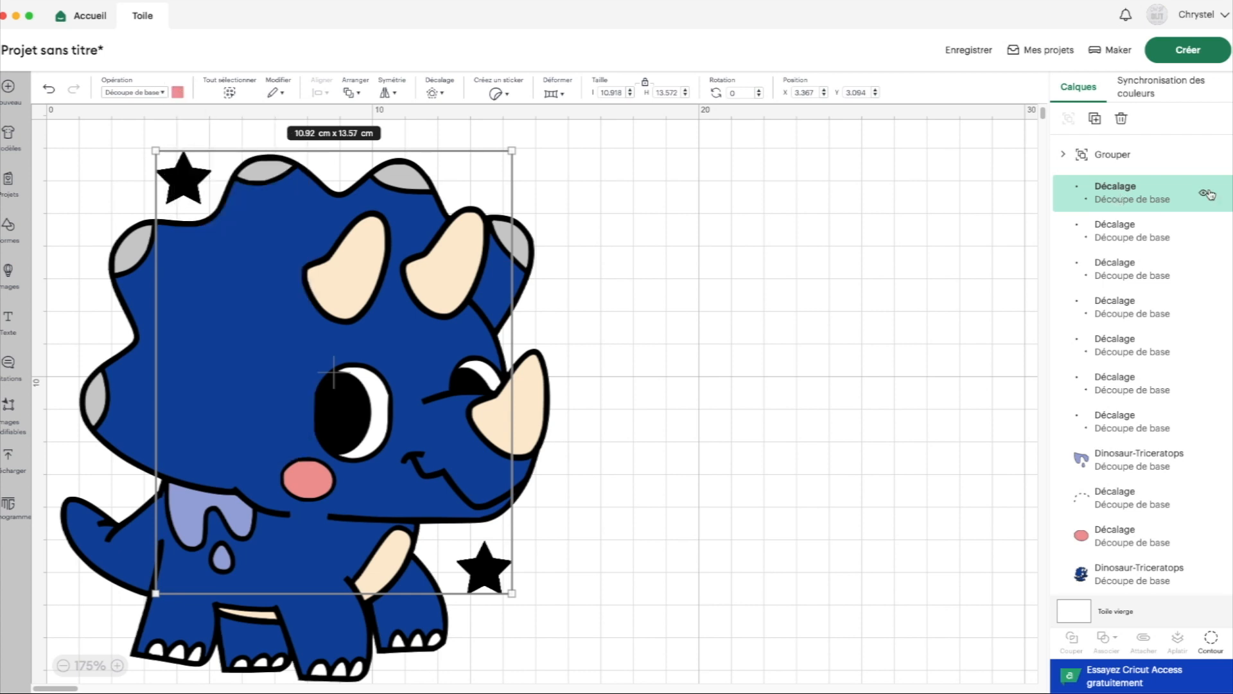
# - Hide the star group and the six other offset star layers, leaving only the pink stars displayed
pyautogui.click(1204, 154)
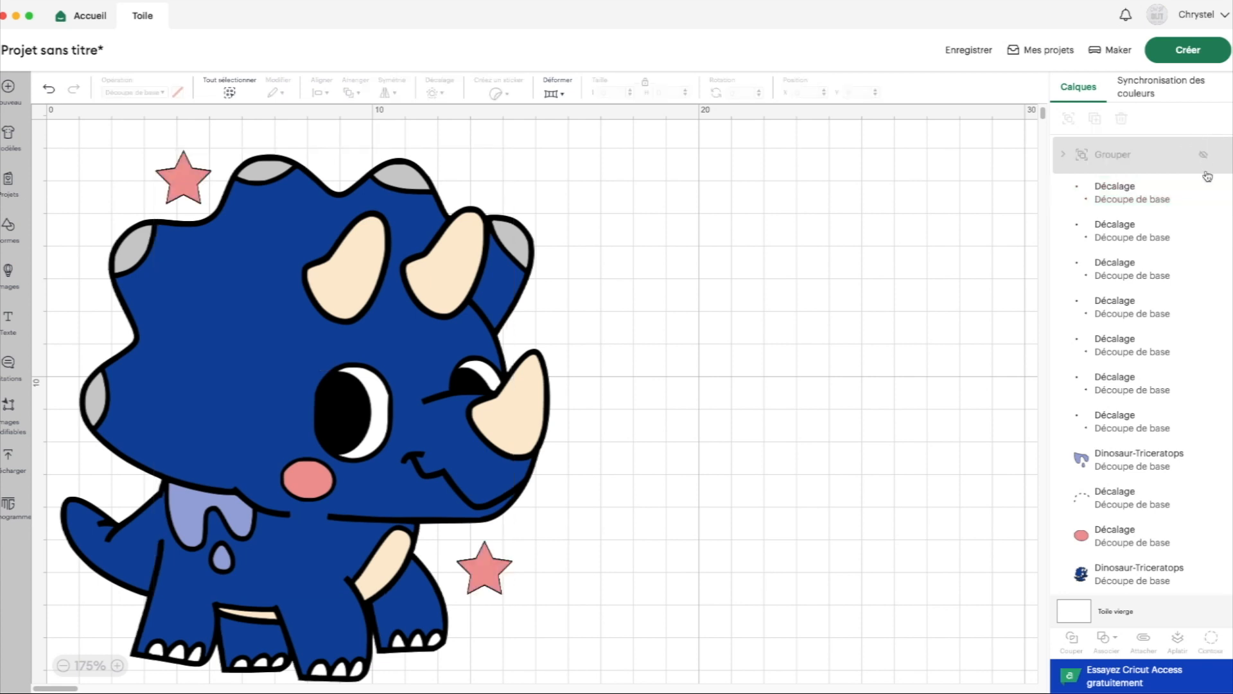
pyautogui.click(1204, 230)
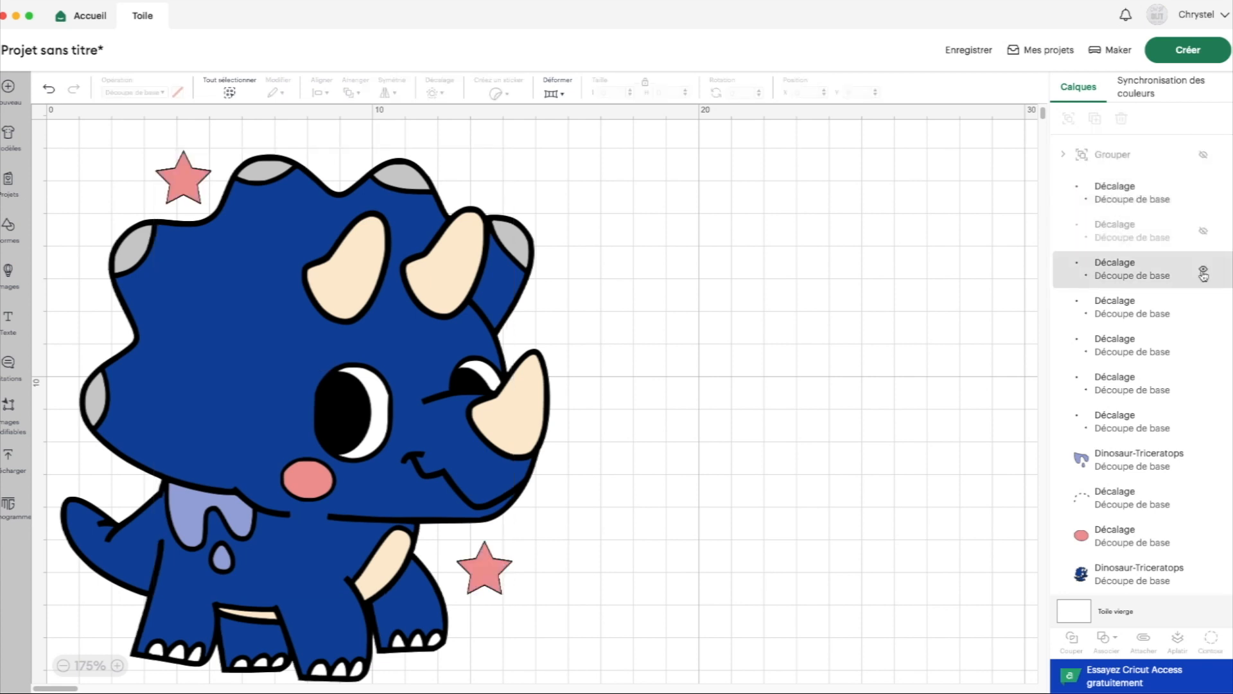
pyautogui.click(1203, 269)
pyautogui.click(1204, 307)
pyautogui.click(1204, 344)
pyautogui.click(1204, 383)
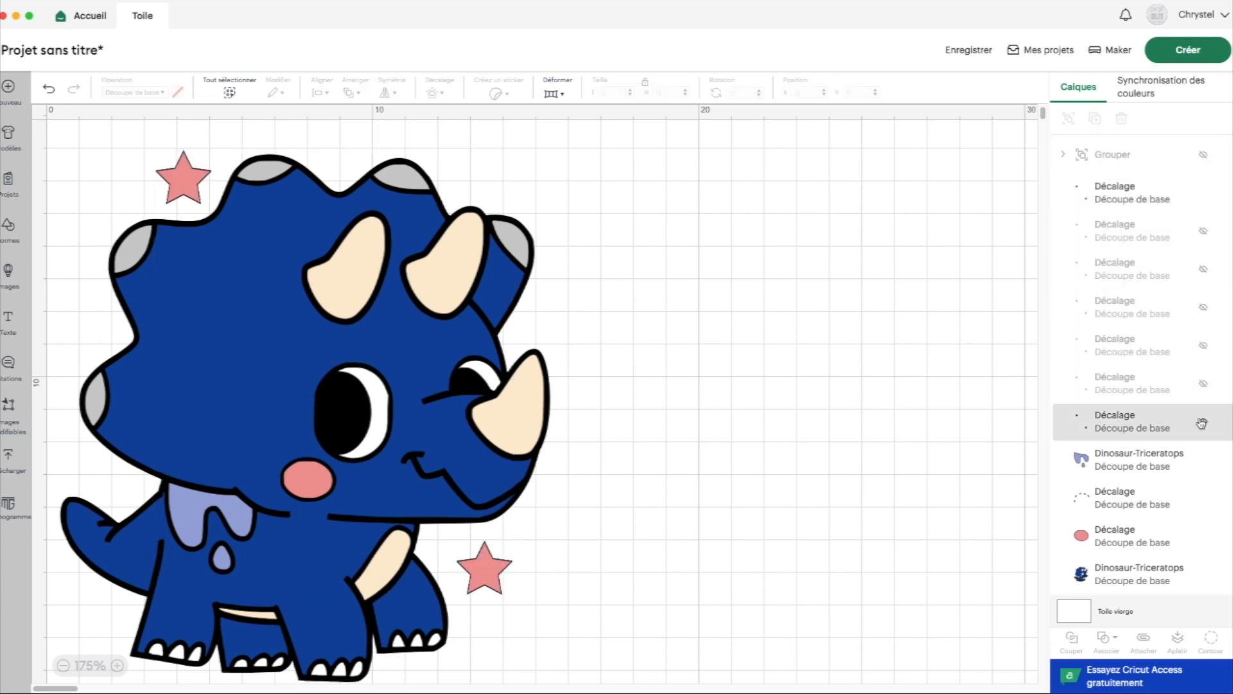
pyautogui.click(1202, 424)
# - Hide every triceratops layer except the pink cheek, including the silhouette, grey frill tips and lilac drips
pyautogui.scroll(-4, 1202, 385)
pyautogui.click(1201, 313)
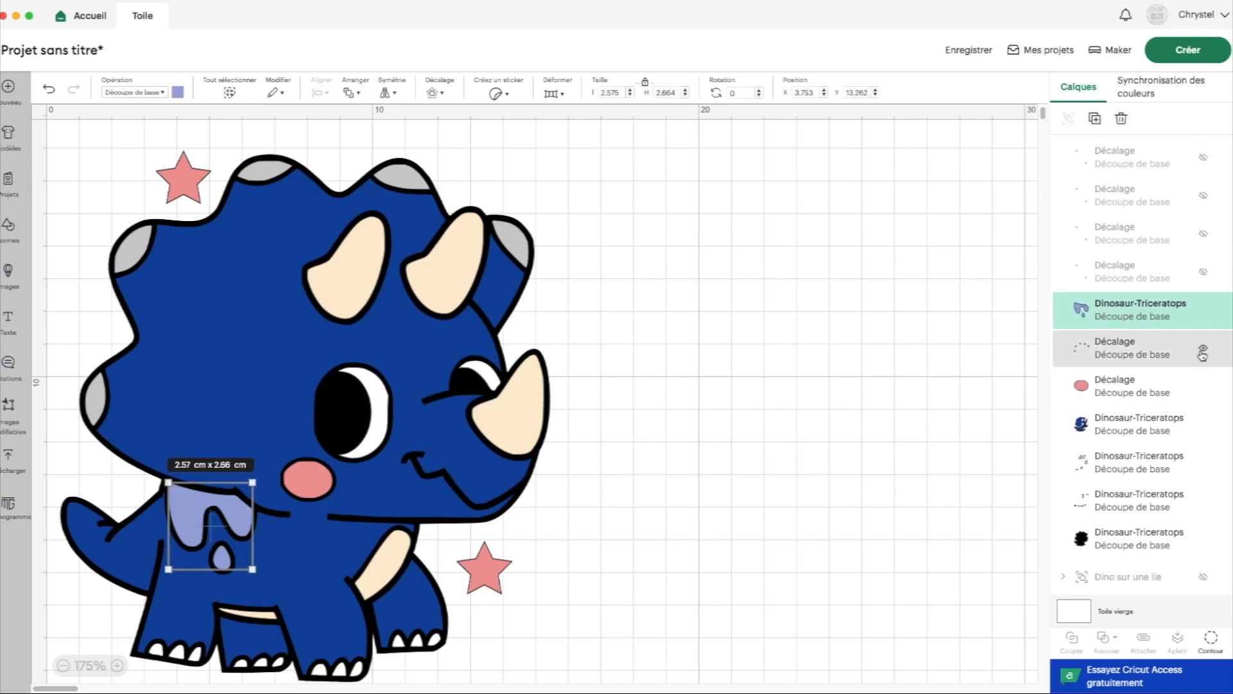
pyautogui.click(1203, 350)
pyautogui.click(1203, 424)
pyautogui.click(1203, 462)
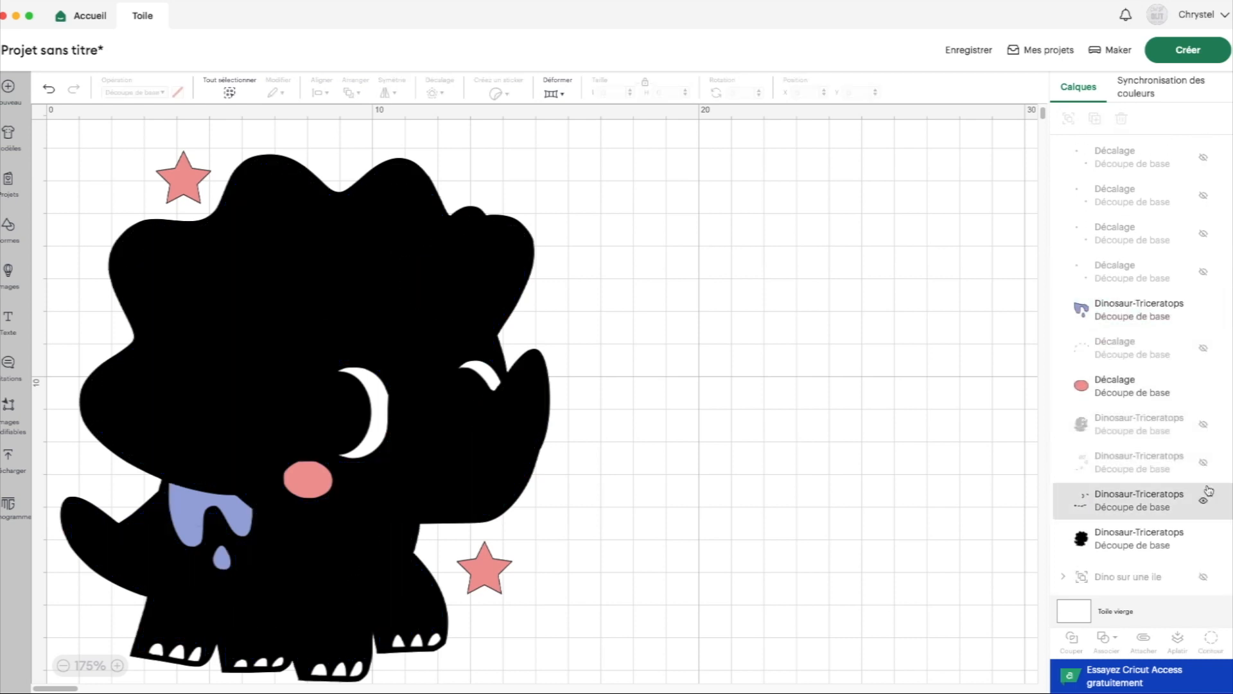
pyautogui.click(1204, 499)
pyautogui.click(1204, 539)
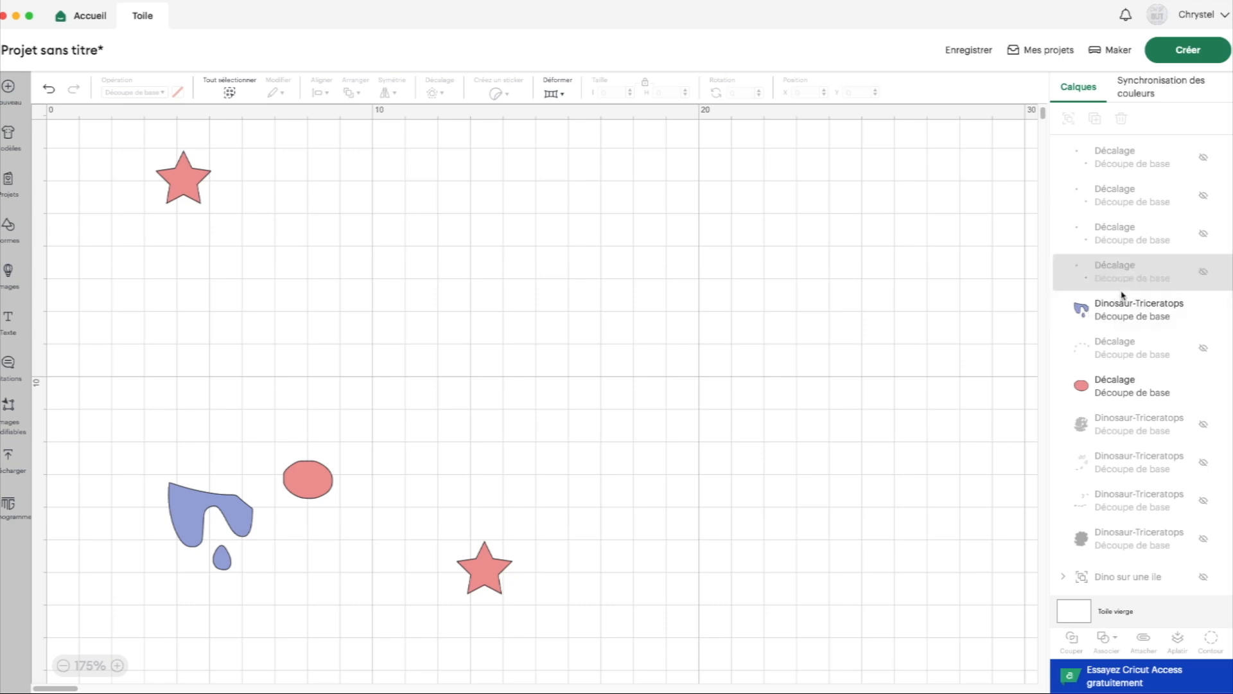
pyautogui.click(1203, 310)
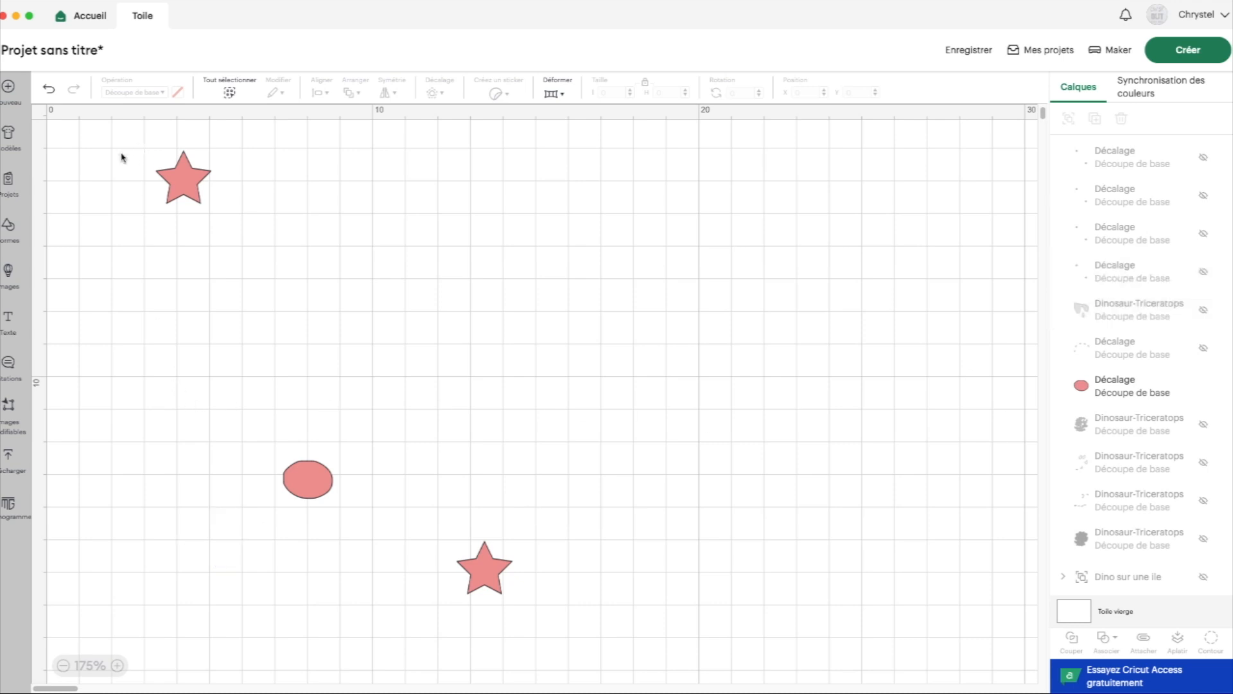
# - Weld the pink stars and the pink cheek into one layer and hide the result
pyautogui.moveTo(109, 146); pyautogui.dragTo(662, 598)
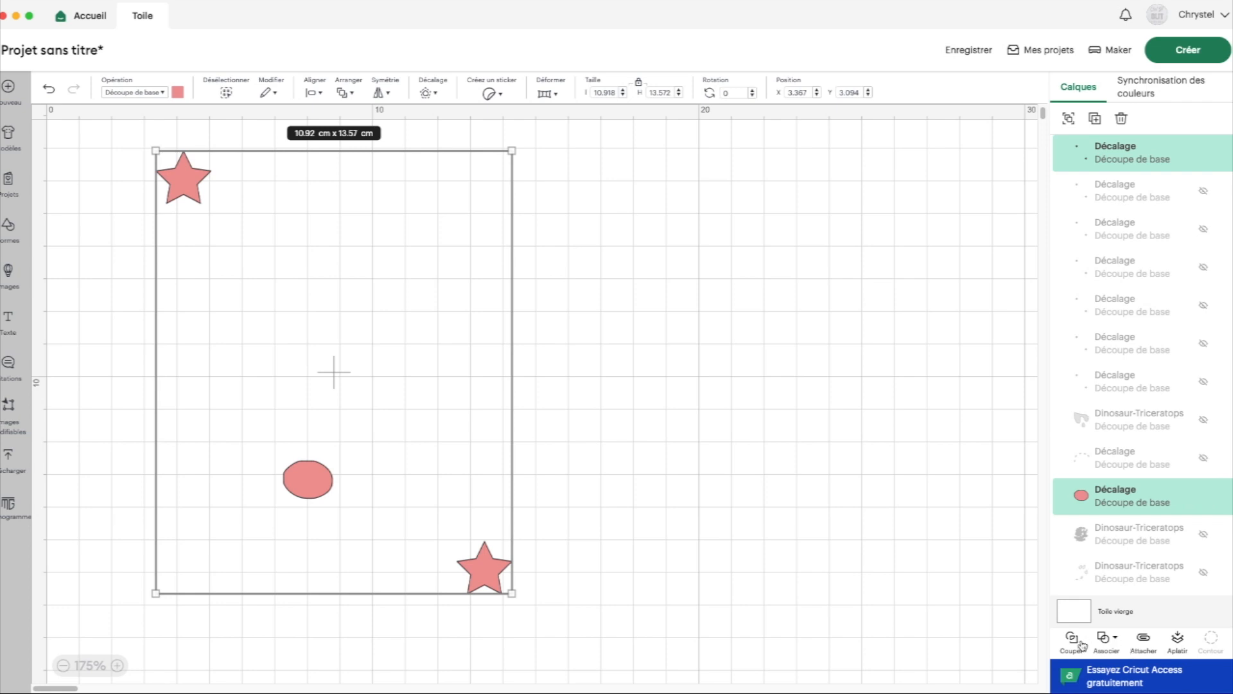
pyautogui.click(1118, 640)
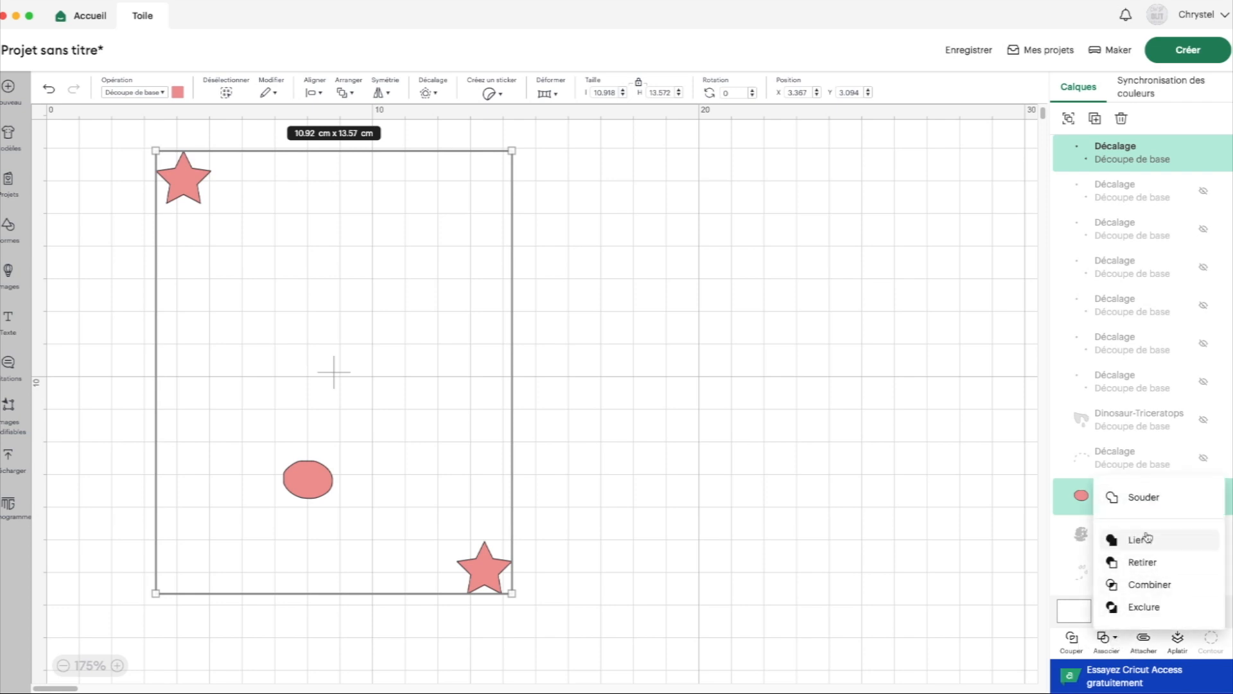
pyautogui.click(1147, 503)
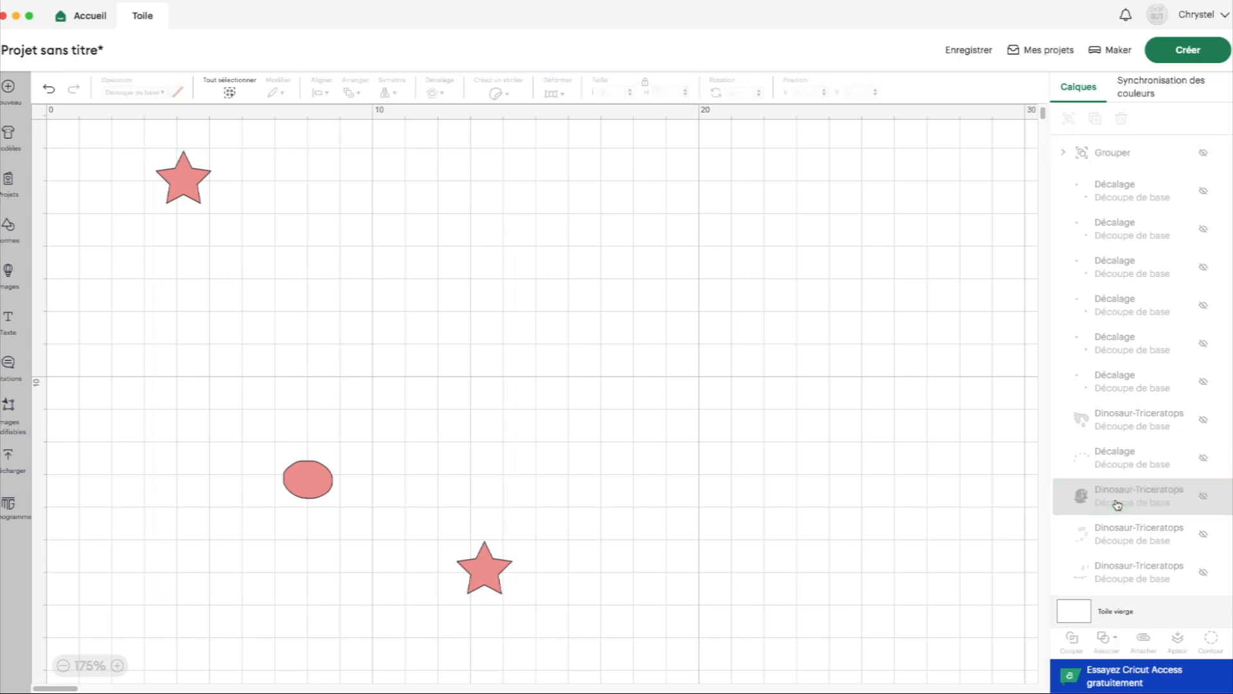
pyautogui.scroll(-1, 1036, 474)
pyautogui.scroll(-2, 1156, 355)
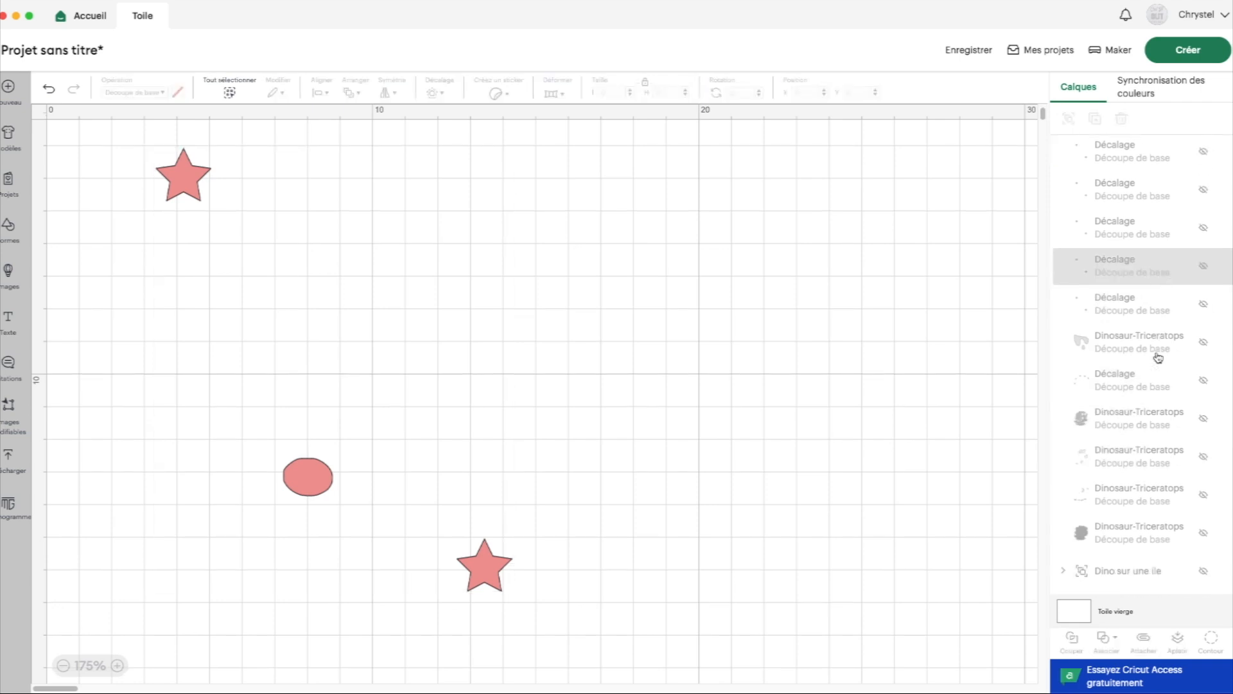
pyautogui.scroll(3, 1157, 356)
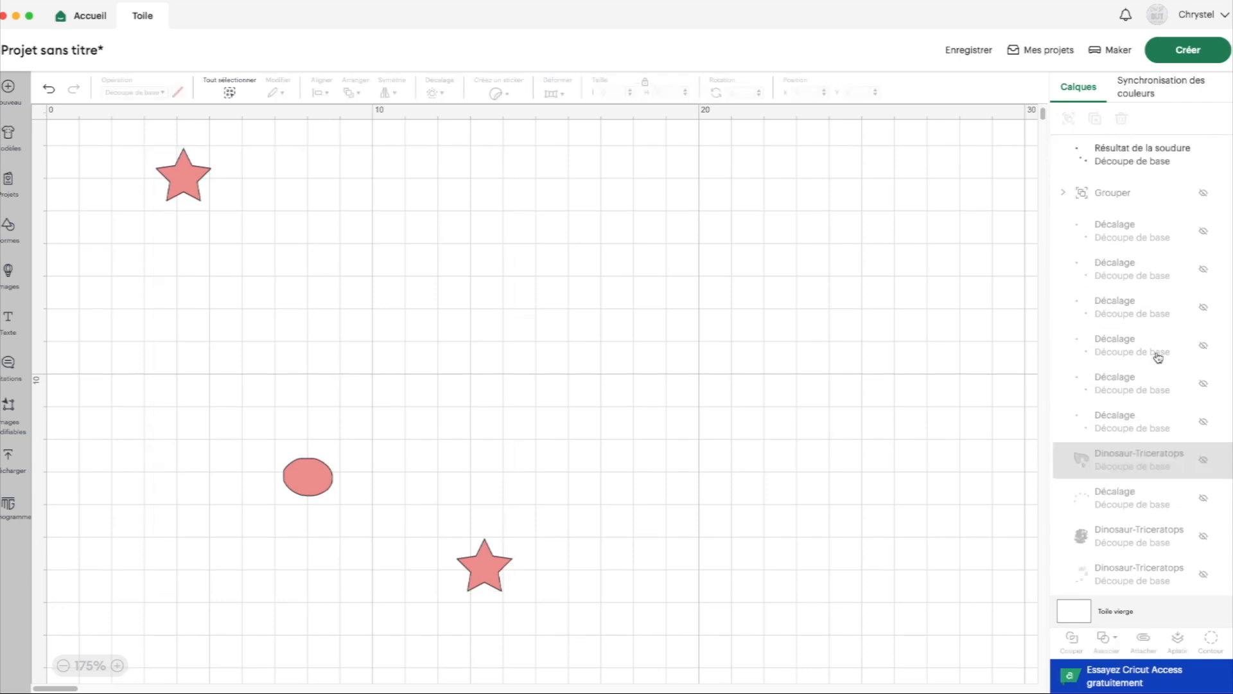
pyautogui.click(1205, 158)
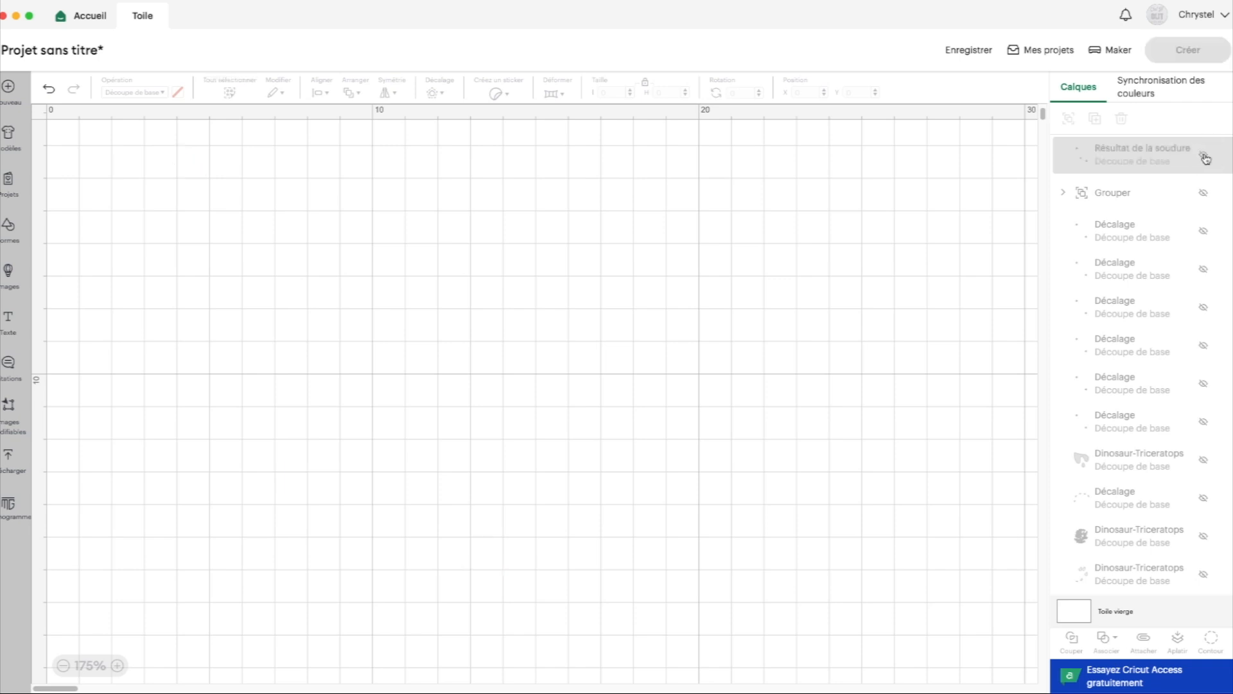
# - Show the black star group and the black triceratops silhouette and weld them into one layer
pyautogui.click(1204, 194)
pyautogui.scroll(-3, 1203, 493)
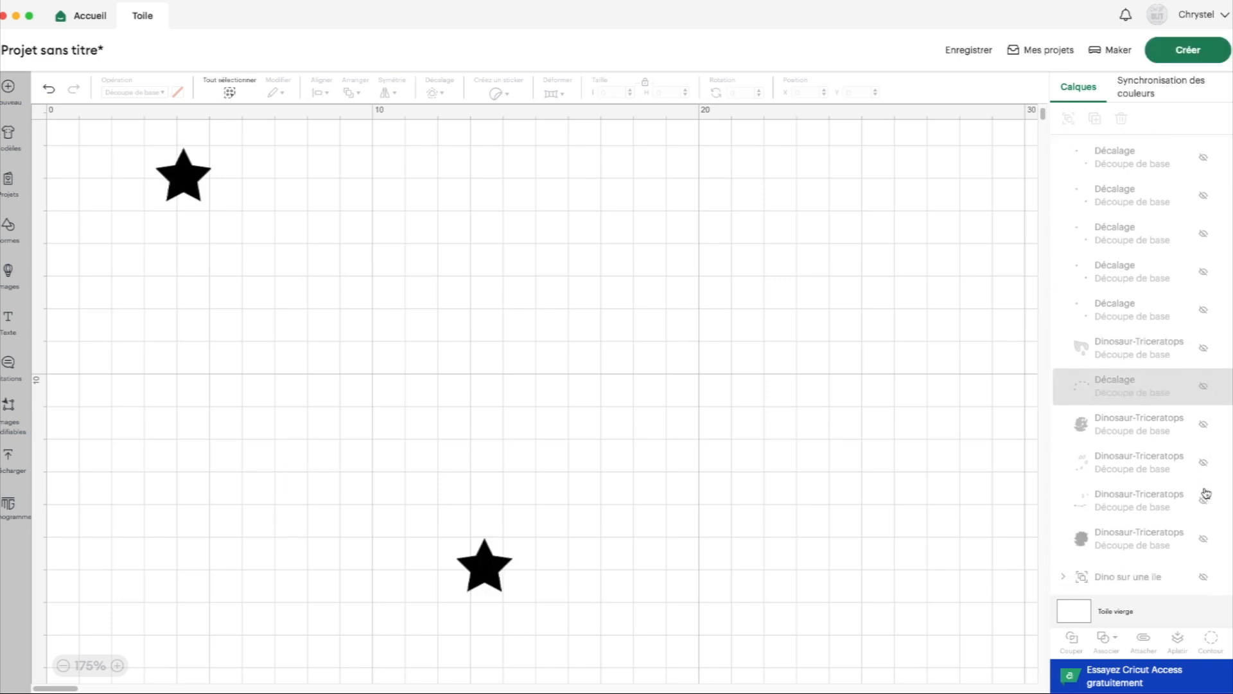
pyautogui.click(1205, 534)
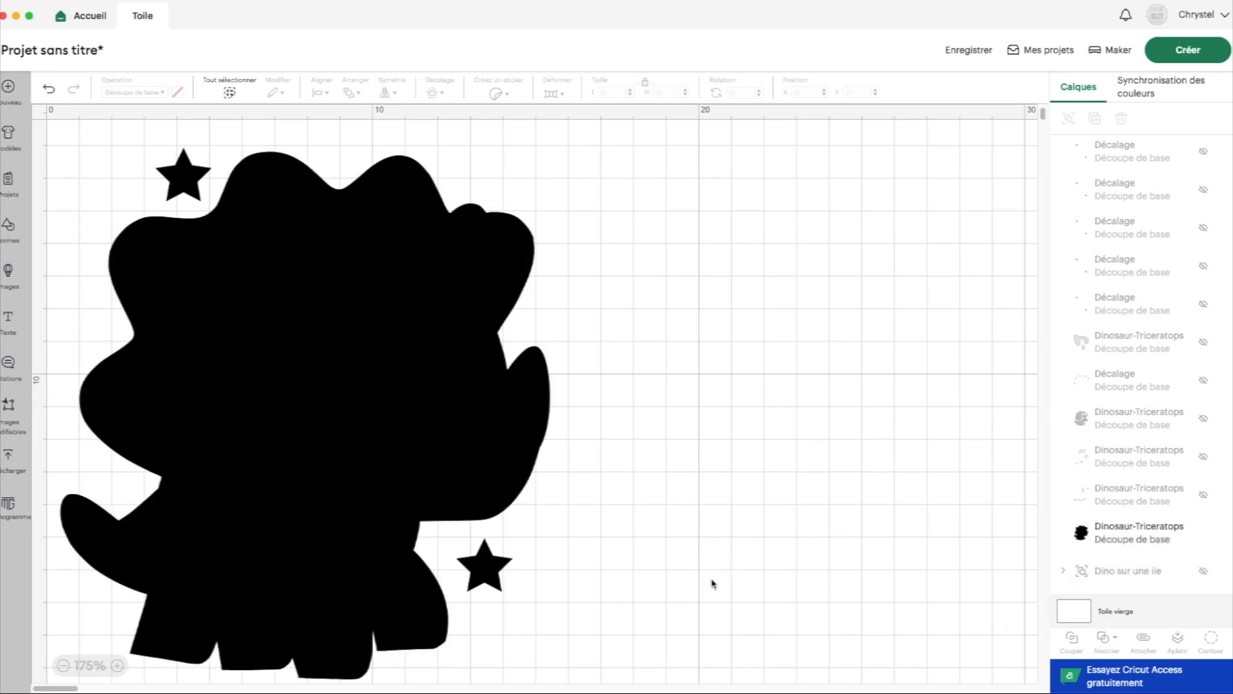
pyautogui.moveTo(652, 586); pyautogui.dragTo(169, 168)
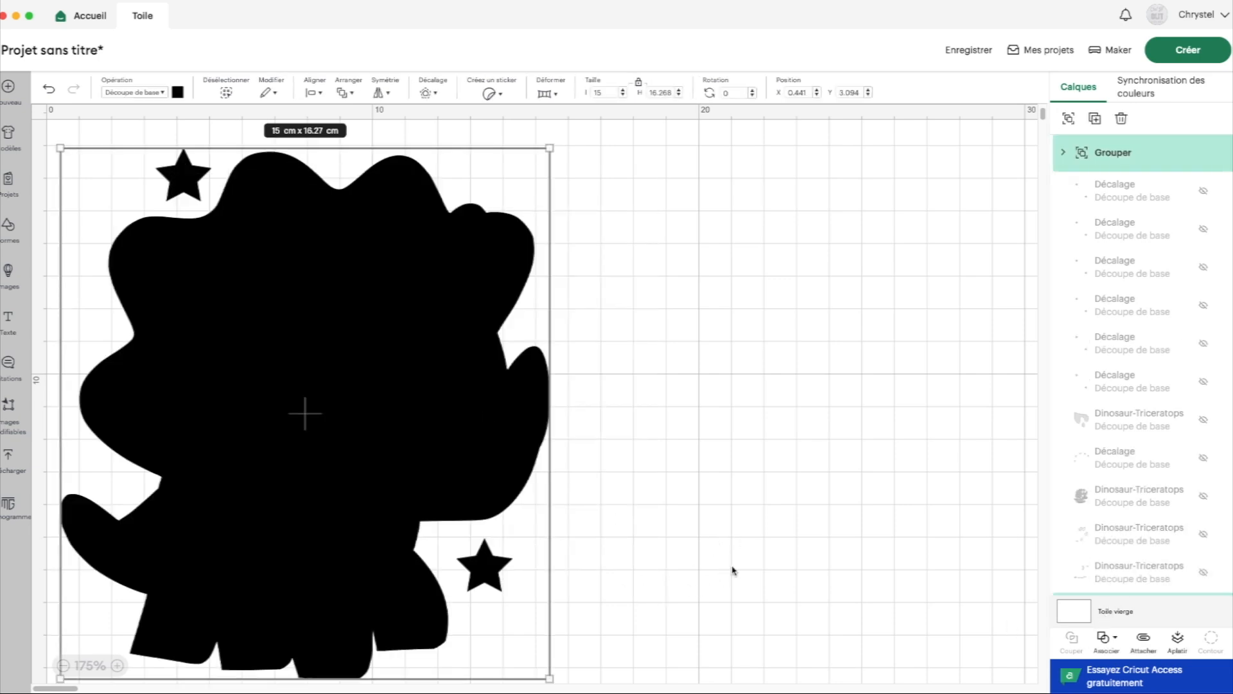
pyautogui.click(1115, 643)
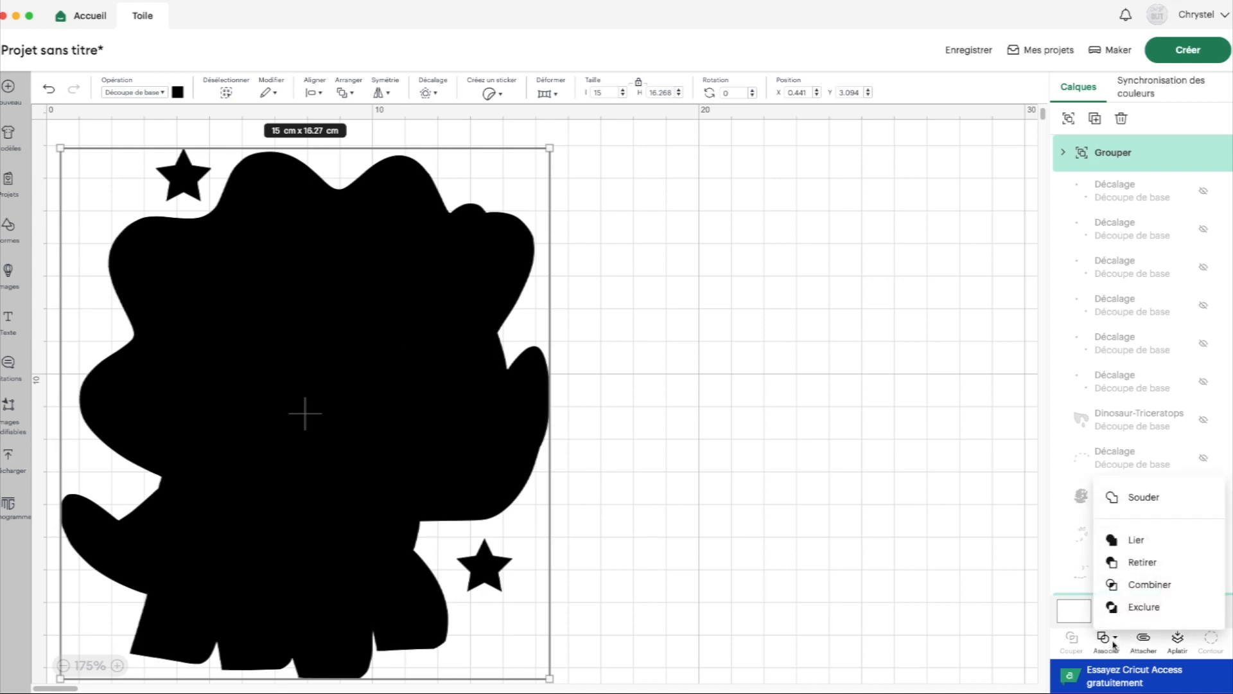
pyautogui.click(1126, 495)
# - Show an offset star layer and the lilac drips, weld them into one layer and hide the result
pyautogui.click(1205, 231)
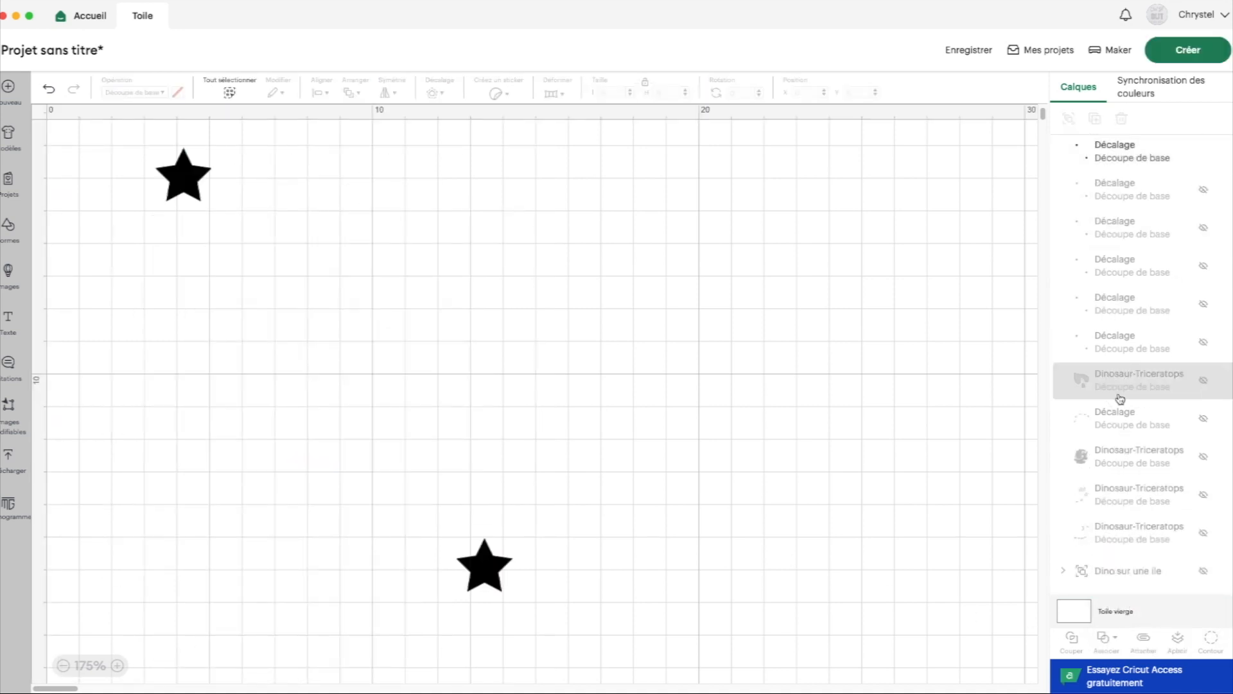
pyautogui.click(1204, 382)
pyautogui.moveTo(622, 623); pyautogui.dragTo(157, 151)
pyautogui.click(1114, 643)
pyautogui.click(1120, 499)
pyautogui.scroll(2, 1201, 161)
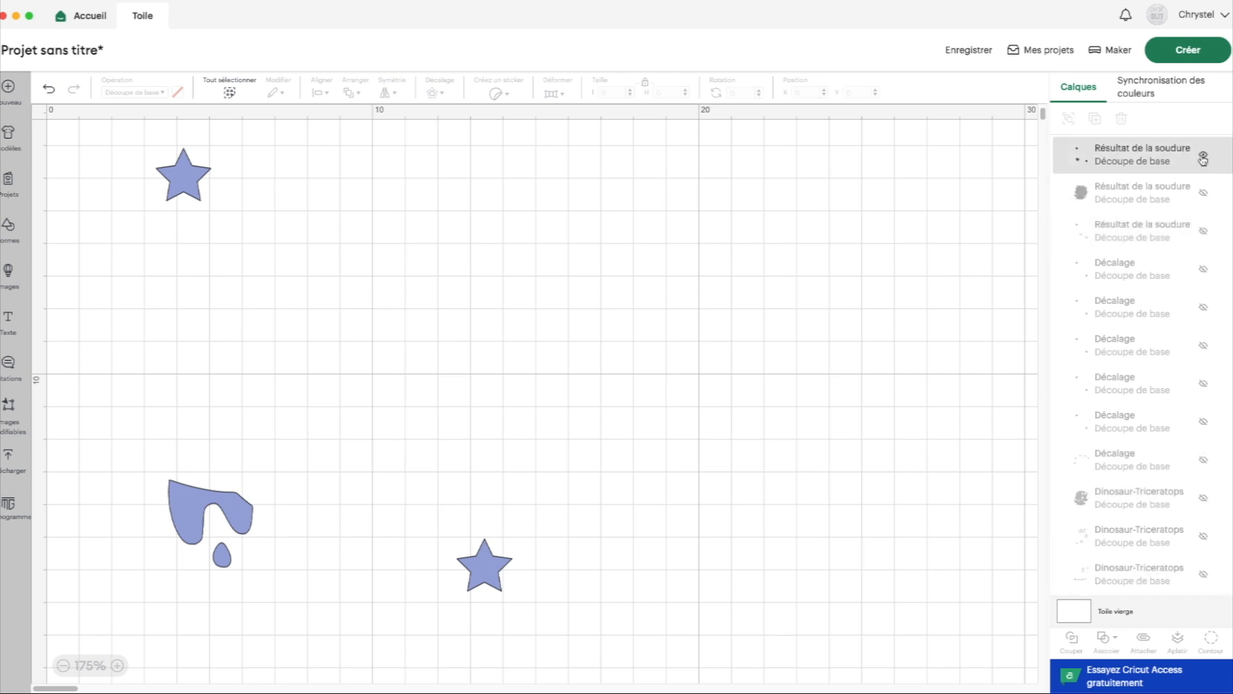
pyautogui.click(1203, 154)
# - Show another offset star layer with the white eye and claw parts, weld them together and hide the result
pyautogui.scroll(-2, 1203, 225)
pyautogui.click(1204, 228)
pyautogui.click(1203, 534)
pyautogui.moveTo(642, 634); pyautogui.dragTo(104, 128)
pyautogui.click(1109, 642)
pyautogui.click(1121, 498)
pyautogui.click(1204, 153)
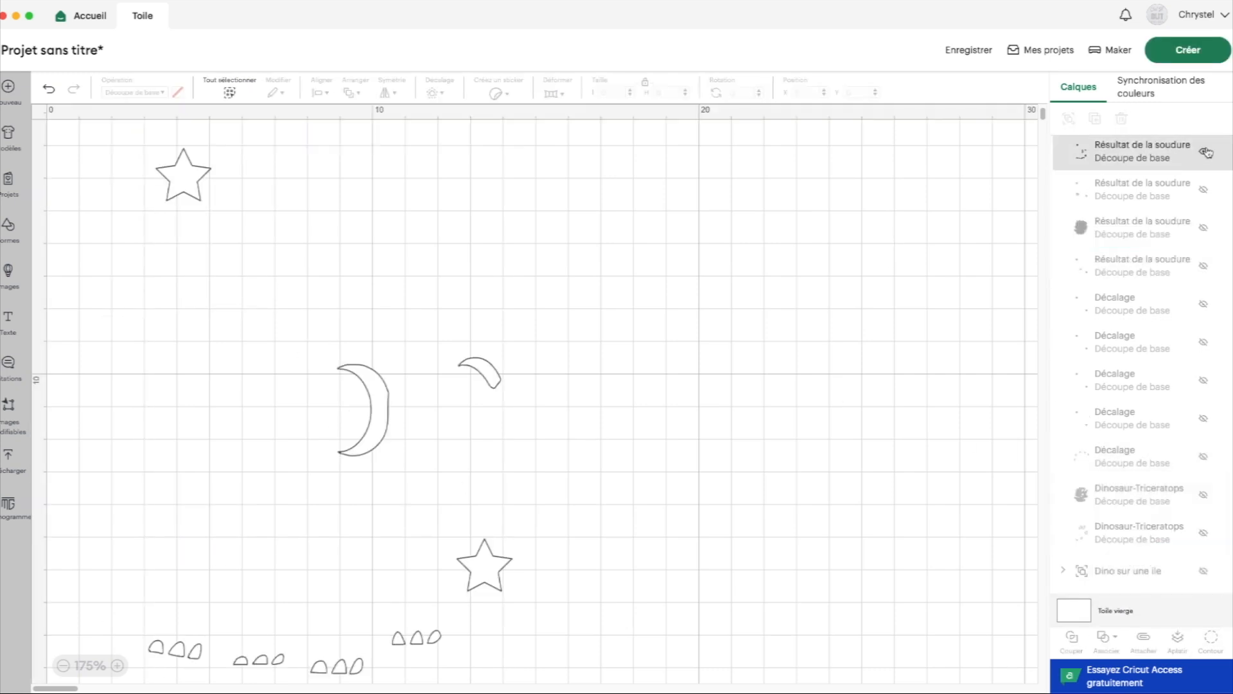
# - Show another offset star layer with the blue body, weld them into one layer and hide the result
pyautogui.click(1204, 303)
pyautogui.click(1205, 493)
pyautogui.moveTo(620, 626); pyautogui.dragTo(385, 446)
pyautogui.click(1110, 642)
pyautogui.click(1121, 498)
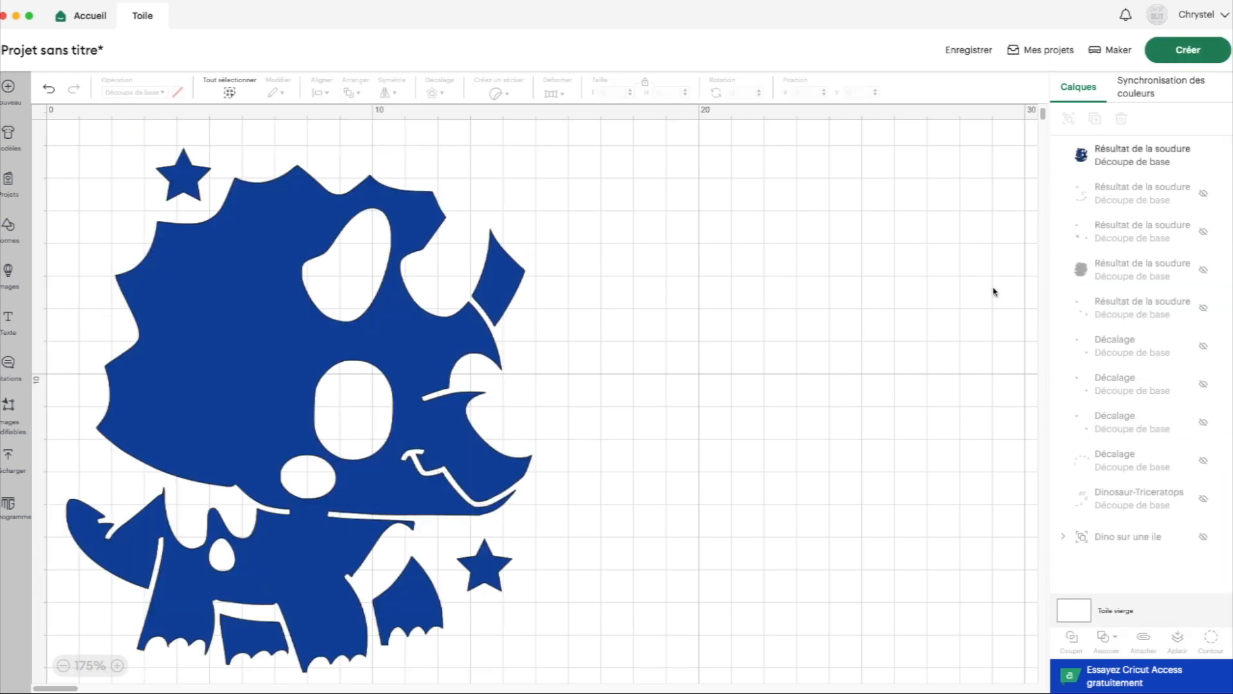
pyautogui.click(1204, 154)
# - Show another offset star layer with the cream horns and belly parts, weld them together and hide the result
pyautogui.click(1204, 346)
pyautogui.click(1204, 499)
pyautogui.moveTo(617, 627); pyautogui.dragTo(526, 422)
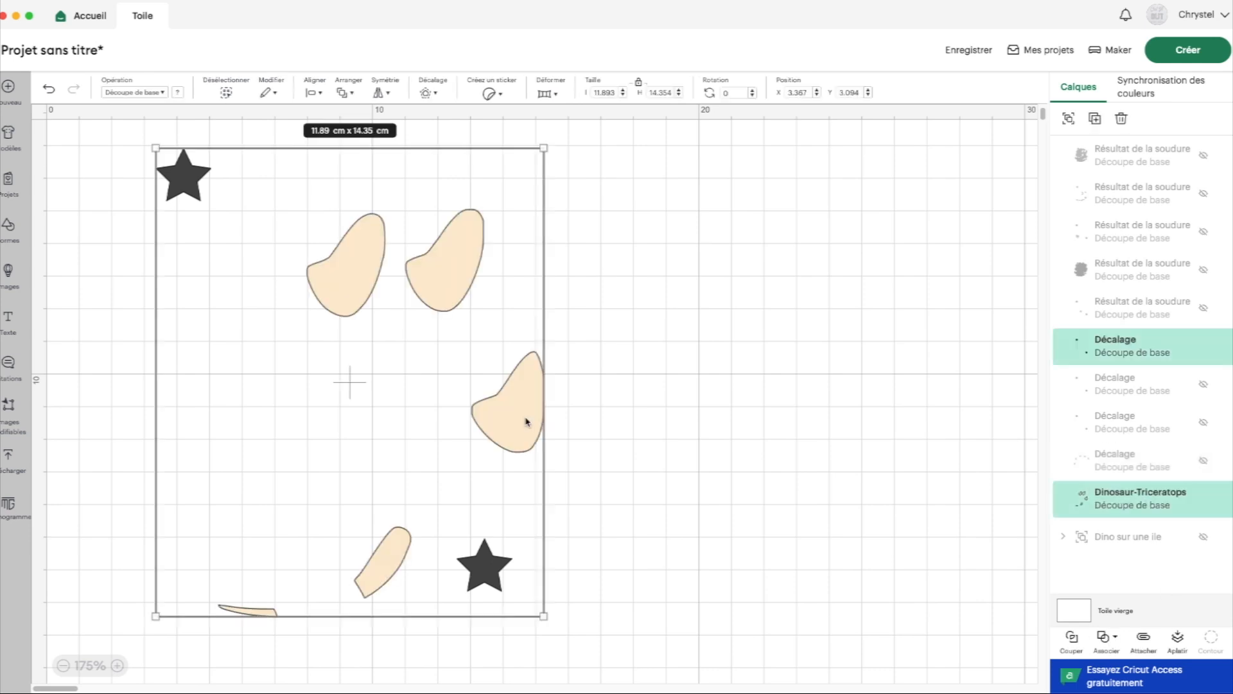
pyautogui.click(1110, 642)
pyautogui.click(1121, 499)
pyautogui.click(801, 503)
pyautogui.click(1205, 155)
# - Show the grey frill tips and an offset star layer, weld them into one layer and hide the result
pyautogui.click(1203, 460)
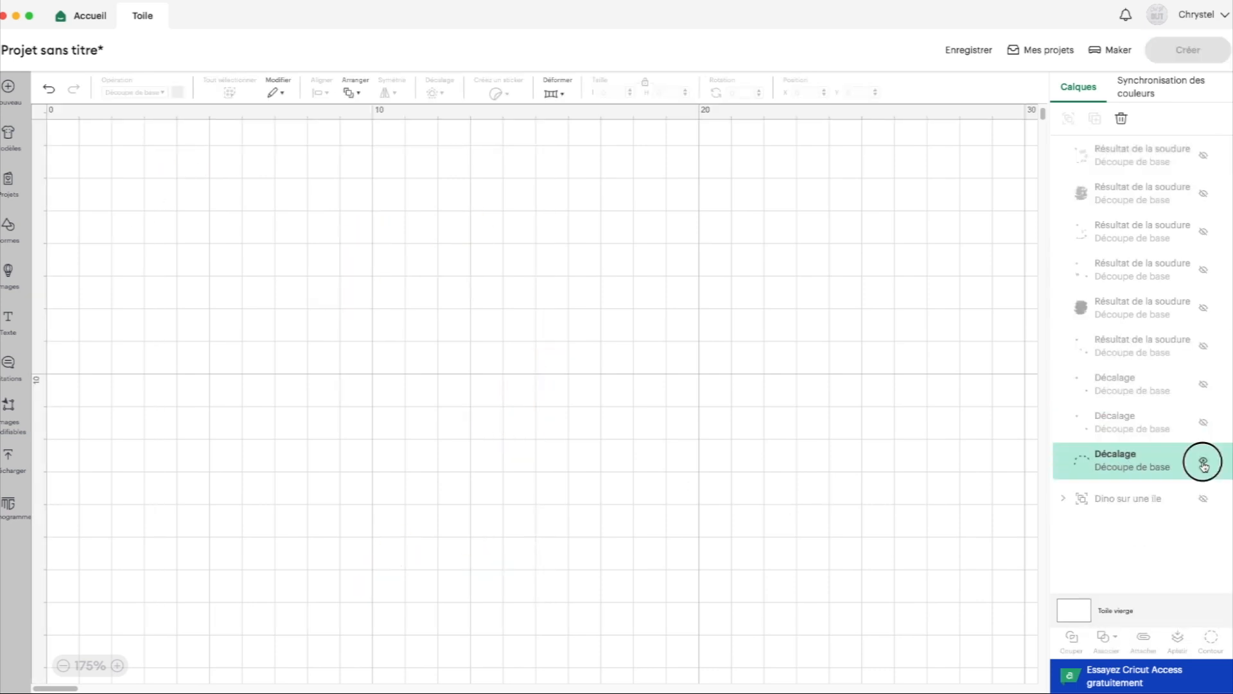
pyautogui.click(1205, 386)
pyautogui.press('super+a')
pyautogui.click(1117, 639)
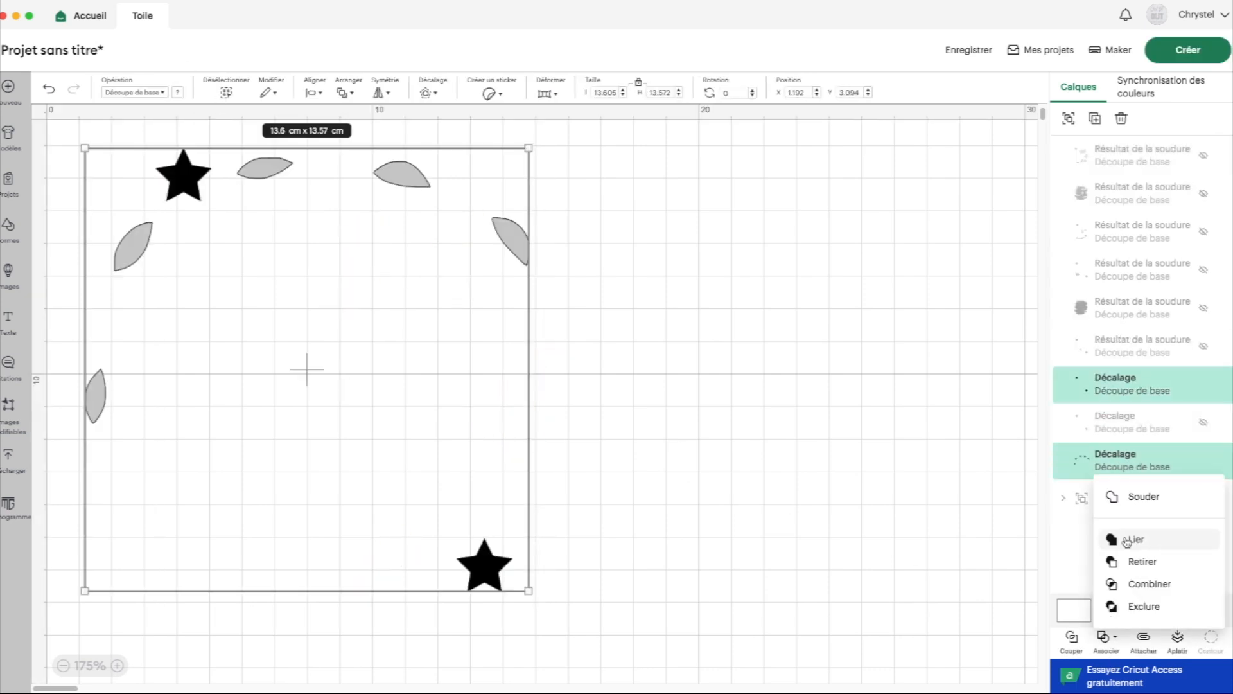
pyautogui.click(1123, 498)
pyautogui.click(1204, 155)
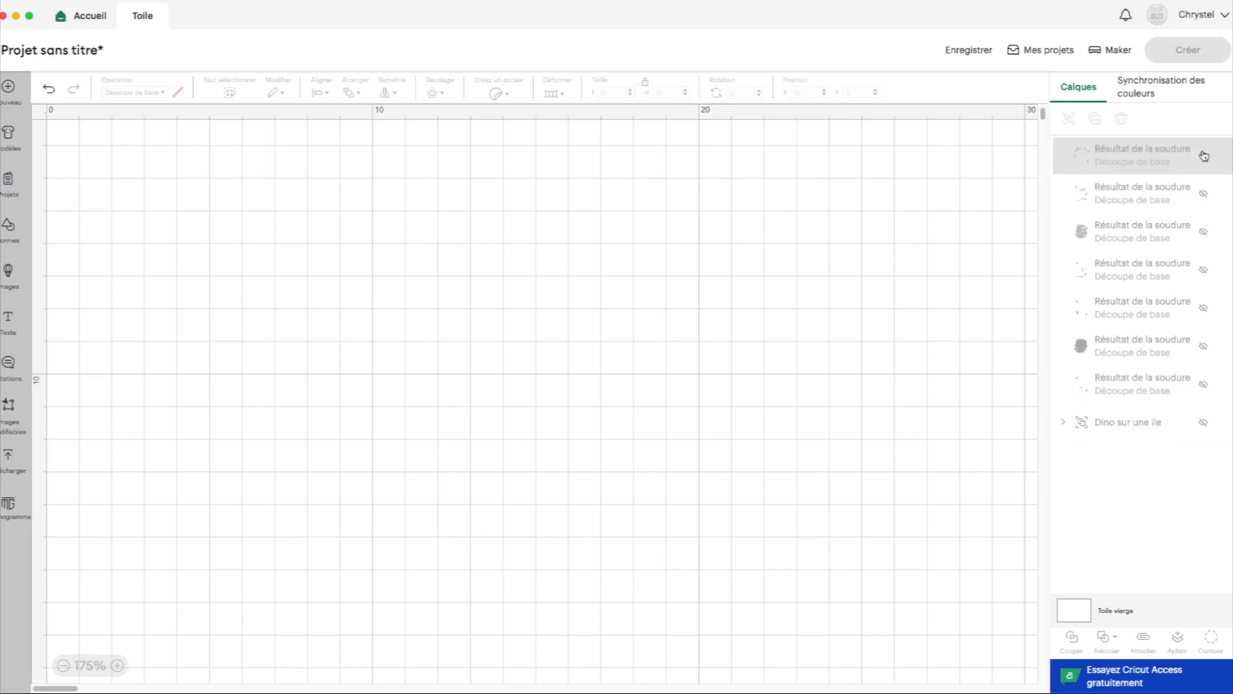
# - Make the welded grey, cream, blue, white, lilac and pink star layers visible again, leaving the black silhouette hidden
pyautogui.click(1203, 154)
pyautogui.click(1203, 193)
pyautogui.click(1204, 233)
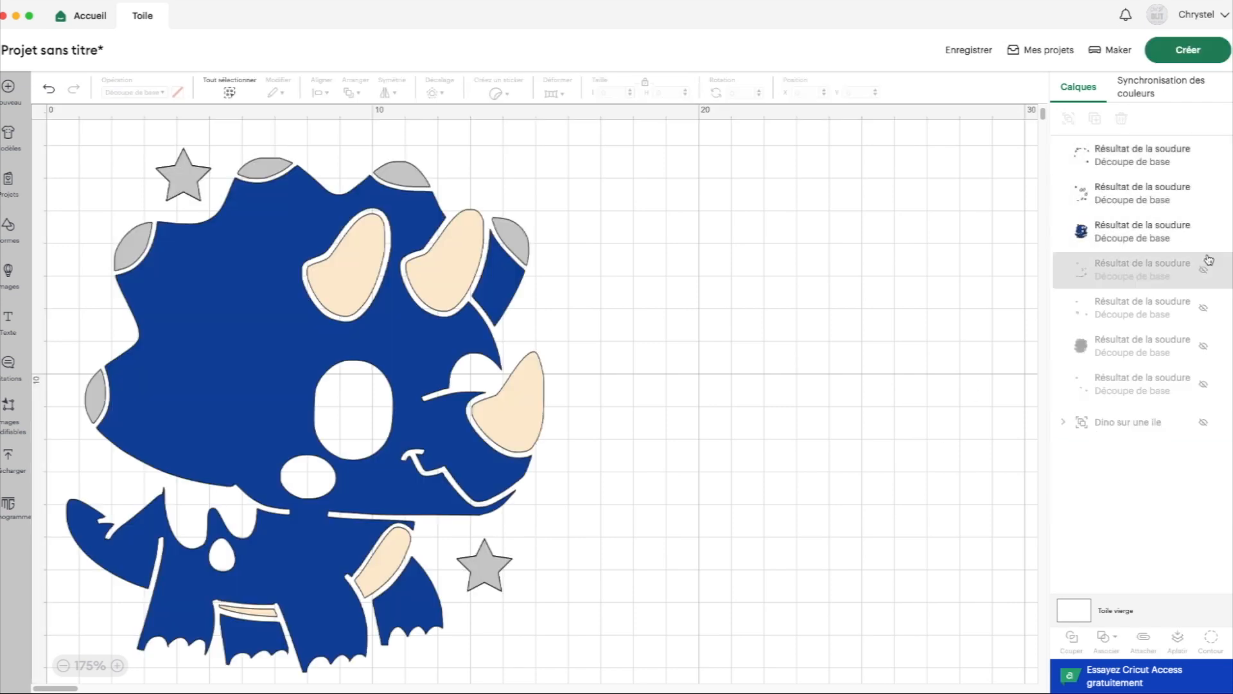
pyautogui.click(1204, 270)
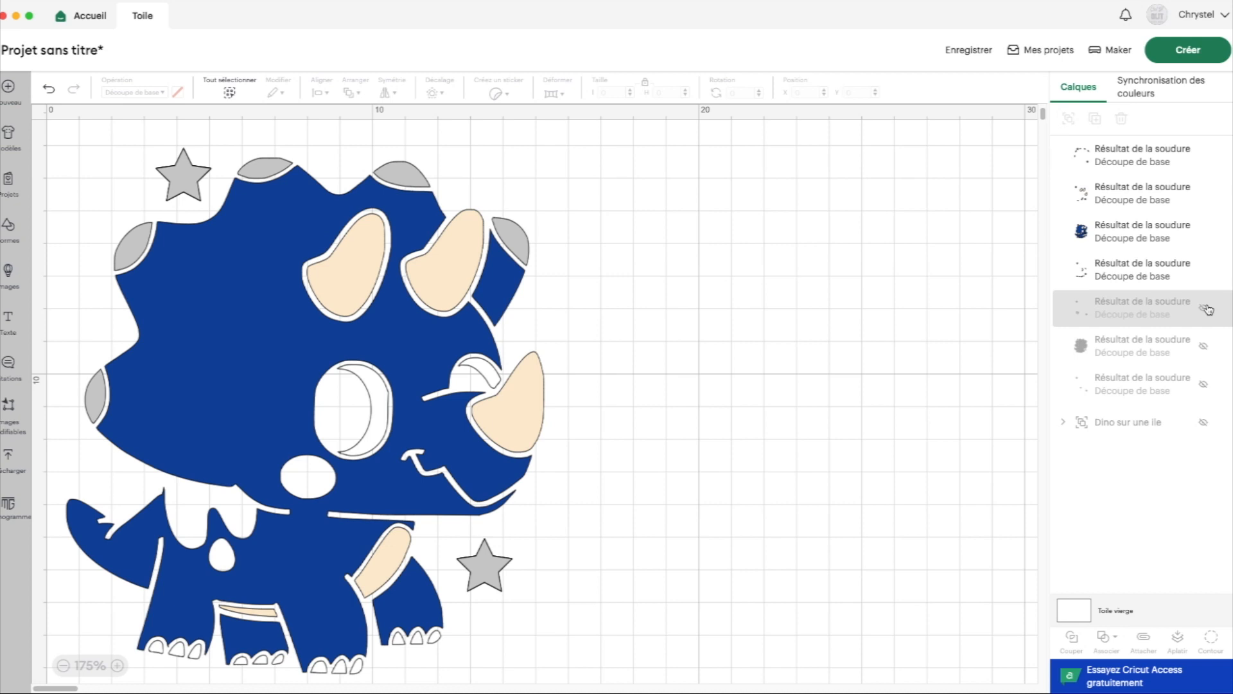
pyautogui.click(1205, 308)
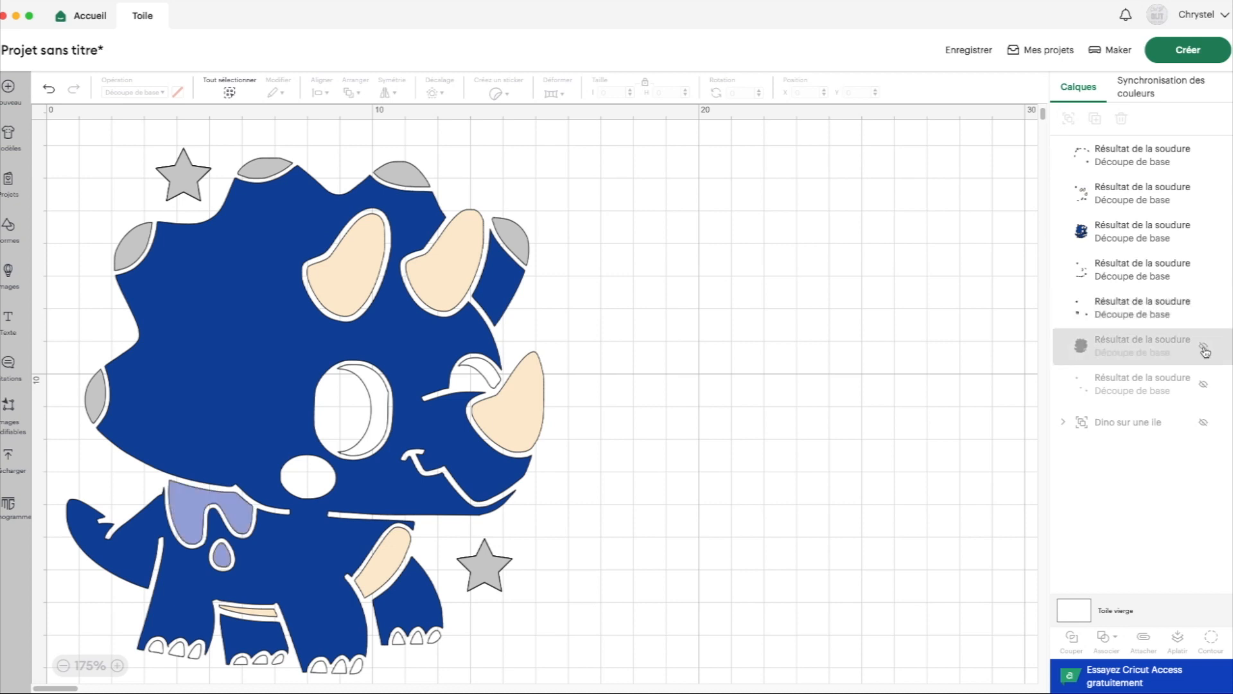
pyautogui.click(1204, 385)
# - Move the welded pink cheek layer above the black silhouette layer and make the silhouette visible
pyautogui.moveTo(1148, 385); pyautogui.dragTo(1143, 321)
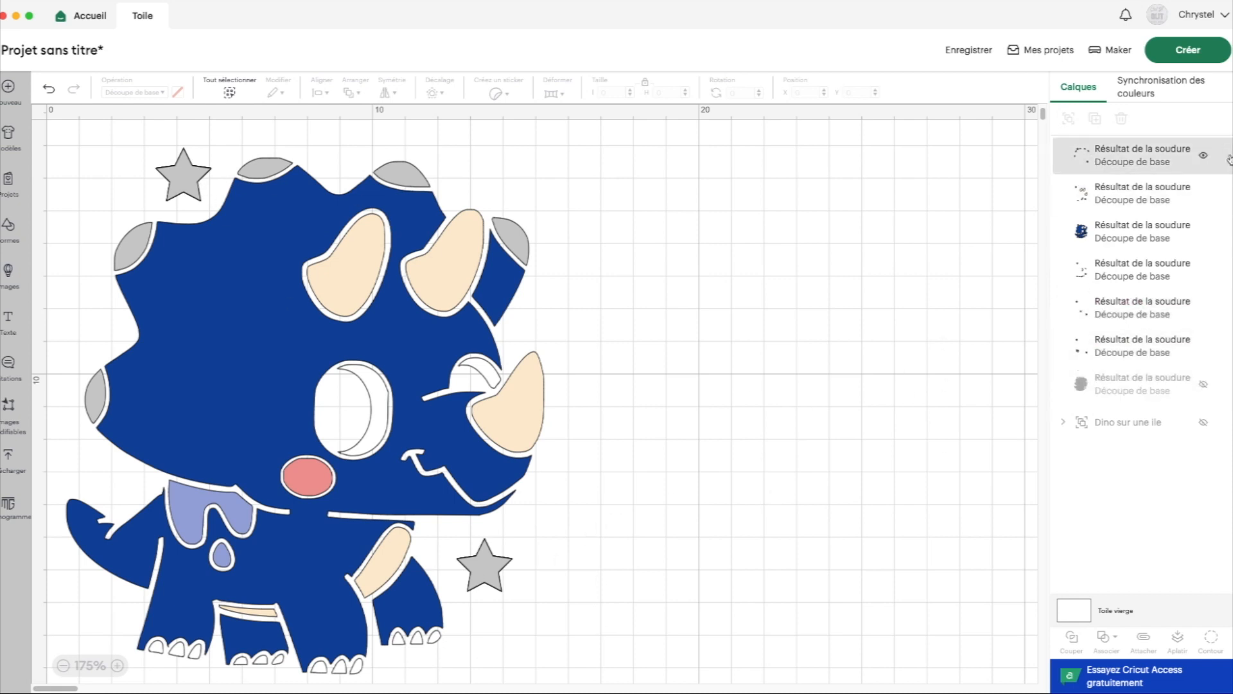
pyautogui.click(1204, 159)
pyautogui.click(1205, 160)
pyautogui.click(1205, 159)
pyautogui.click(1205, 159)
pyautogui.click(1204, 385)
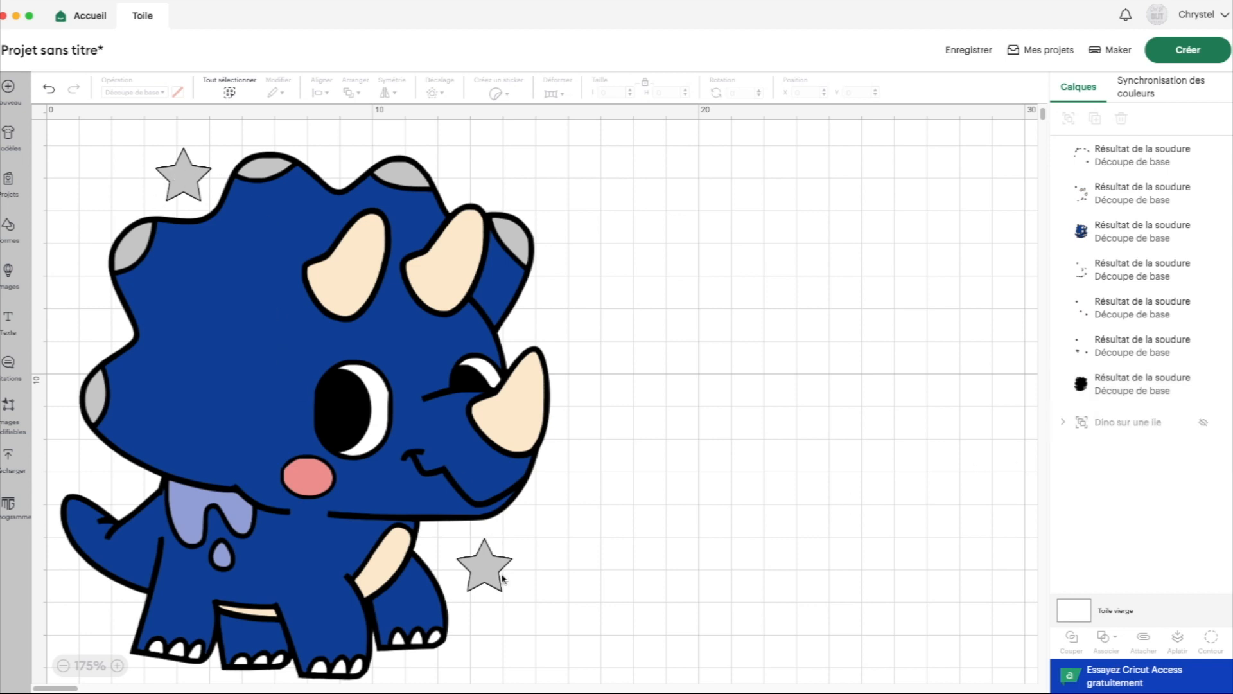
# - Open the cut preparation without saving the project and examine the star placement on the white, grey, black and pink mats
pyautogui.click(1200, 57)
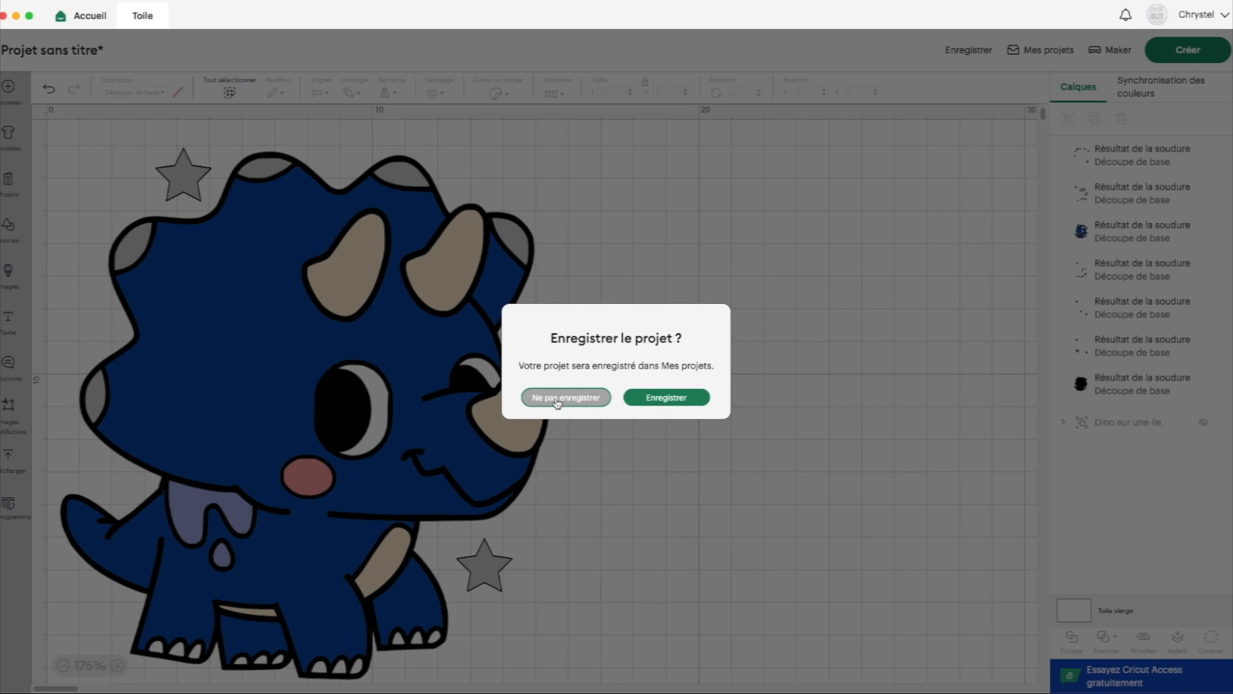
pyautogui.click(556, 399)
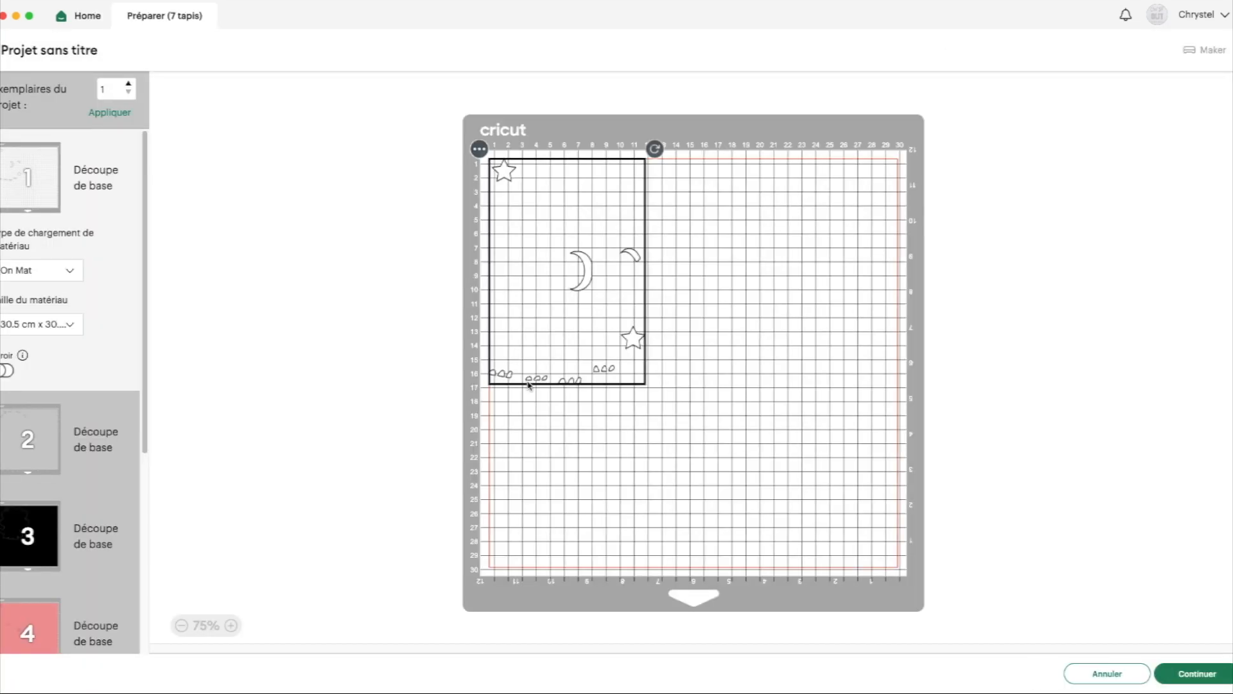
pyautogui.click(39, 453)
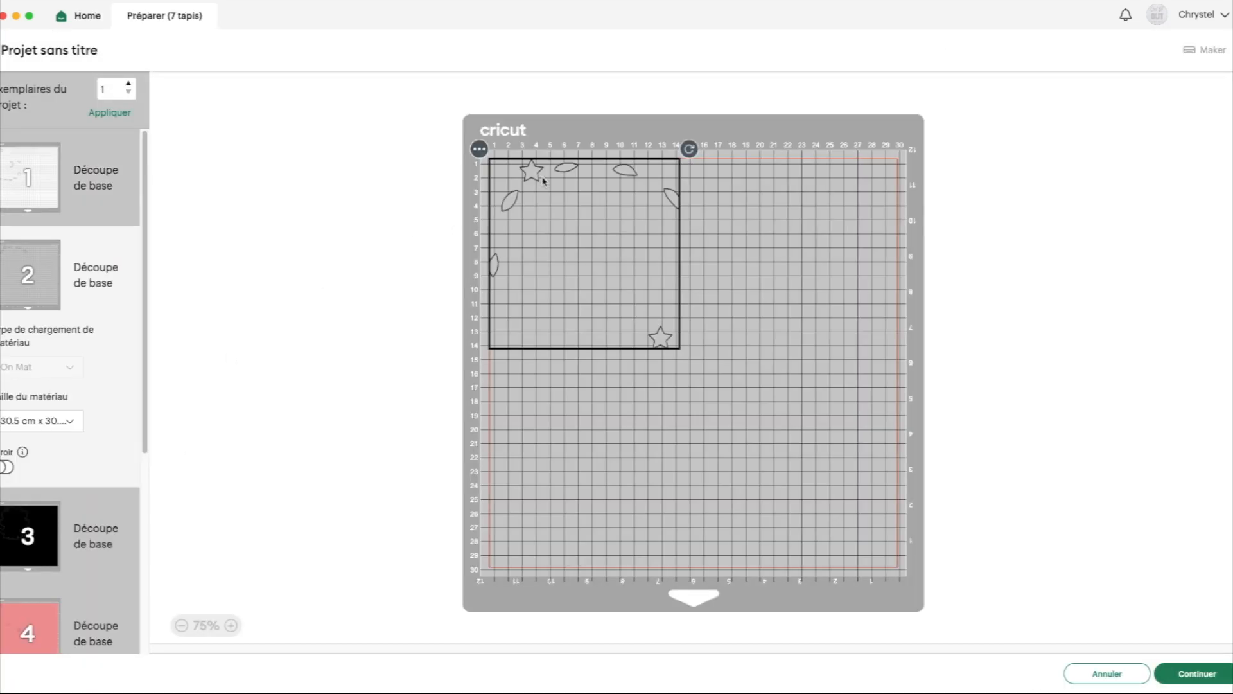
pyautogui.click(52, 539)
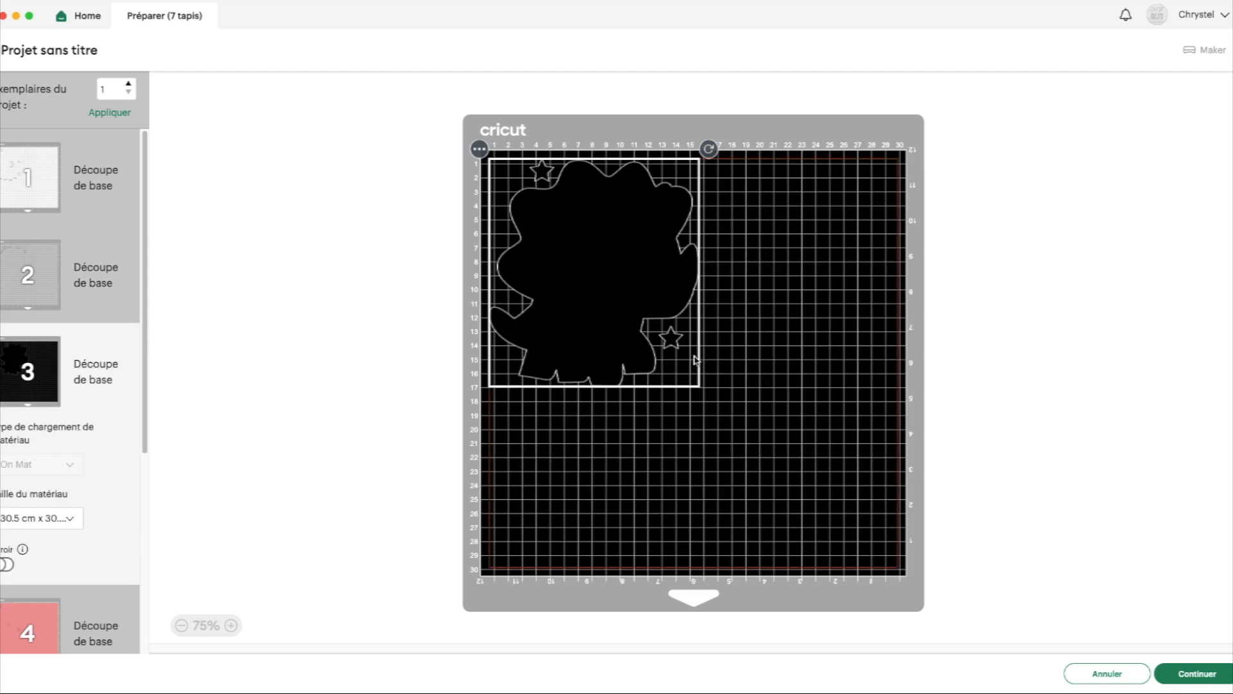
pyautogui.click(23, 617)
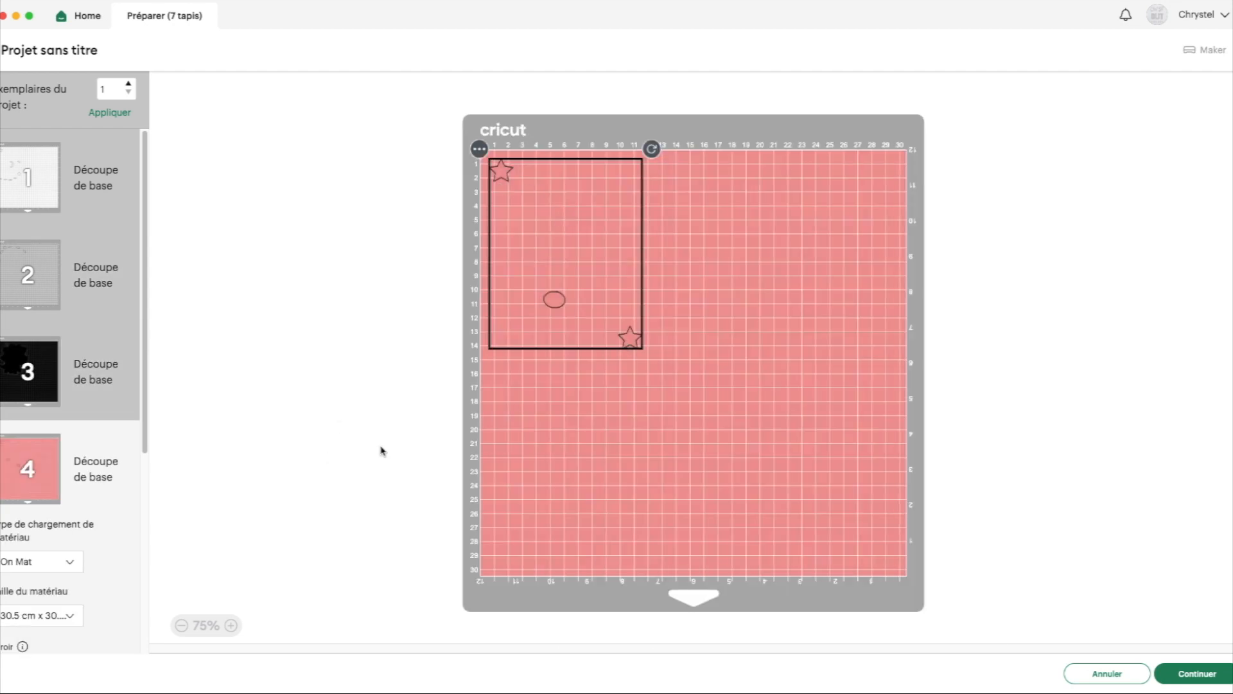
# - Examine the star placement on the cream, blue and lilac mats, and cancel the cut preparation
pyautogui.scroll(-5, 72, 582)
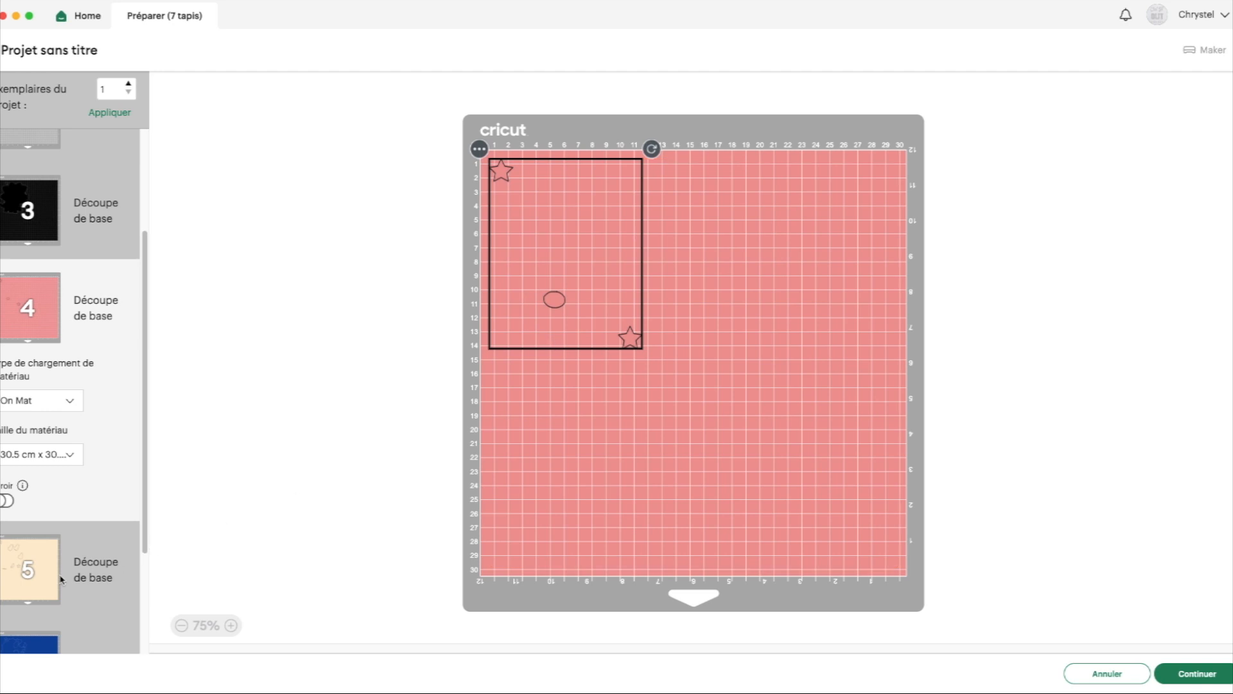
pyautogui.click(49, 571)
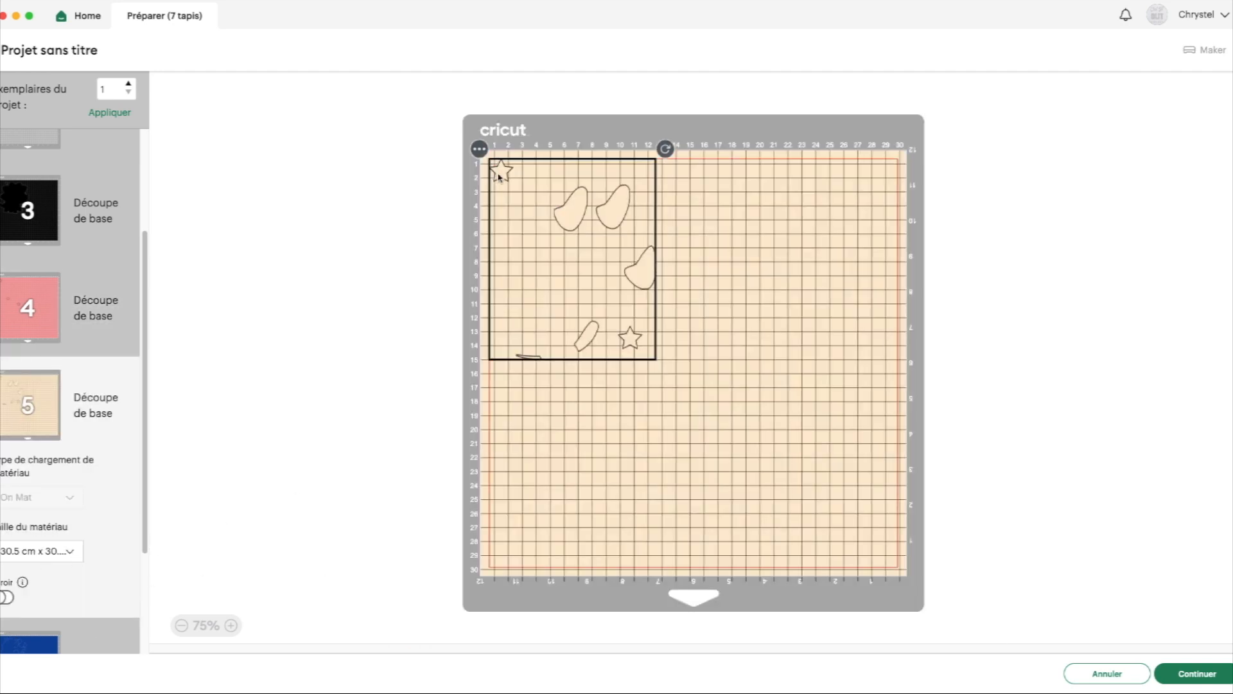
pyautogui.scroll(-3, 87, 565)
pyautogui.click(43, 572)
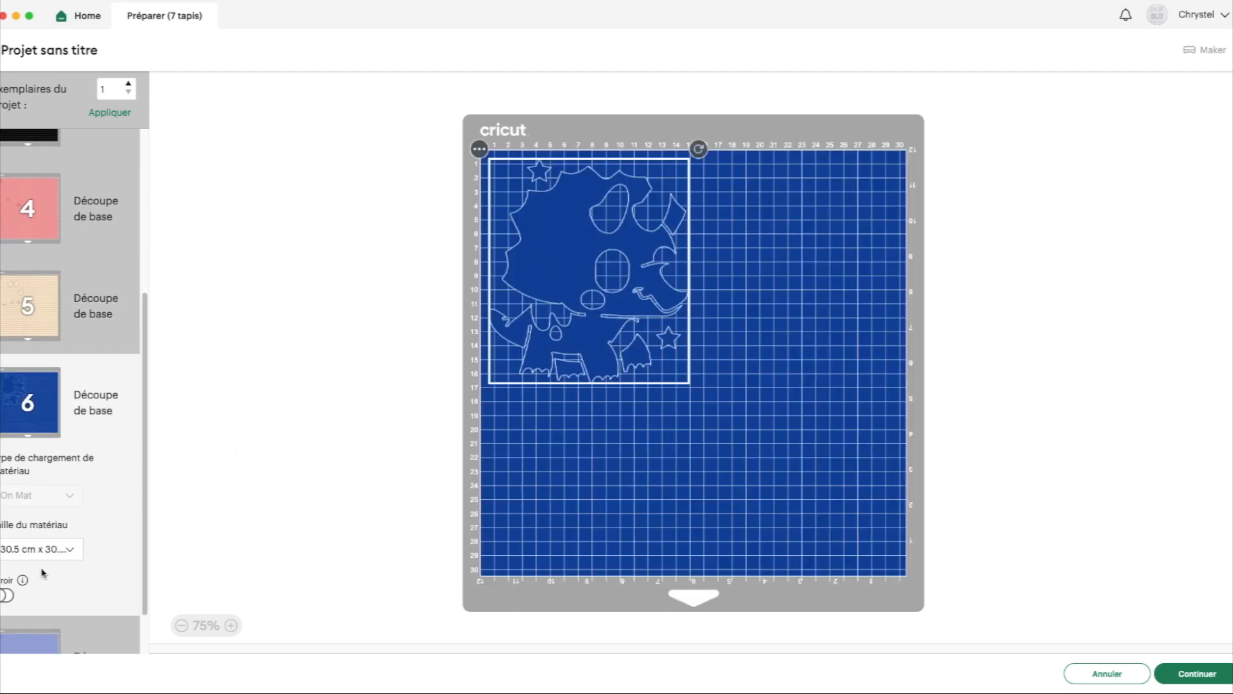
pyautogui.scroll(-2, 43, 572)
pyautogui.click(37, 602)
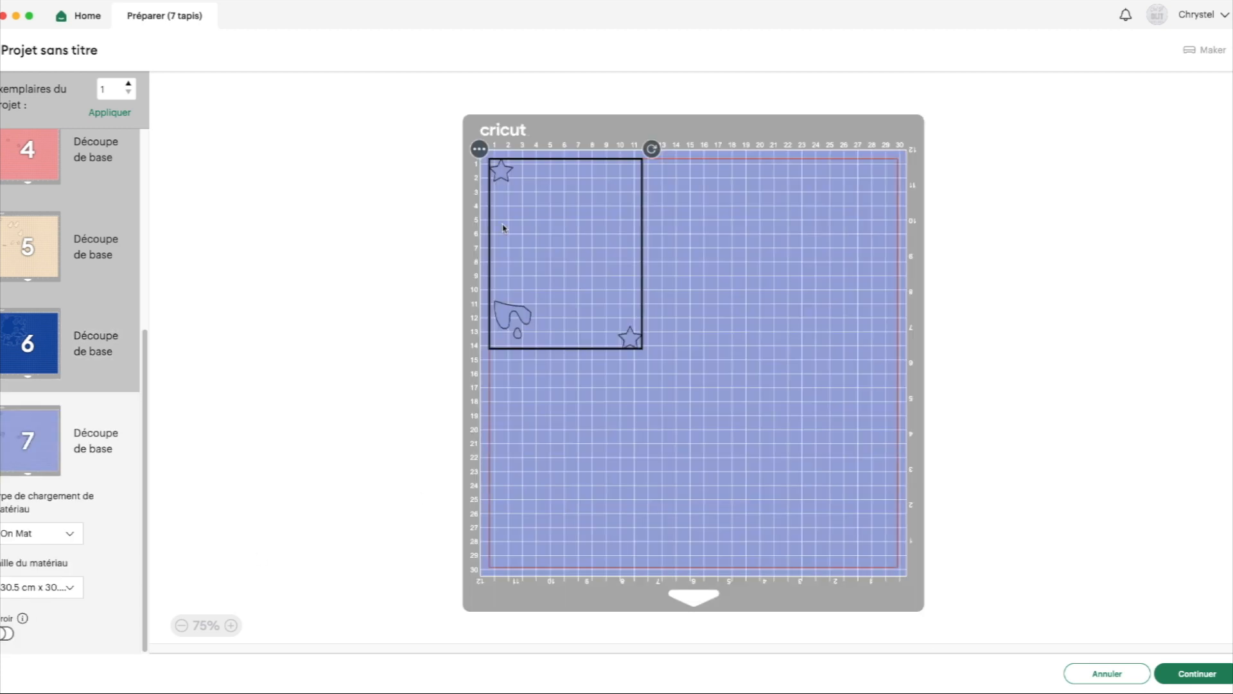
pyautogui.scroll(5, 63, 446)
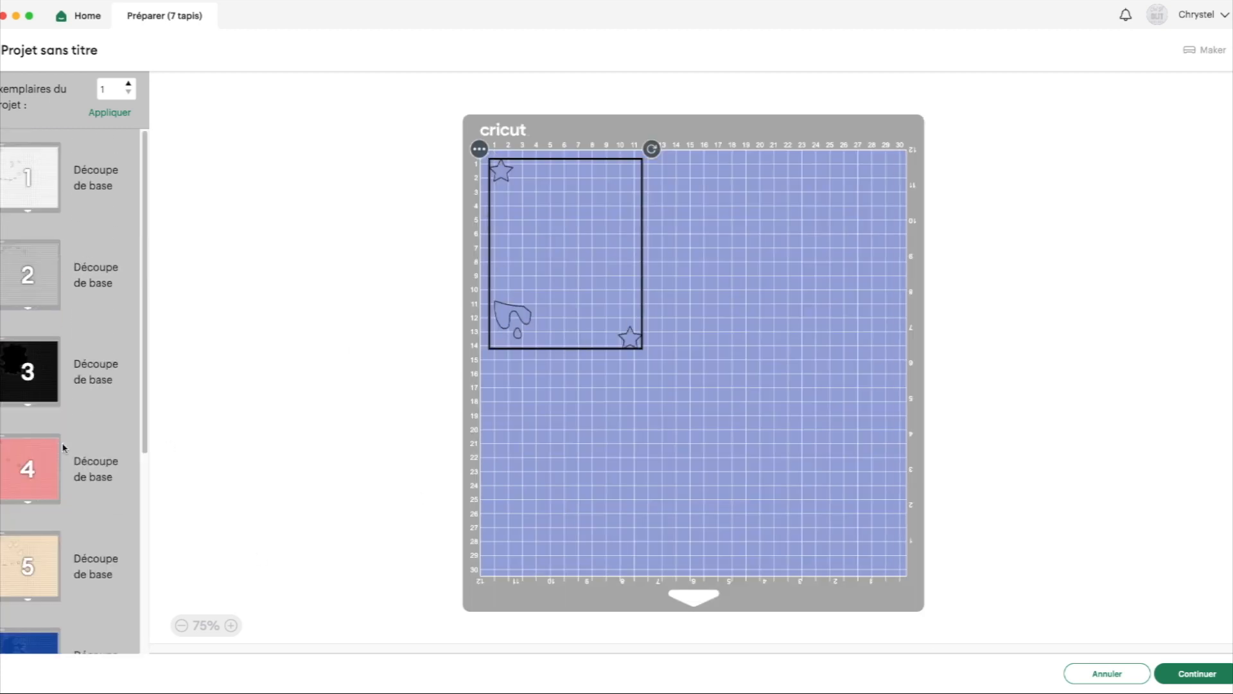
pyautogui.click(21, 167)
pyautogui.click(1082, 672)
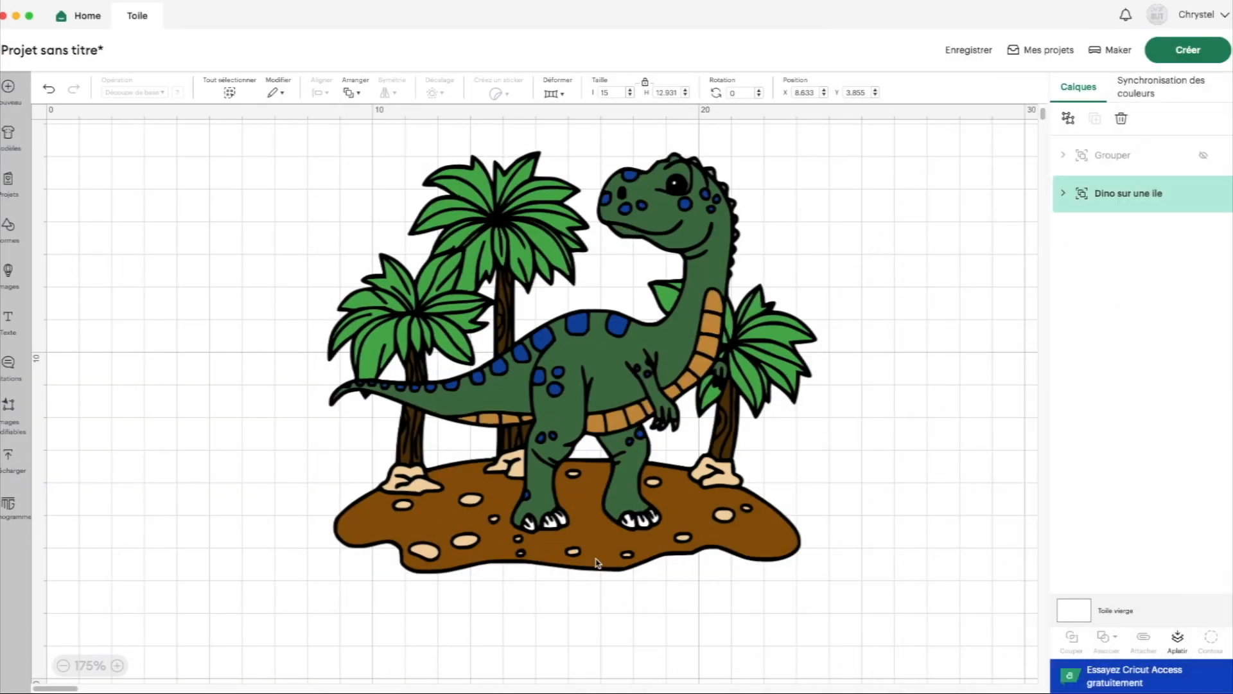
# - Expand the "Dino sur une ile" group and examine which parts of the design each colour layer contains
pyautogui.click(1067, 200)
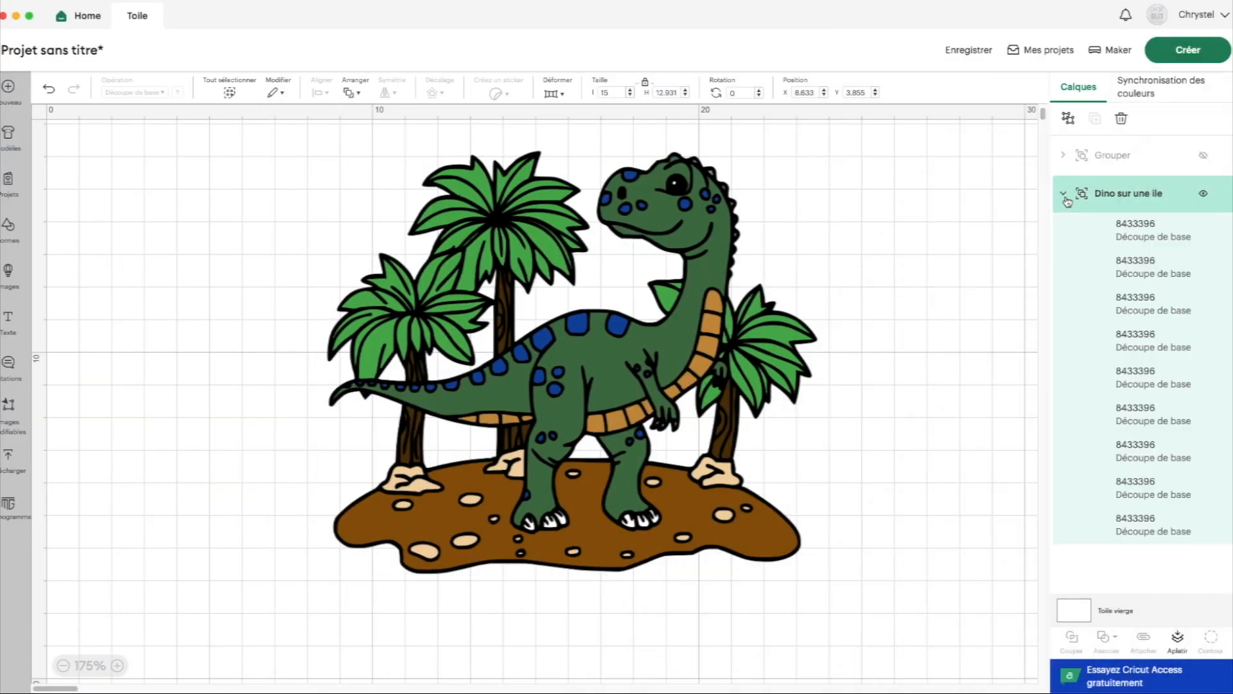
pyautogui.click(1102, 228)
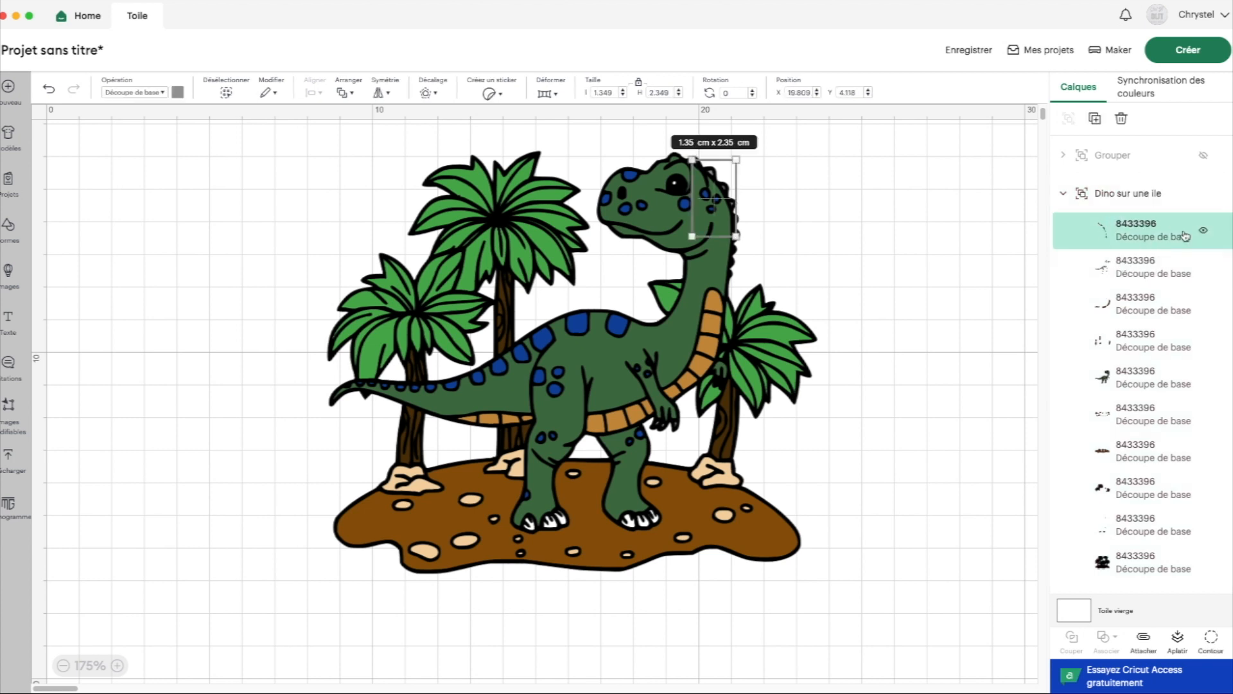
pyautogui.click(1155, 275)
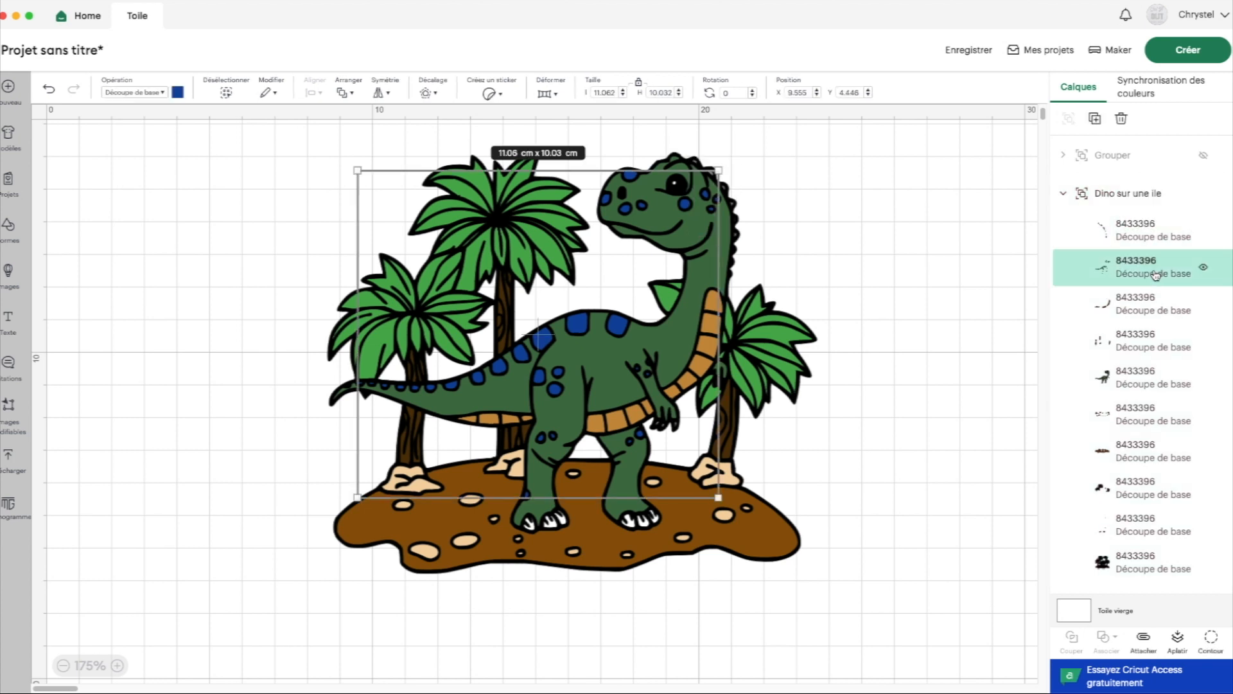
pyautogui.click(1142, 306)
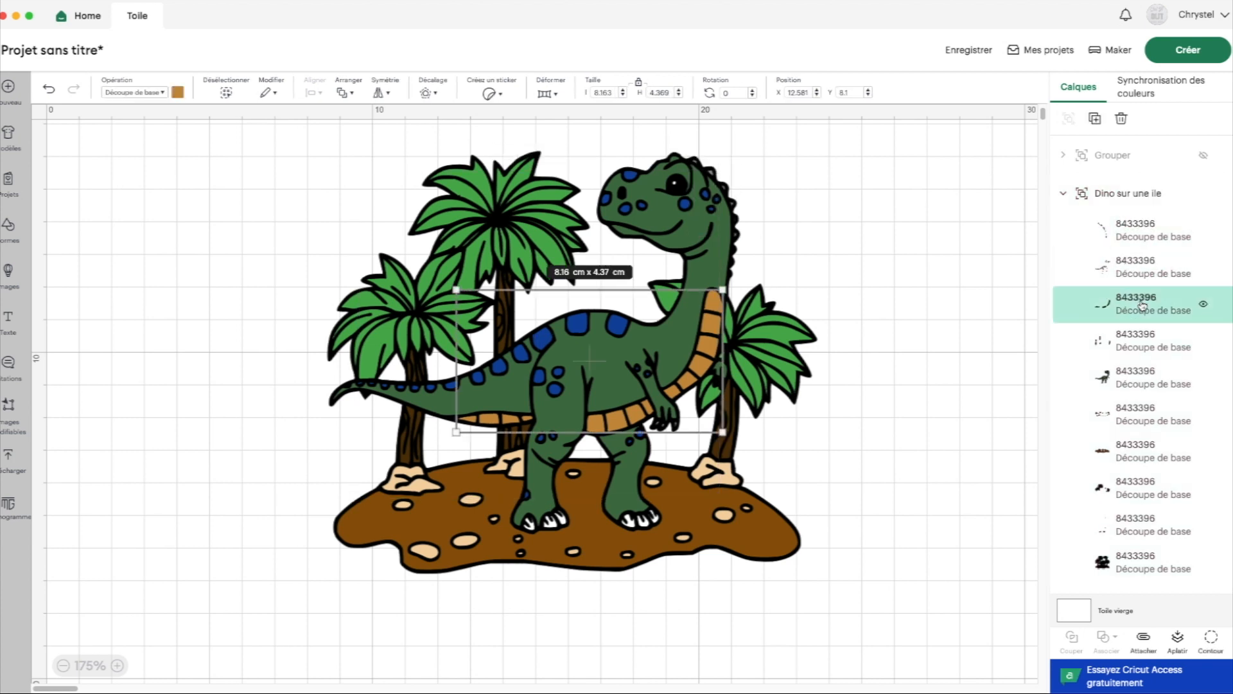
pyautogui.click(1140, 345)
pyautogui.click(1135, 383)
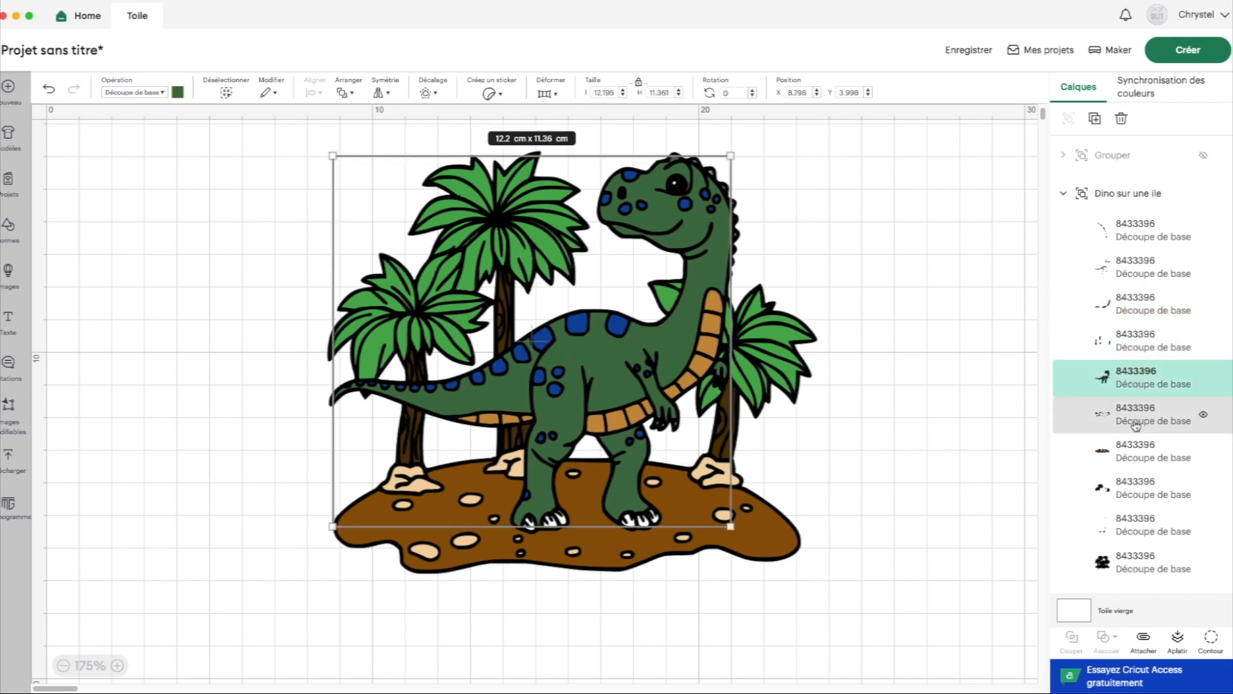
pyautogui.click(1134, 411)
pyautogui.click(1122, 493)
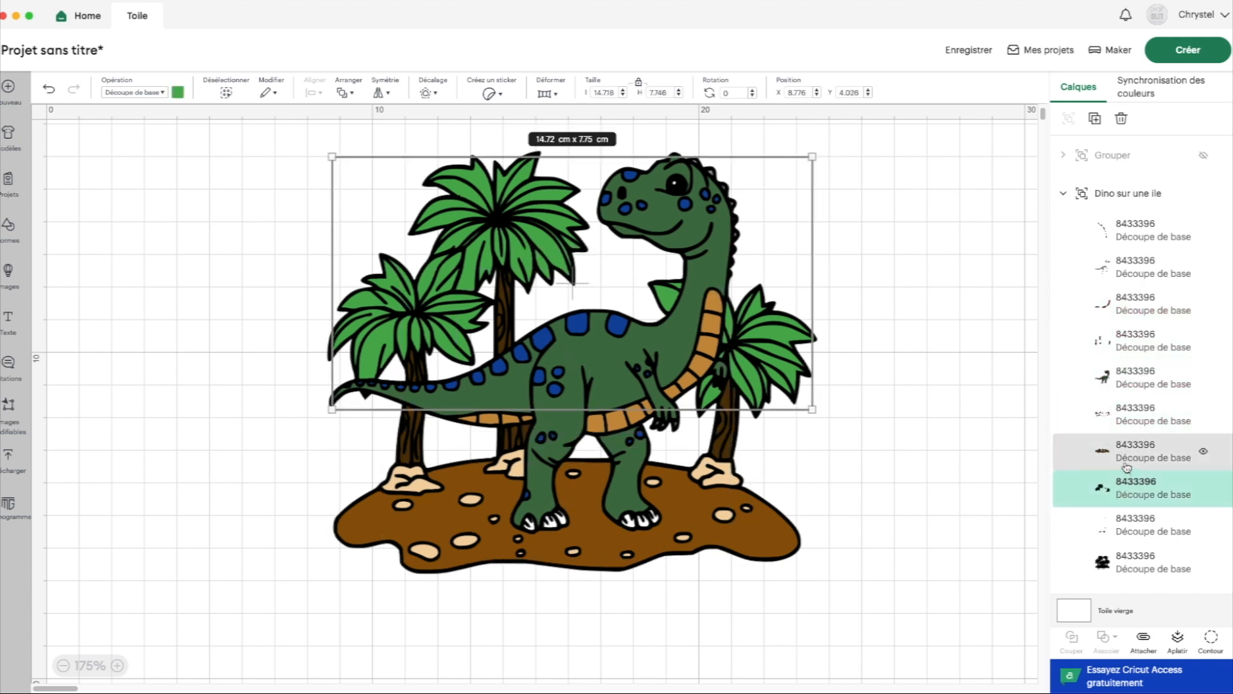
pyautogui.click(1128, 462)
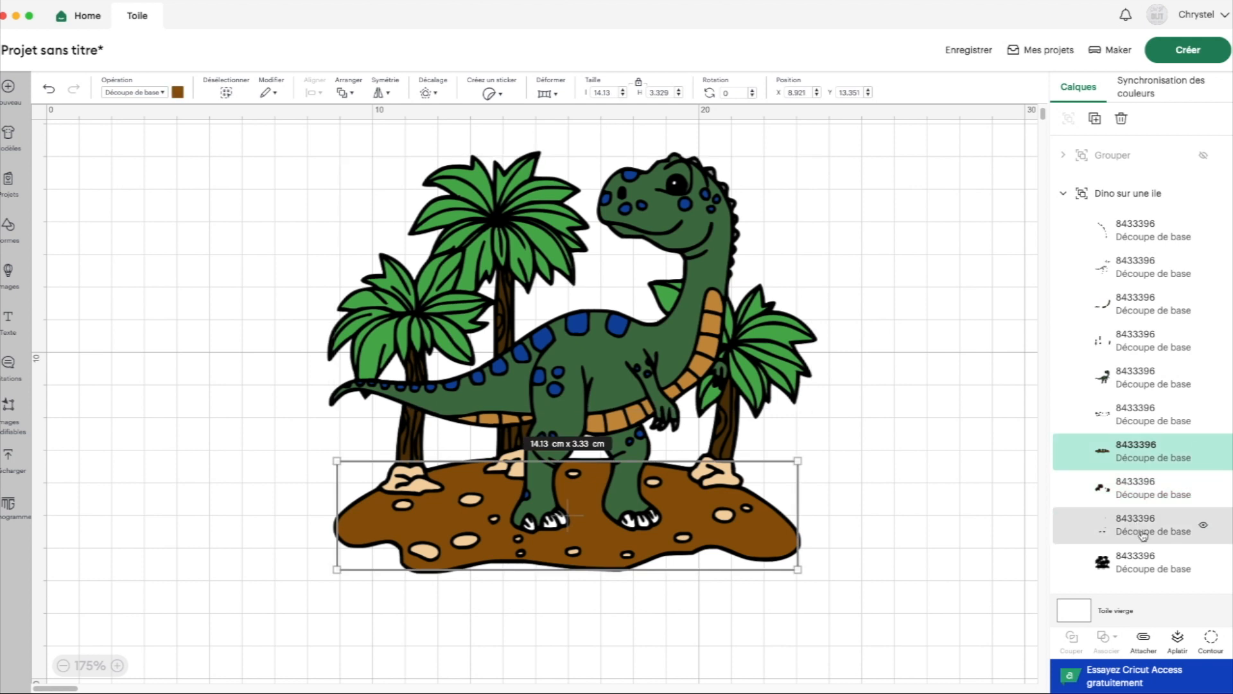
# - Hide the black base layer of the island dinosaur to inspect the colour pieces, and show it again
pyautogui.click(1148, 565)
pyautogui.click(1205, 565)
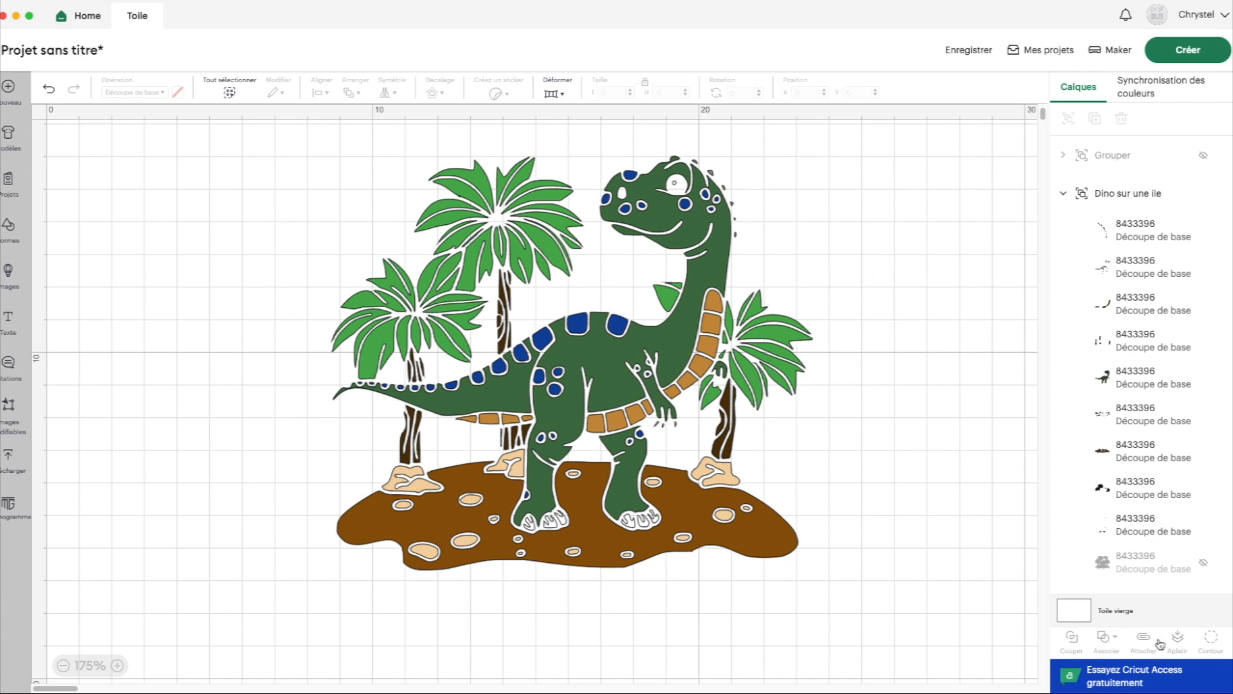
pyautogui.click(1206, 565)
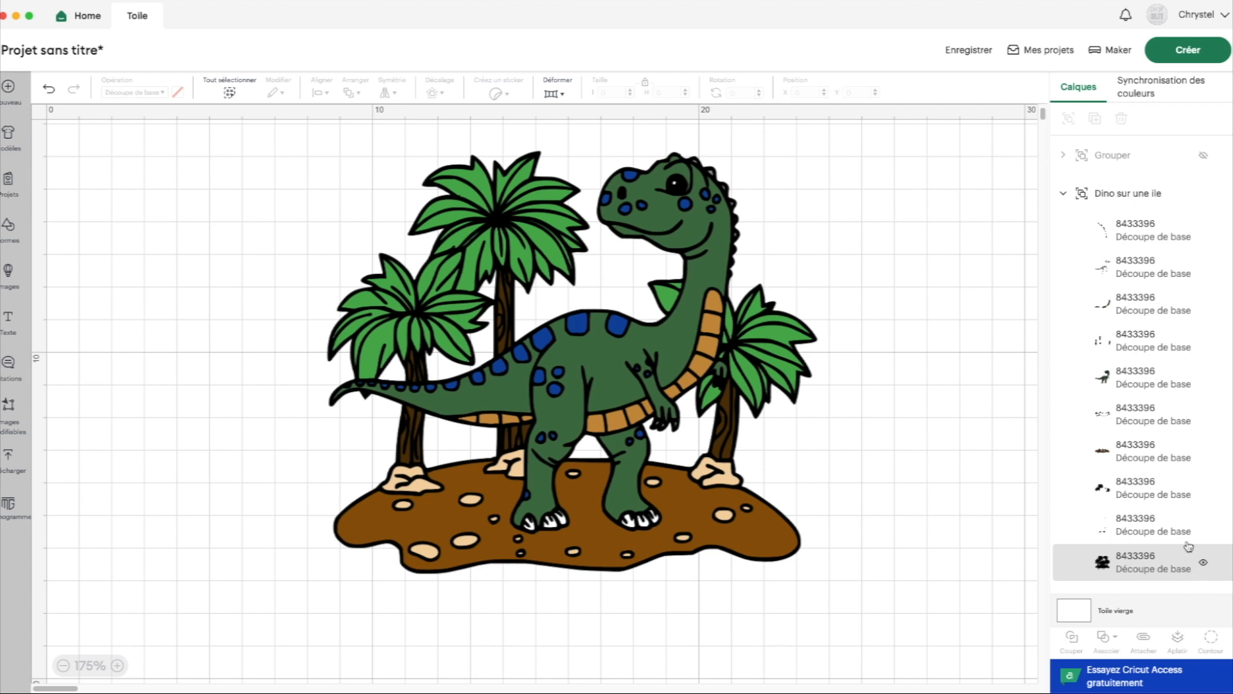
# - Open the cut preparation for the island dinosaur, examine how its colour pieces lie on the mats, and cancel it
pyautogui.click(1175, 62)
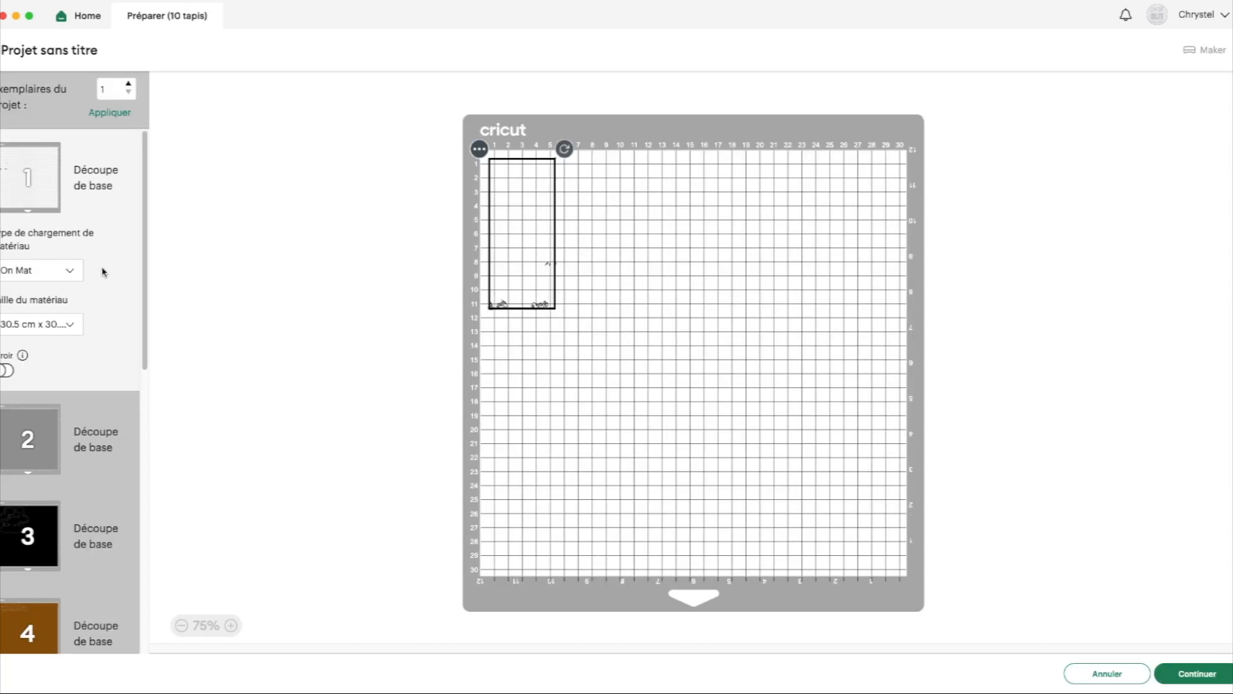
pyautogui.scroll(-10, 71, 418)
pyautogui.scroll(10, 71, 418)
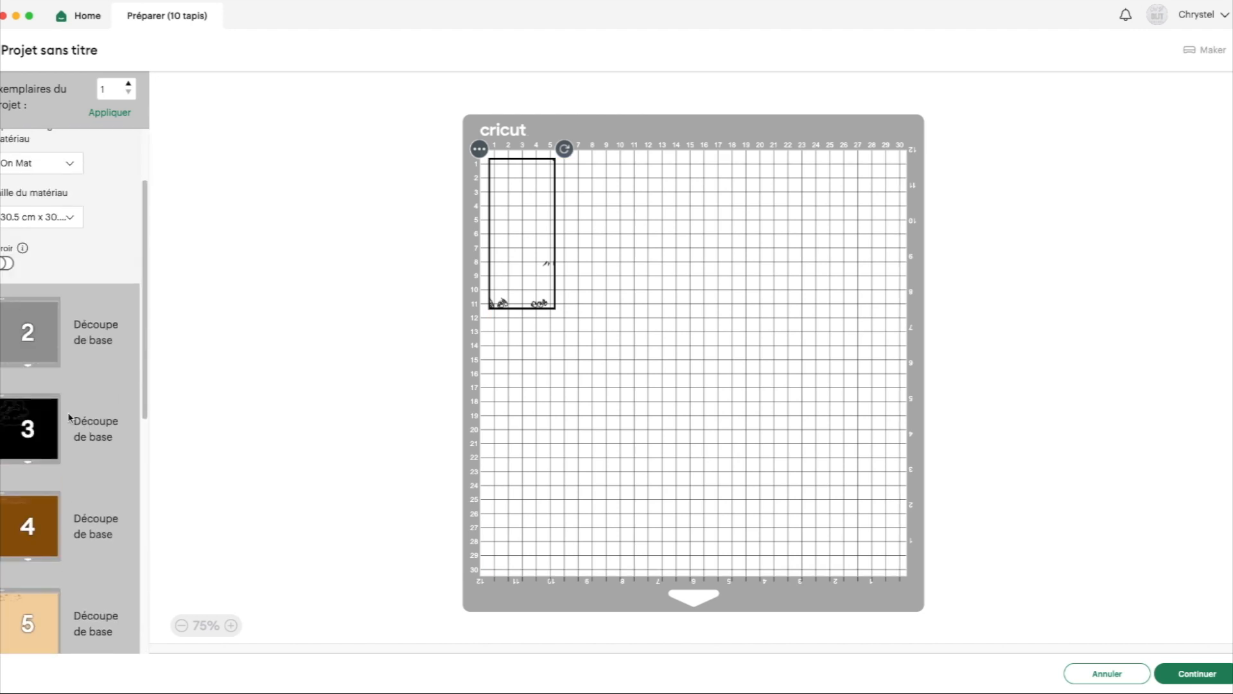
pyautogui.click(39, 445)
pyautogui.scroll(-6, 38, 445)
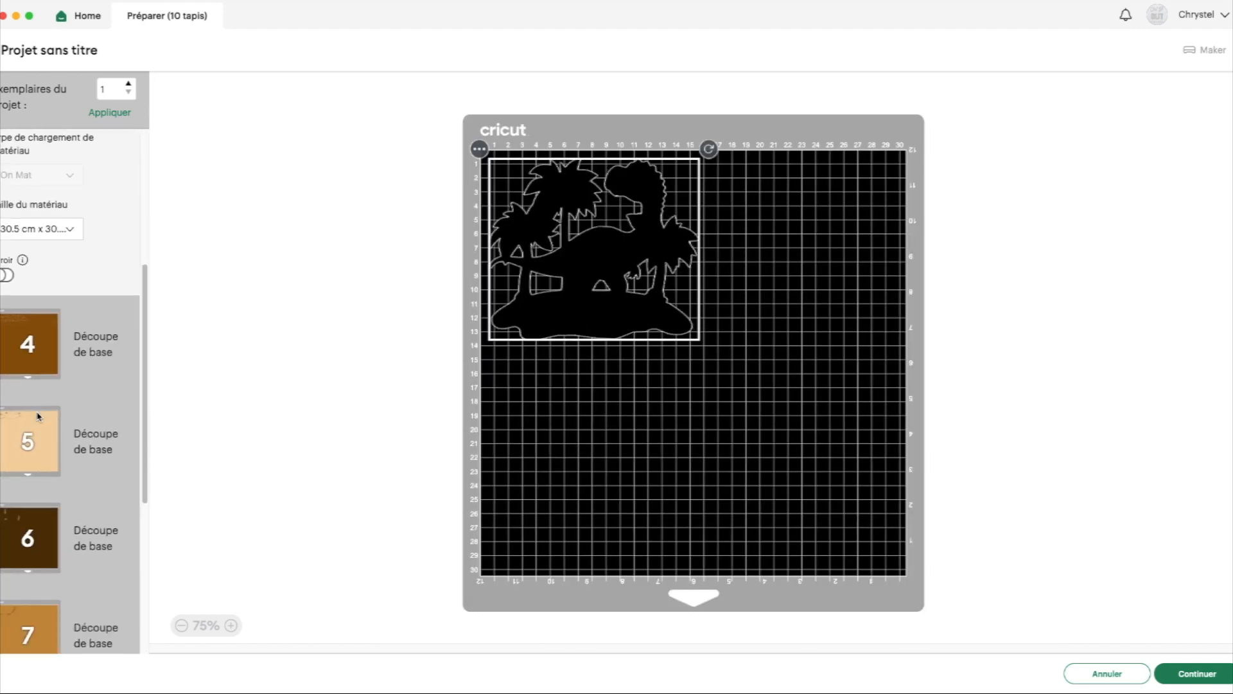
pyautogui.scroll(-8, 45, 314)
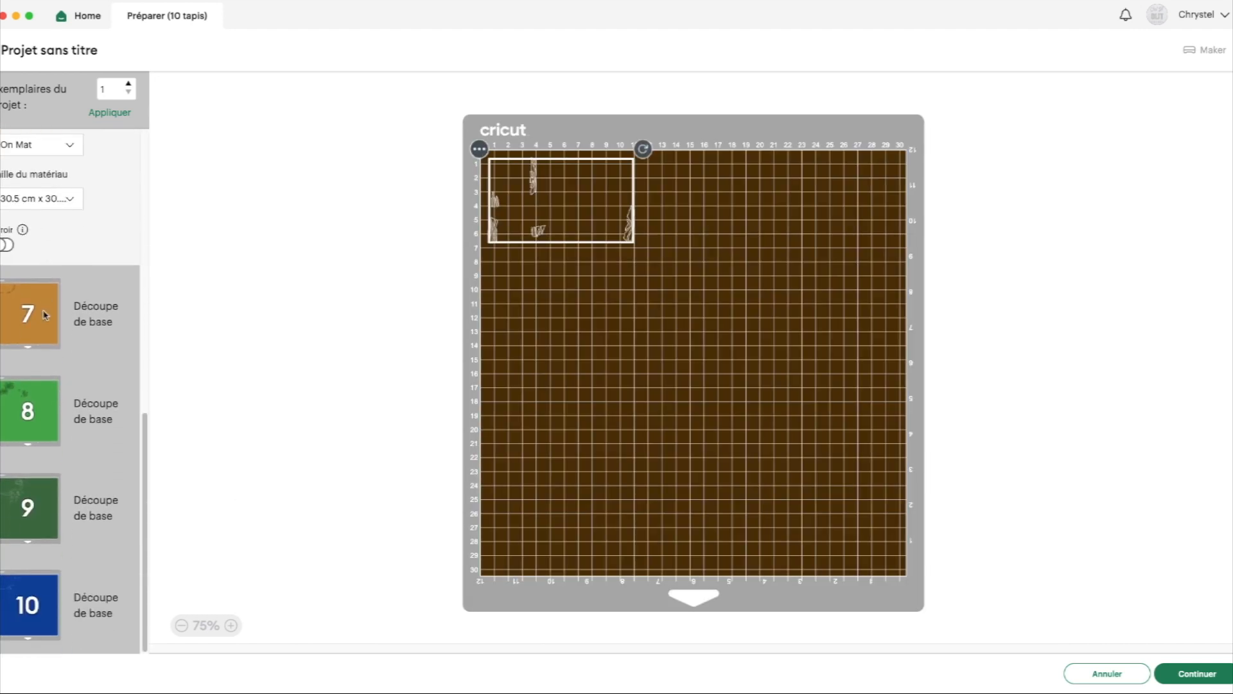
pyautogui.click(44, 500)
pyautogui.click(45, 604)
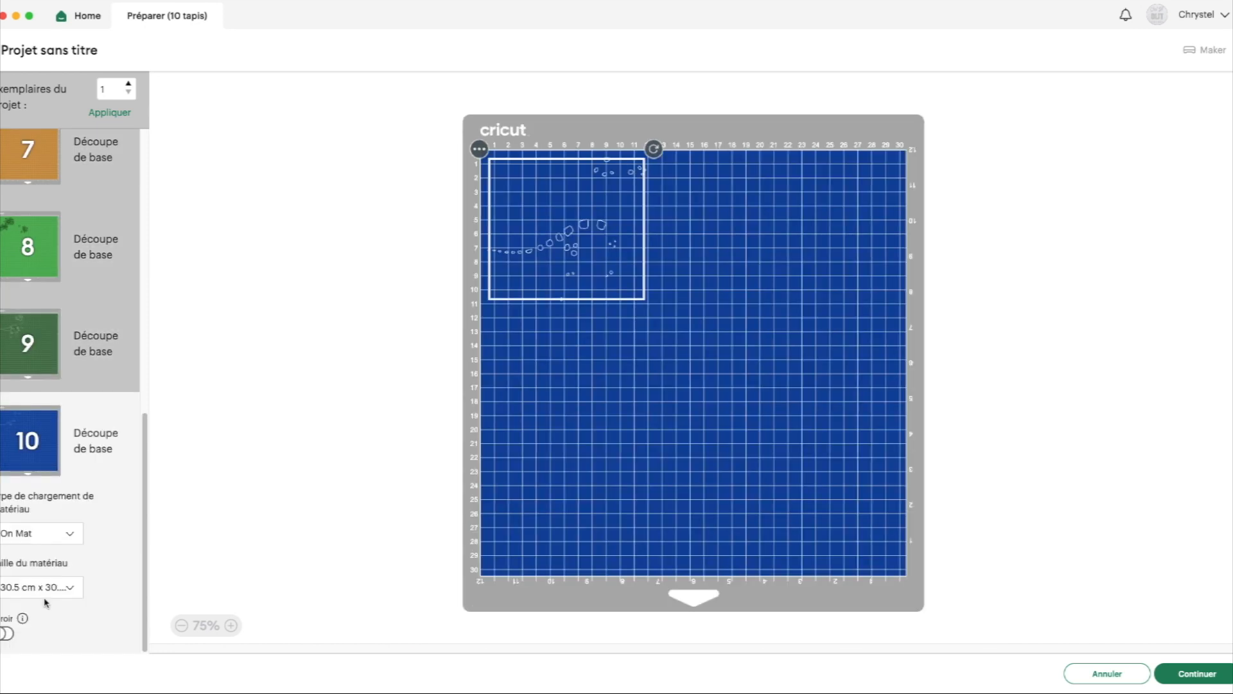
pyautogui.scroll(10, 35, 321)
pyautogui.click(29, 187)
pyautogui.click(1079, 671)
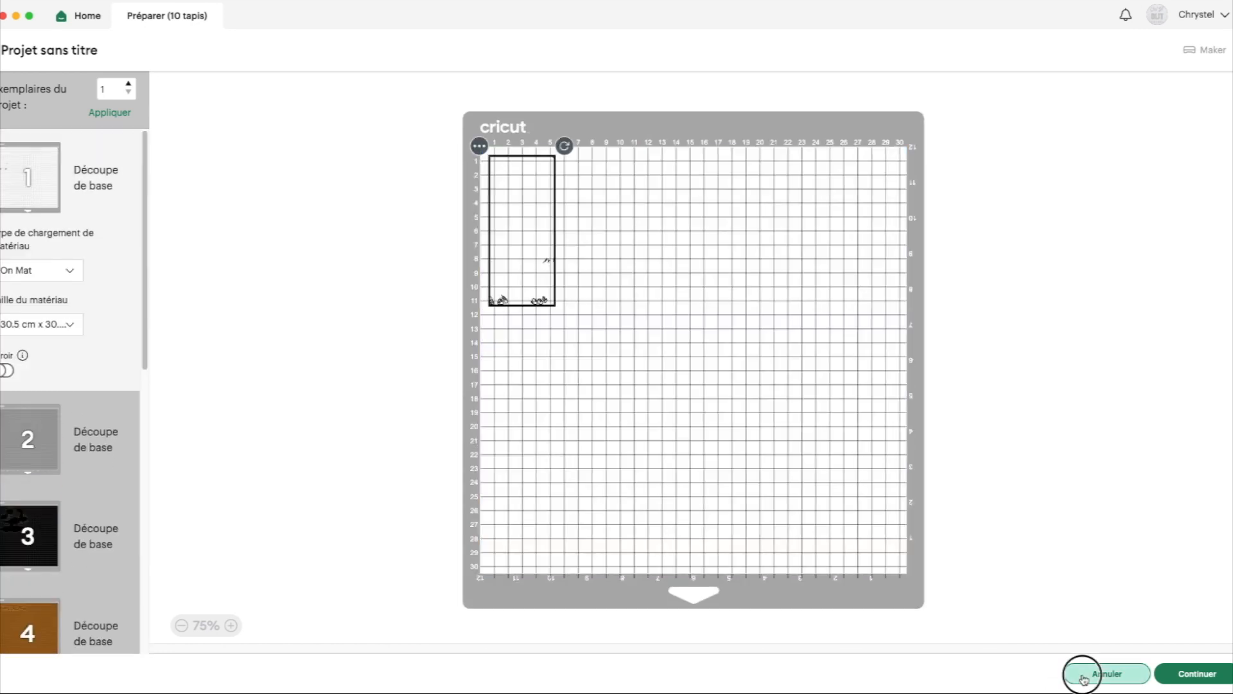